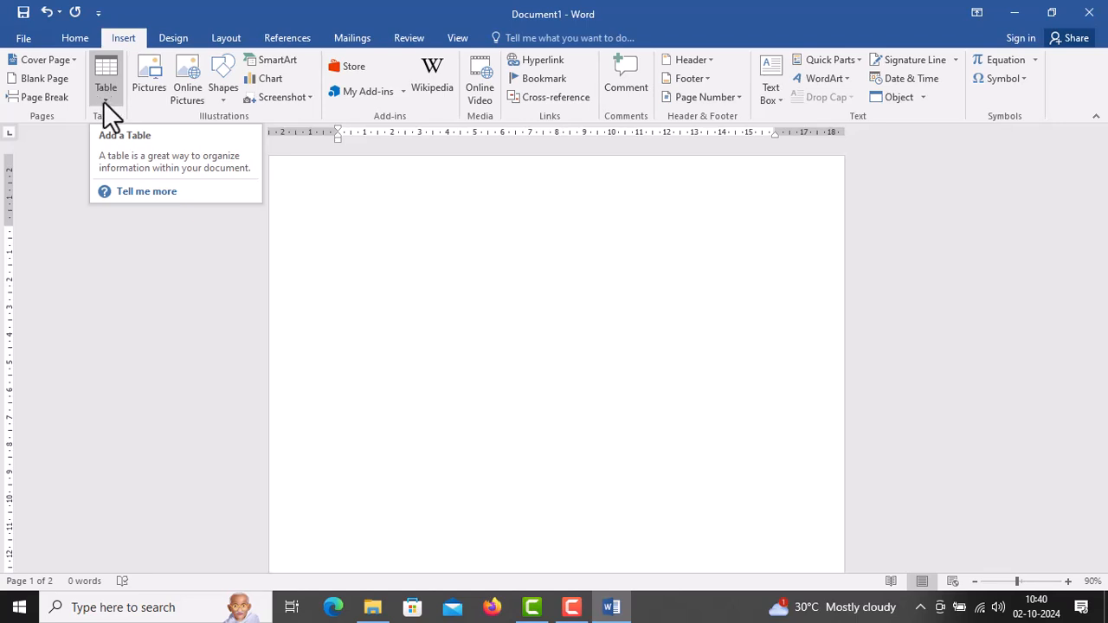
Insert a table with four columns and three rows into the blank document
left_click(101, 85)
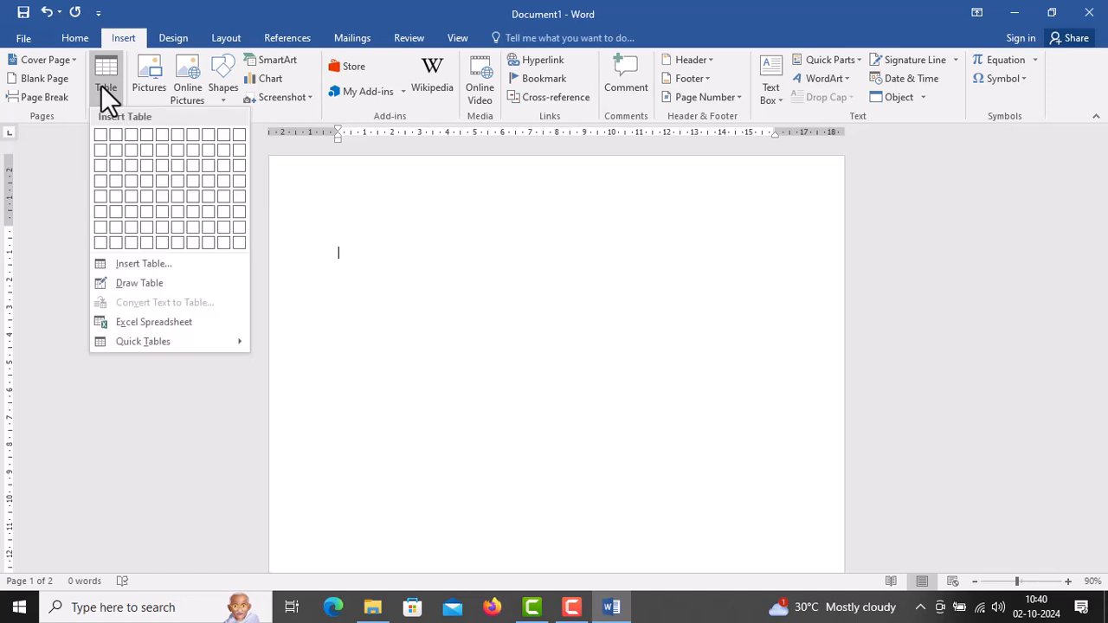
left_click(144, 171)
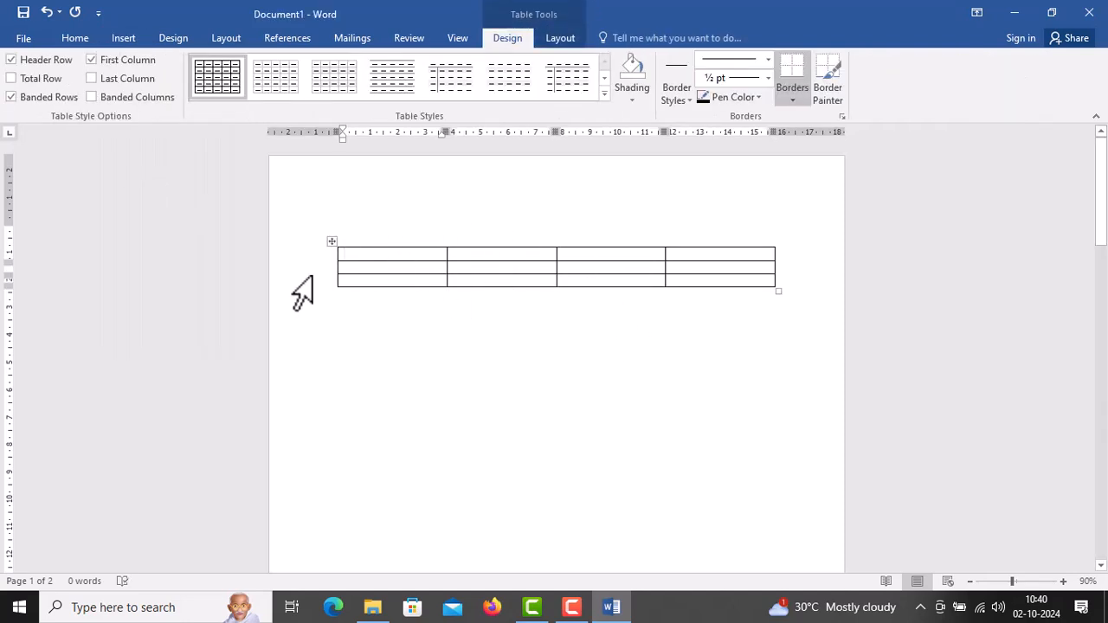
Try the green light grid style with banded rows on the new table and undo it
left_click(604, 78)
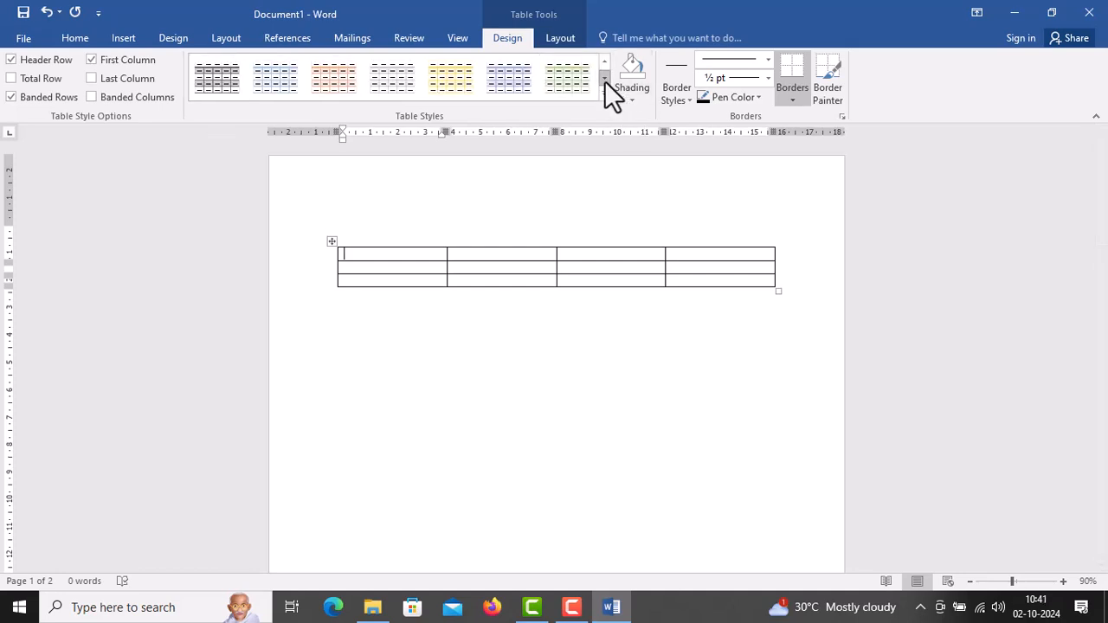
left_click(564, 84)
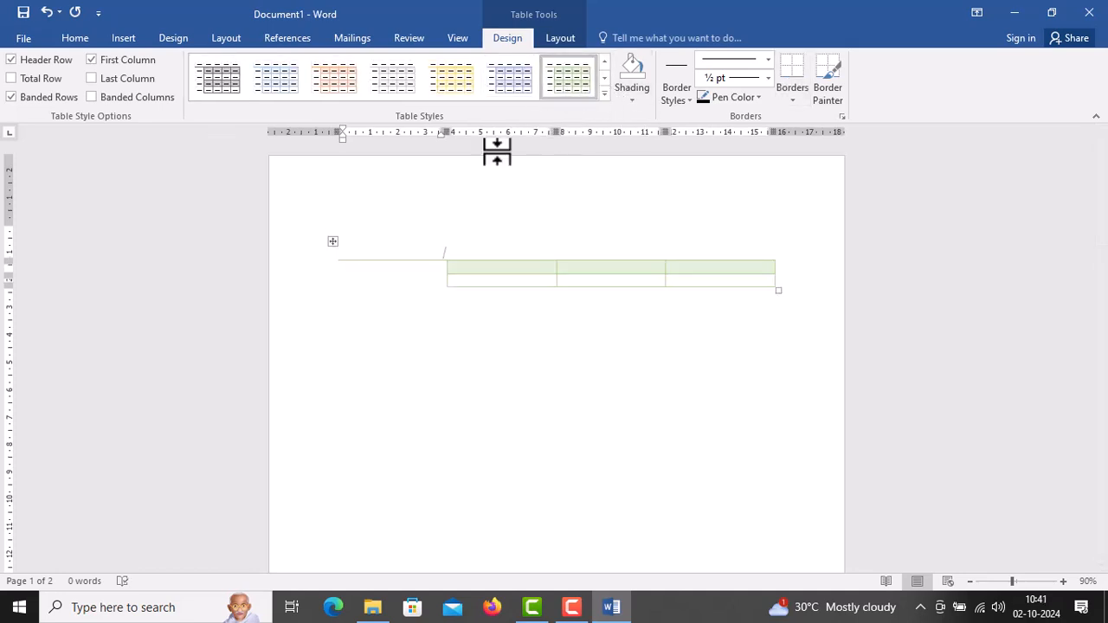
left_click(507, 69)
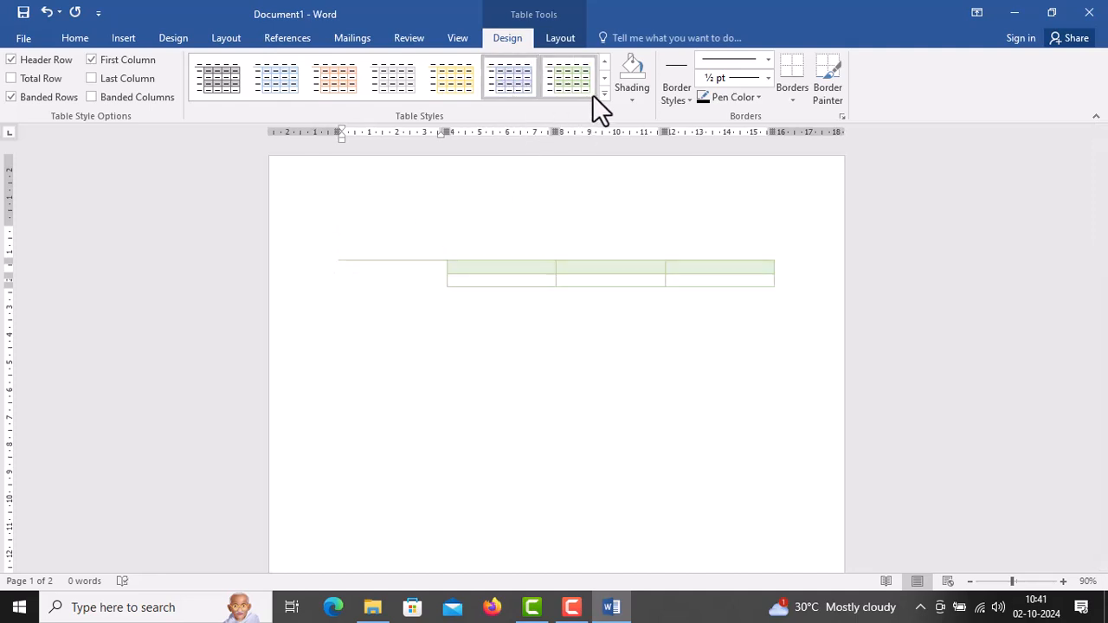
key("ctrl+z")
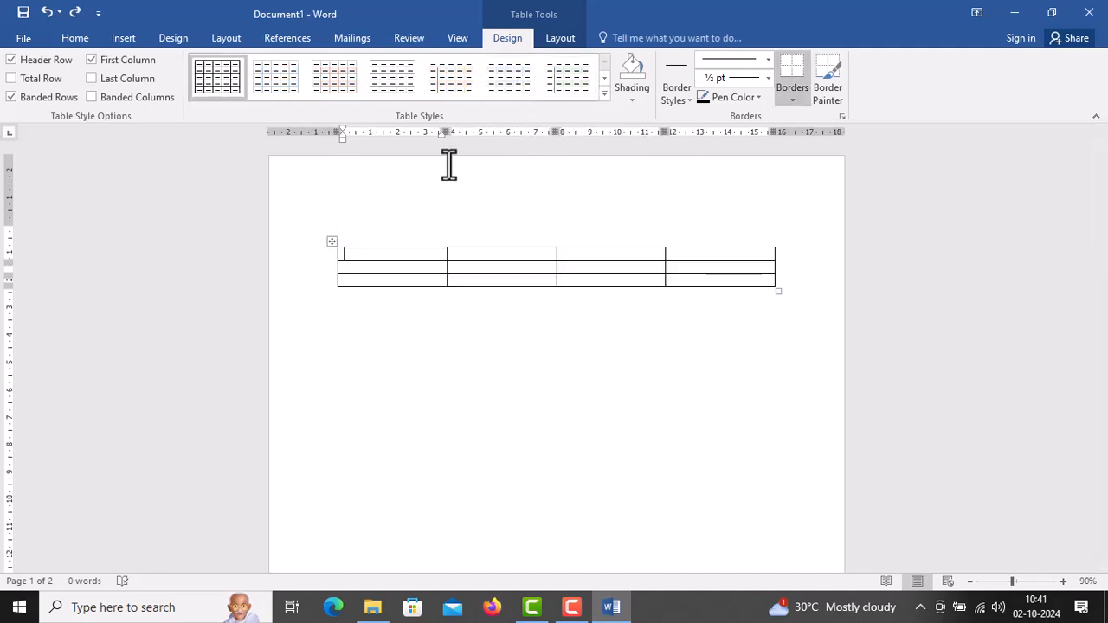
Try a grid style with a solid blue header row on the whole table and undo it
left_click(332, 241)
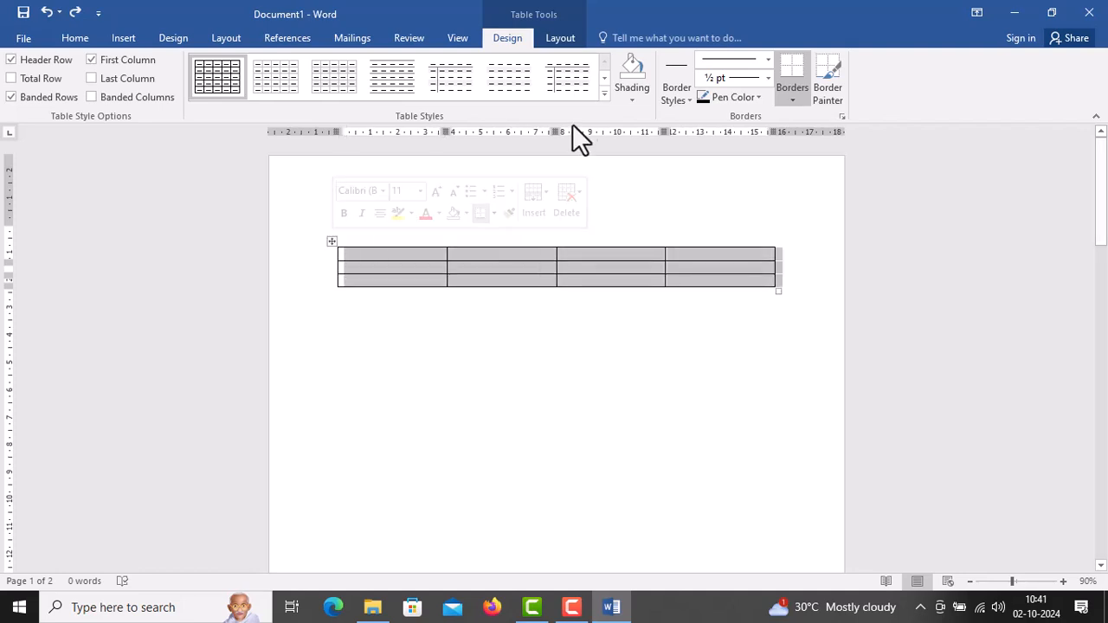
left_click(603, 78)
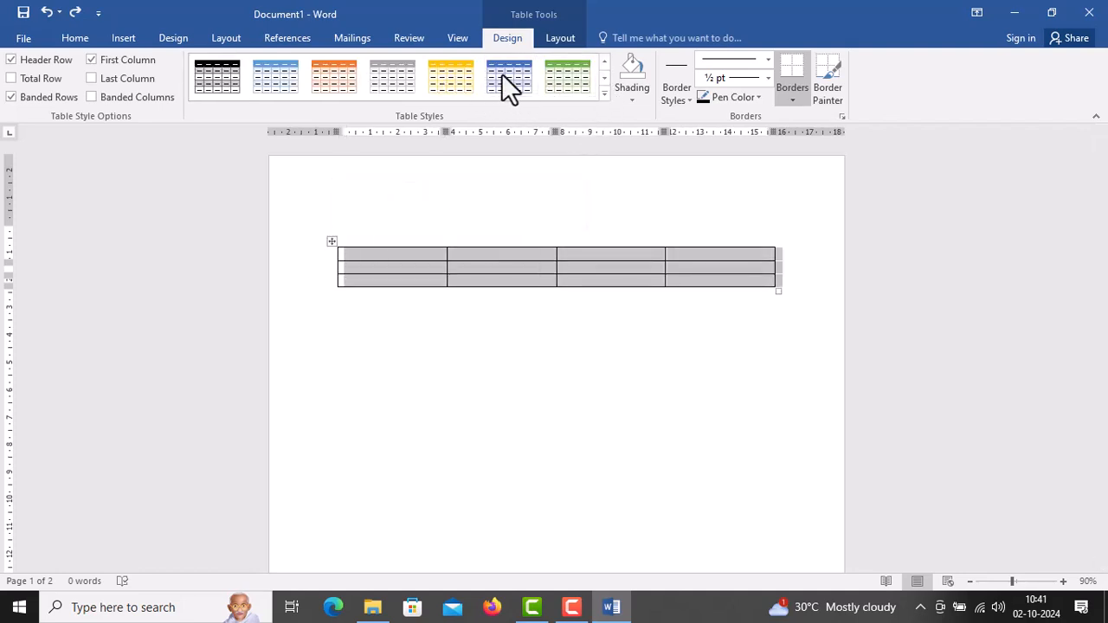
left_click(508, 76)
left_click(302, 384)
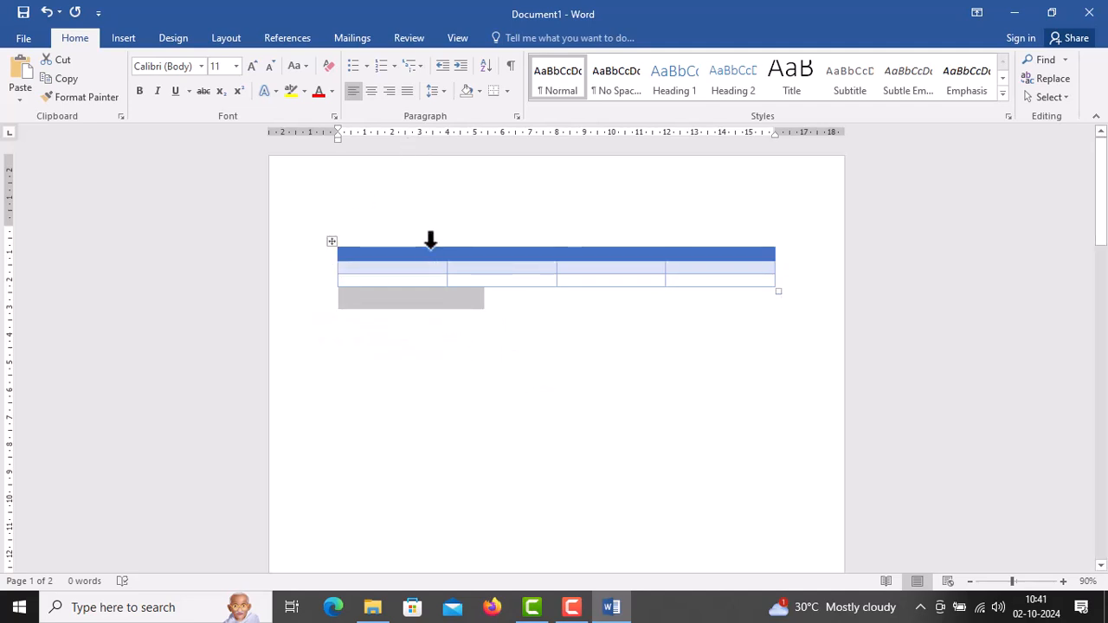
key("ctrl+z")
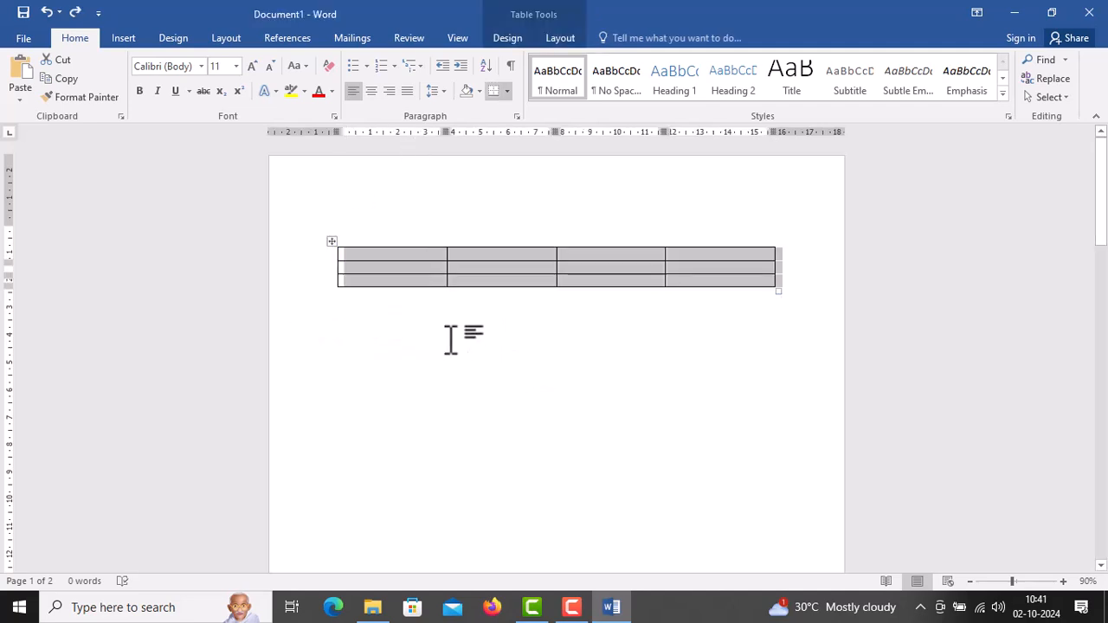
Shade all cells of the table with a light gold theme color
left_click(123, 38)
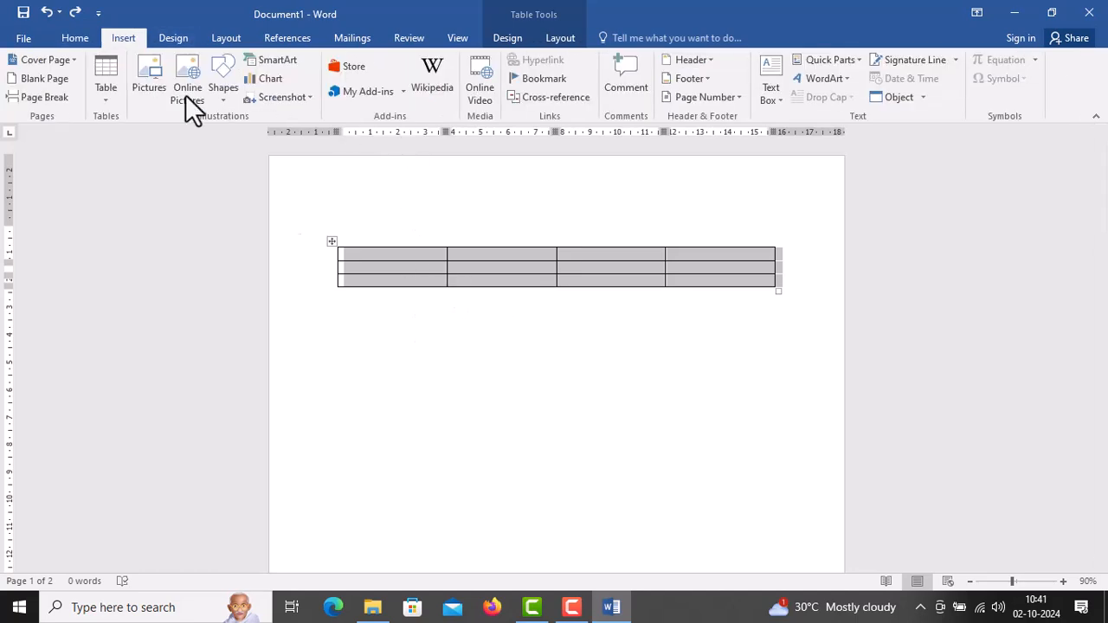
left_click(402, 267)
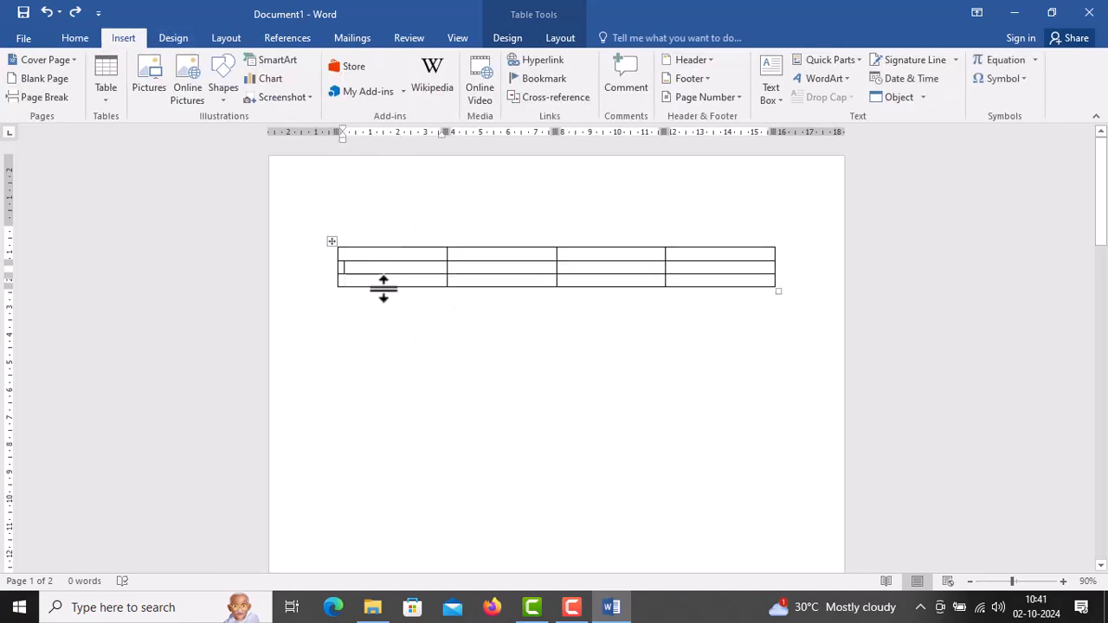
left_click(332, 242)
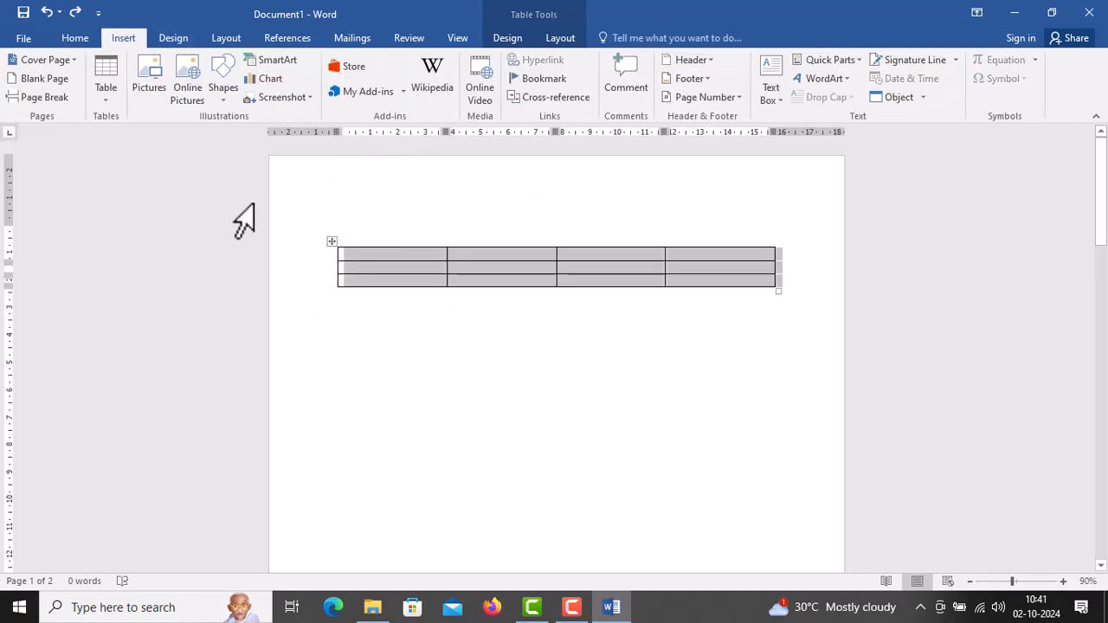
left_click(502, 40)
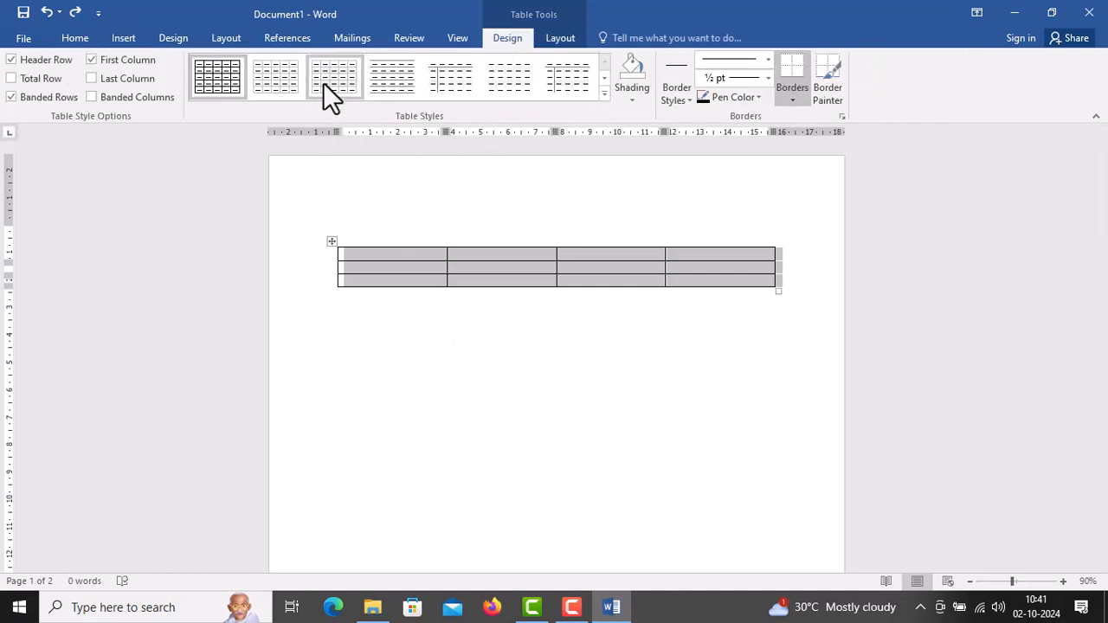
left_click(623, 102)
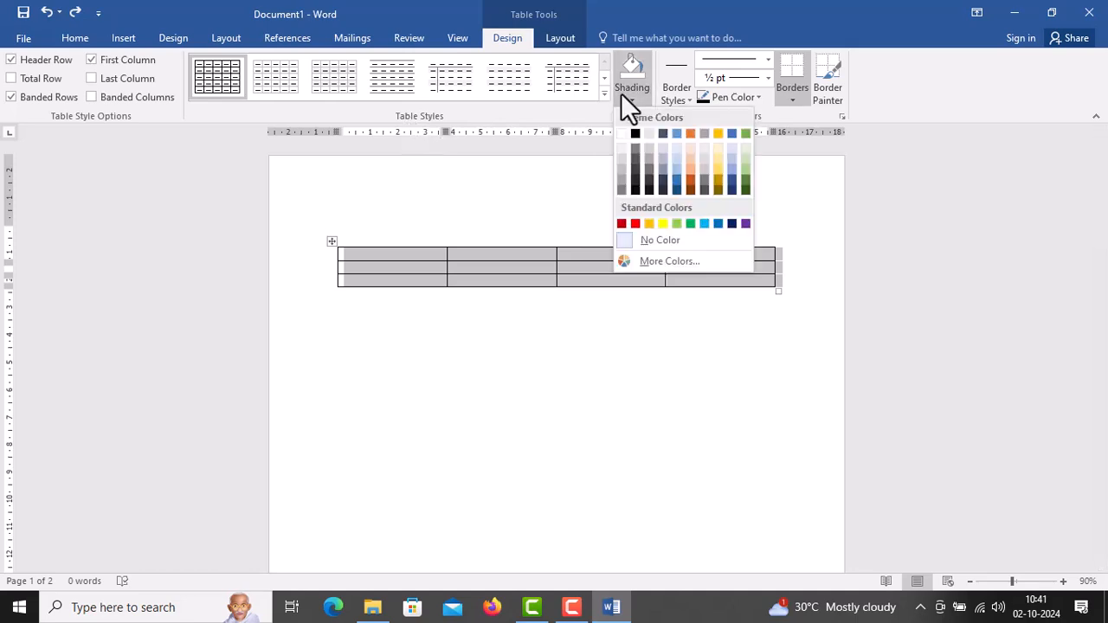
left_click(720, 170)
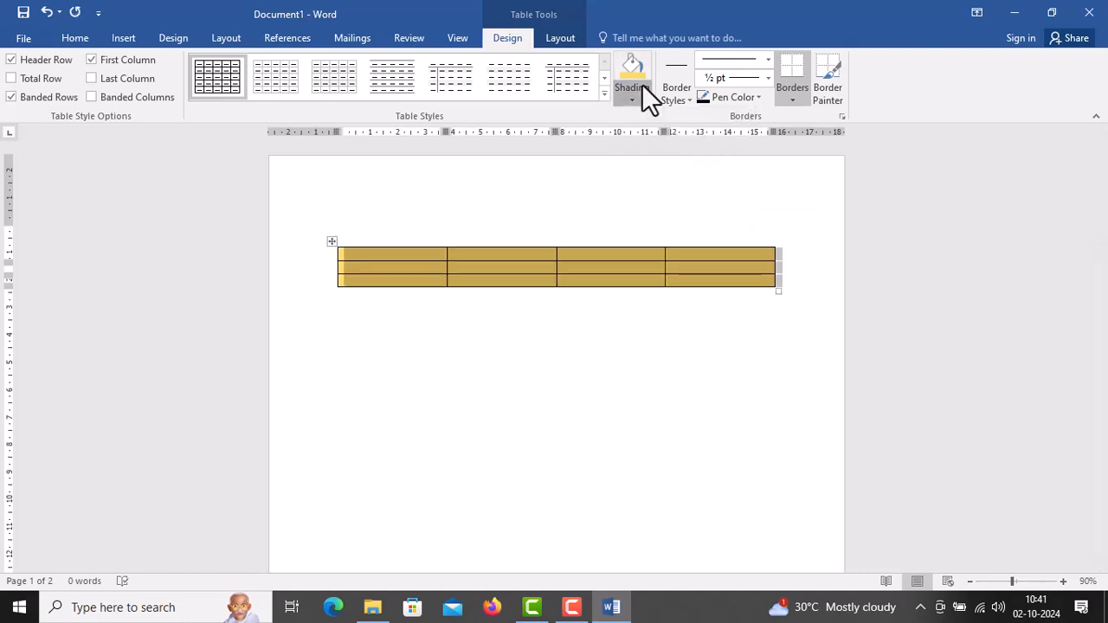
Try a light orange theme color as shading for the whole table
left_click(641, 84)
left_click(694, 171)
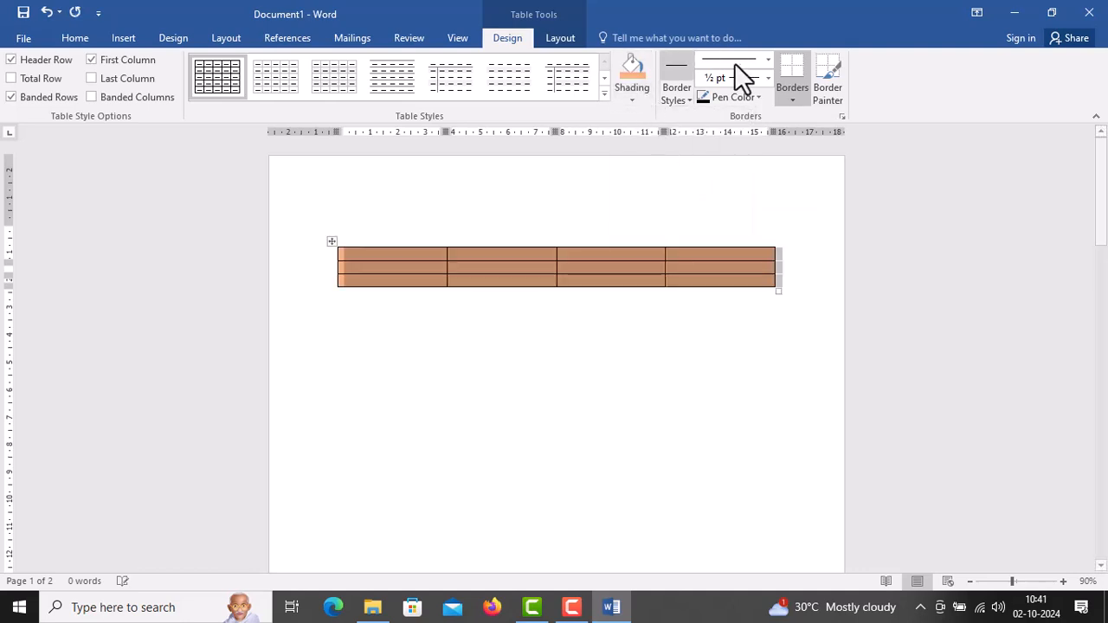
Try a 3 pt thick-and-thin line style and a ½ pt dotted one for the border painter, and leave border painting
left_click(768, 58)
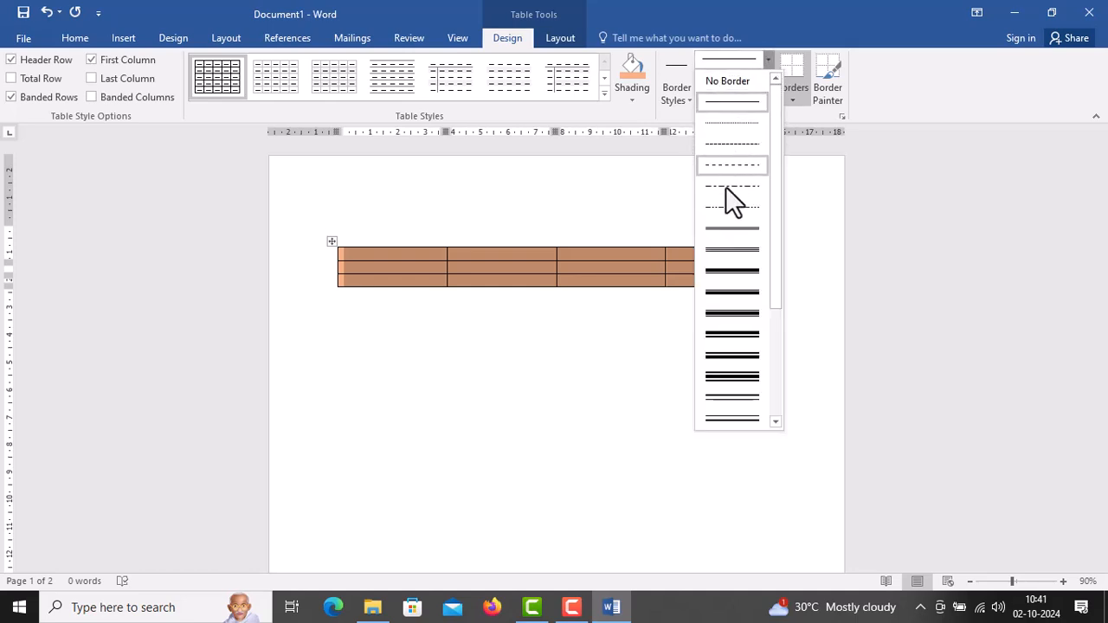
left_click(724, 277)
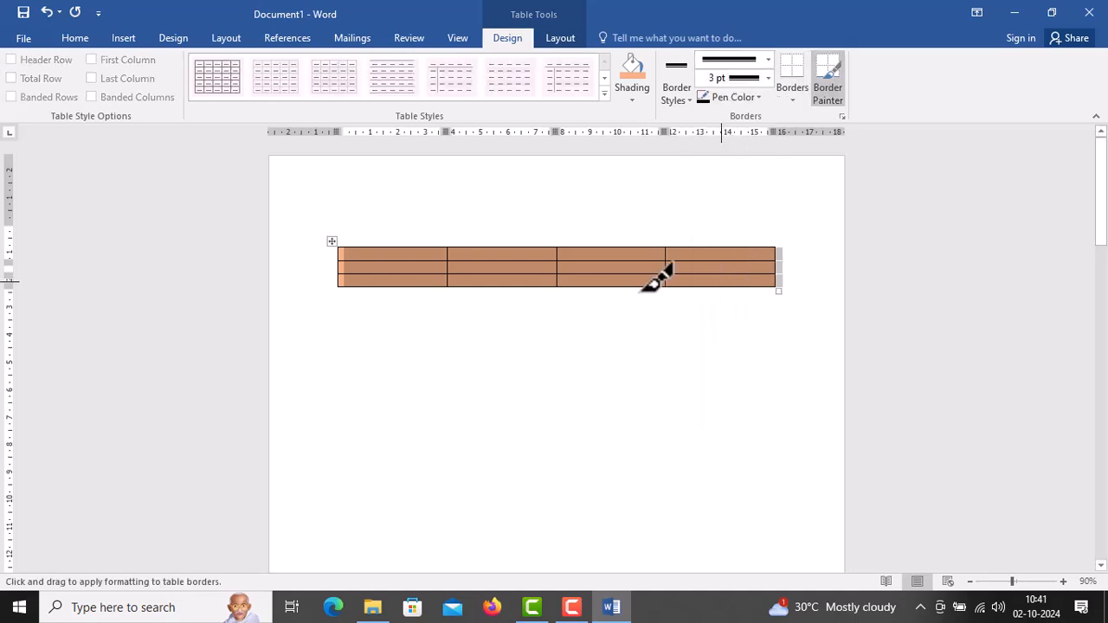
left_click(768, 60)
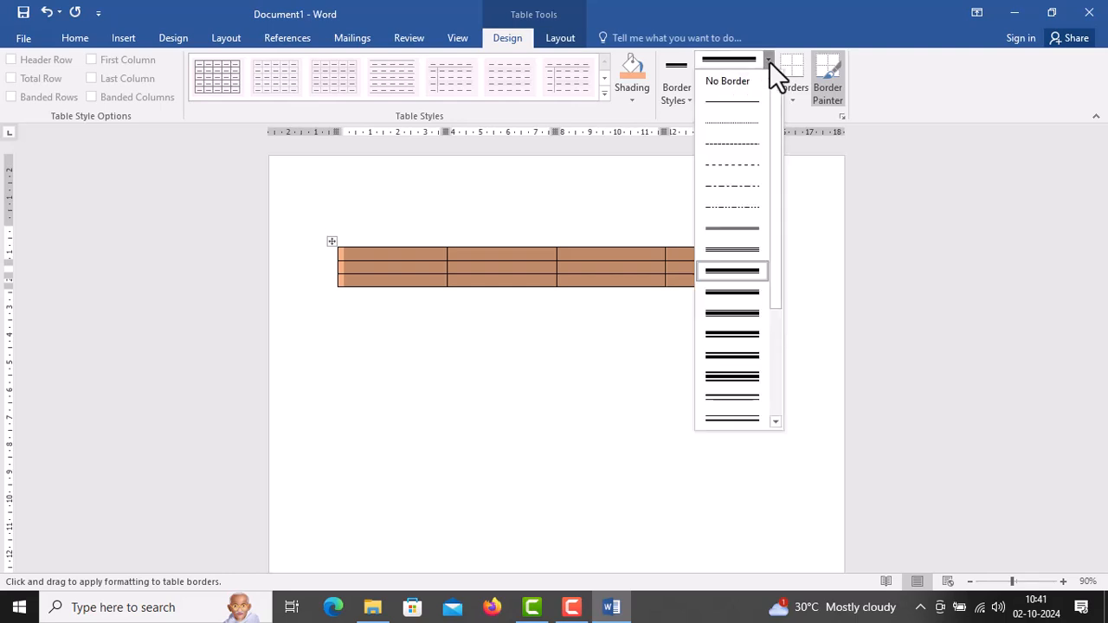
left_click(731, 122)
key("Escape")
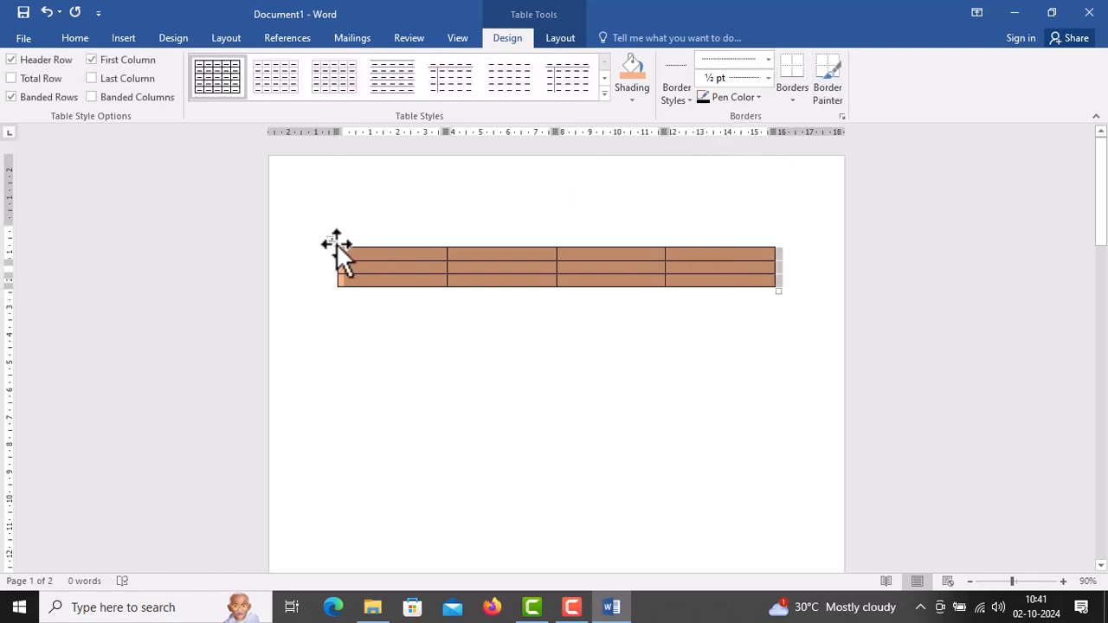
Undo the orange shading of the table and deselect the table
left_click(333, 244)
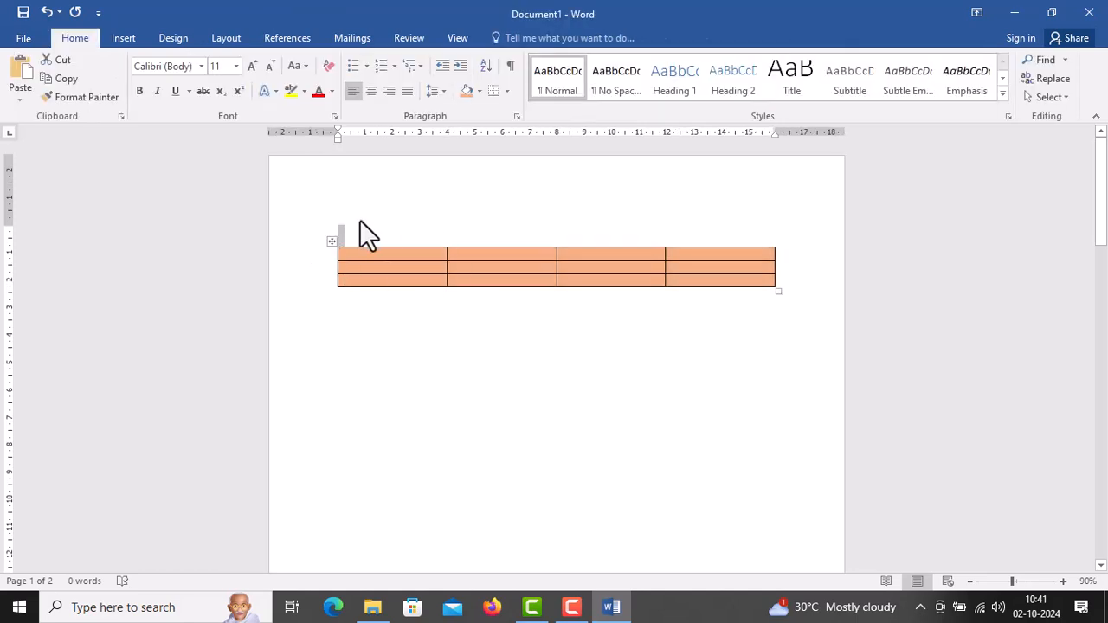
key("ctrl+z")
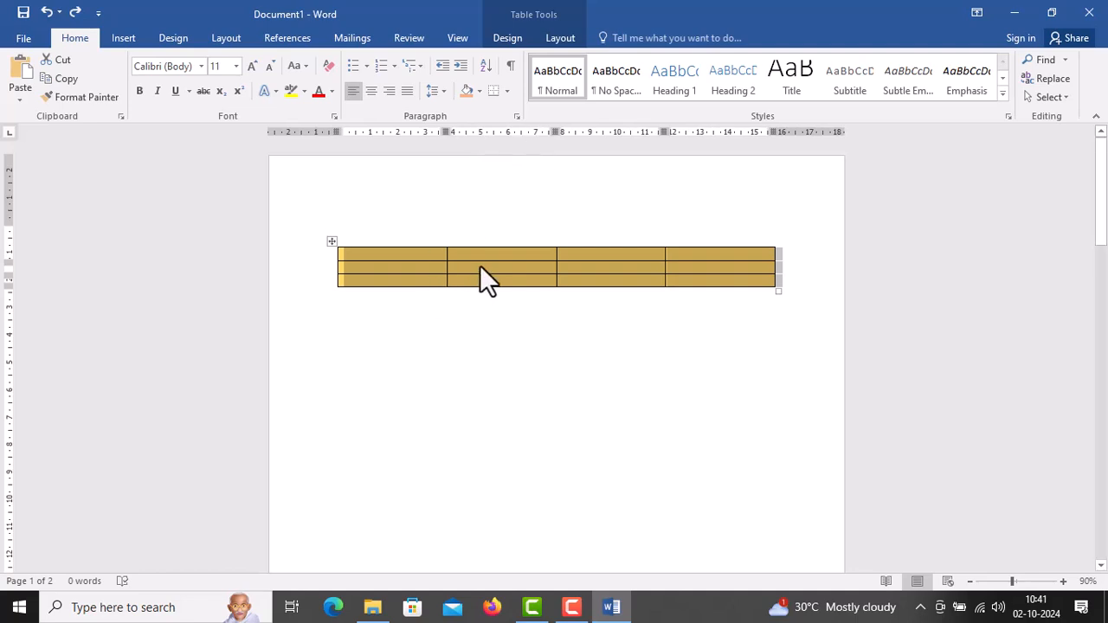
left_click(470, 413)
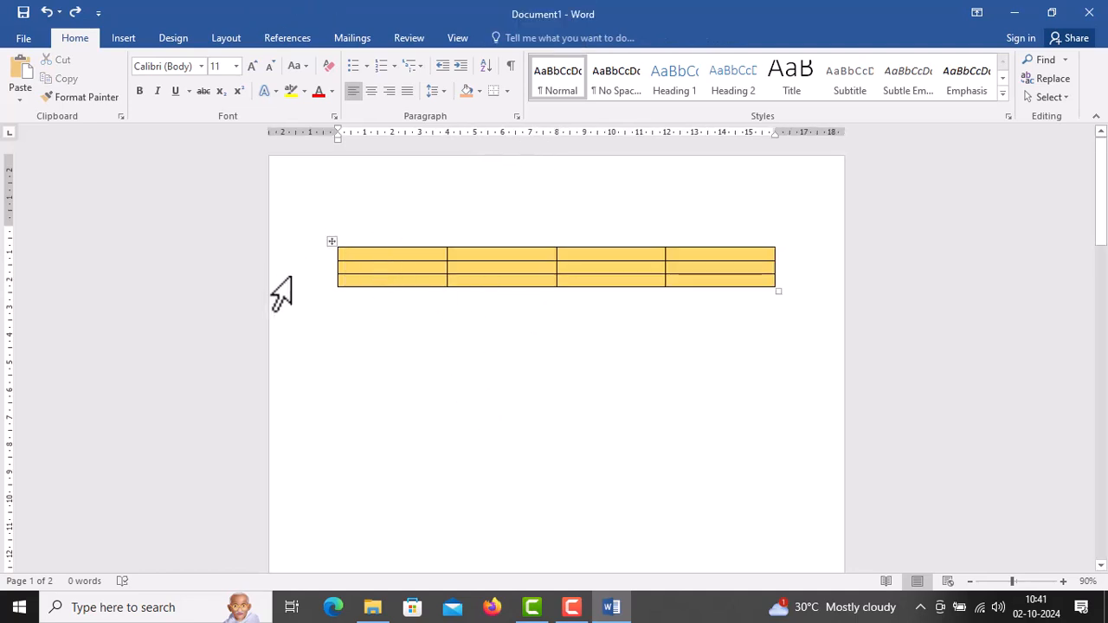
left_click(316, 257)
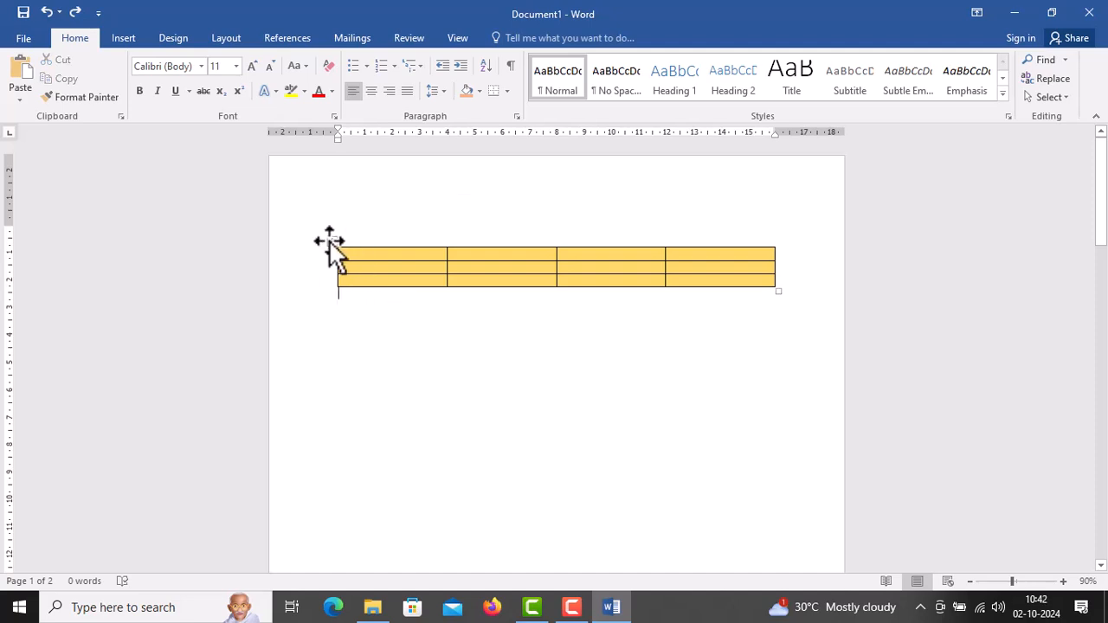
Paint a ½ pt double-line border on the top edge of the table's first column
left_click(331, 244)
left_click(507, 38)
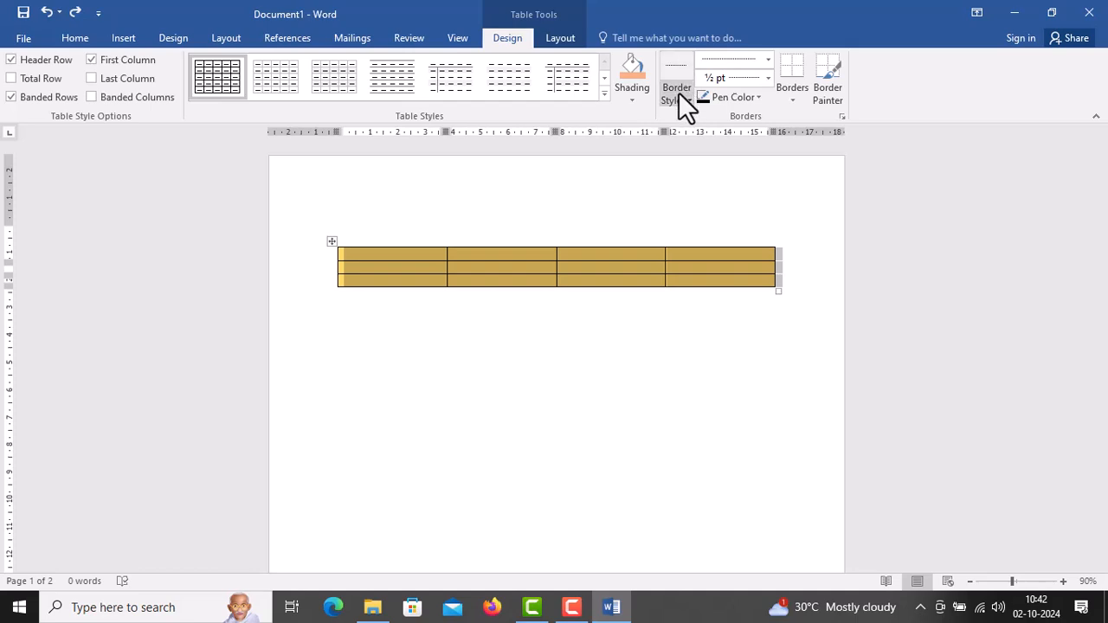
left_click(768, 58)
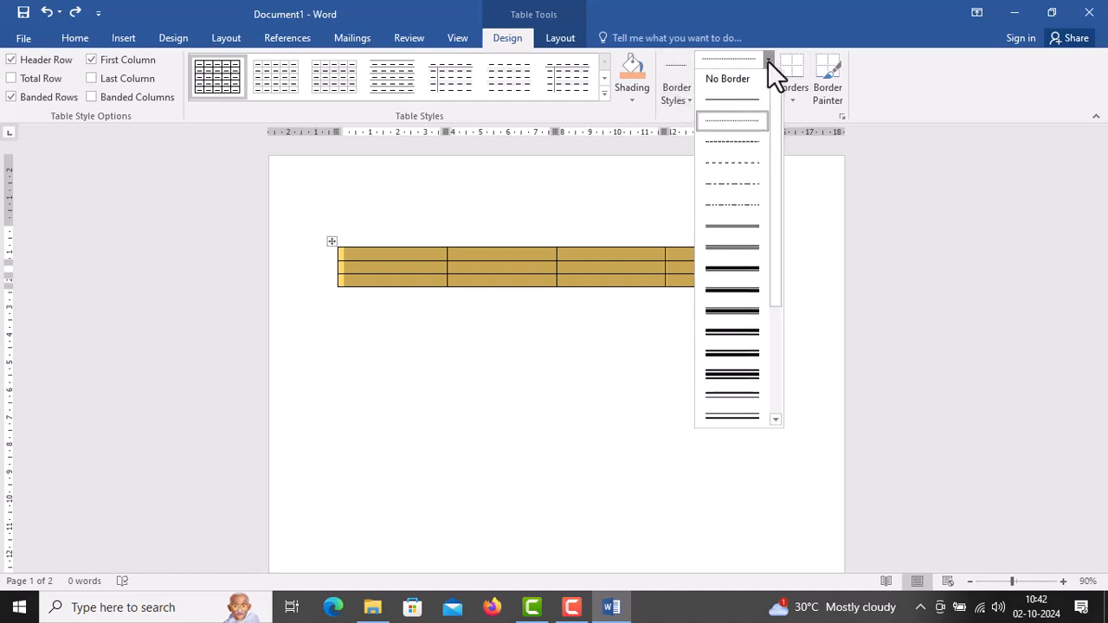
left_click(721, 230)
left_click(426, 248)
key("Escape")
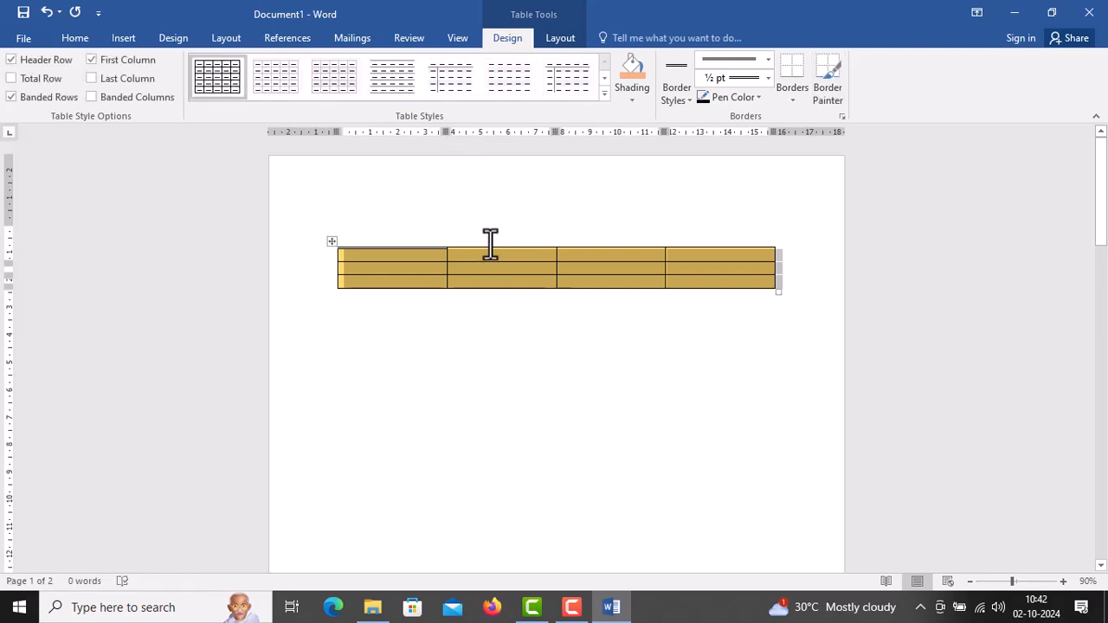
Paint the ½ pt double line on the top edge of the third and fourth columns
left_click(746, 65)
left_click(715, 232)
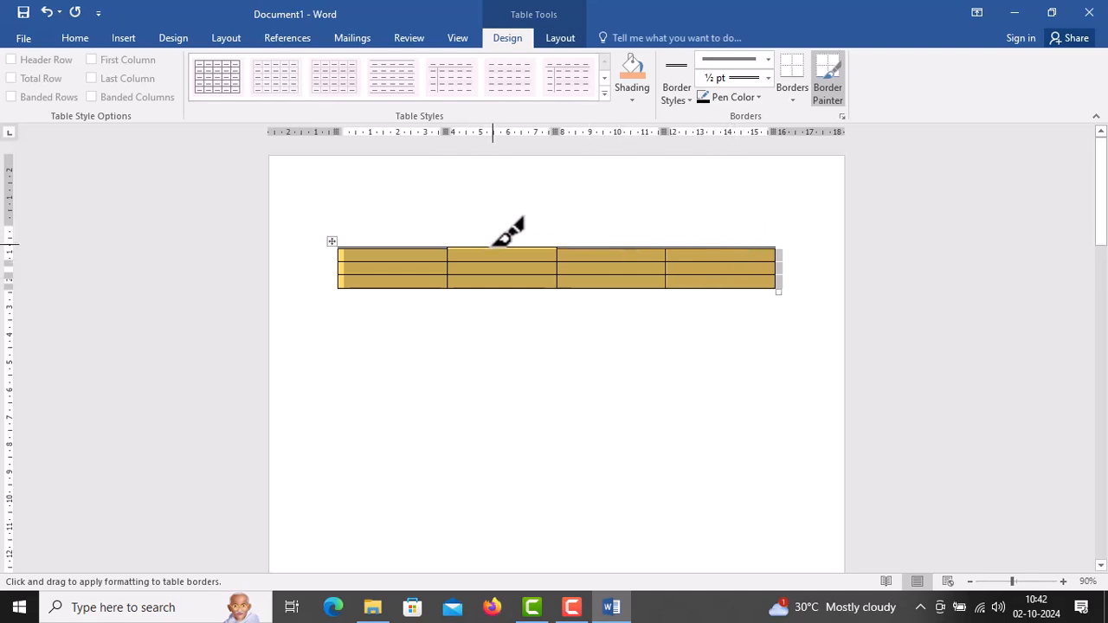
key("Escape")
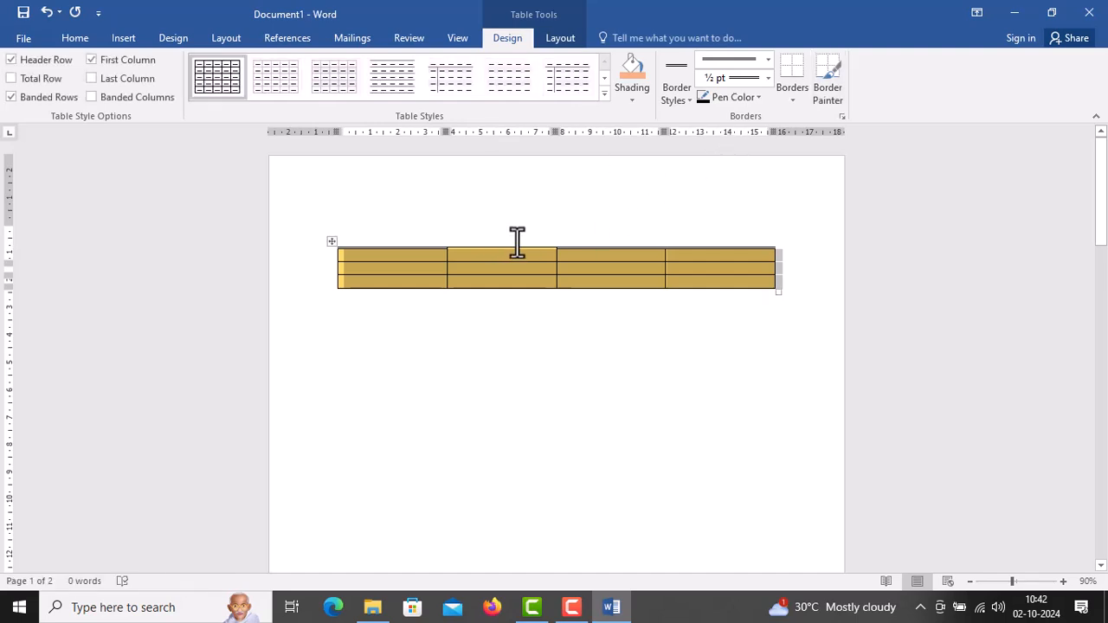
Paint a 3 pt thick-and-thin border along all four outer edges of the table
left_click(515, 241)
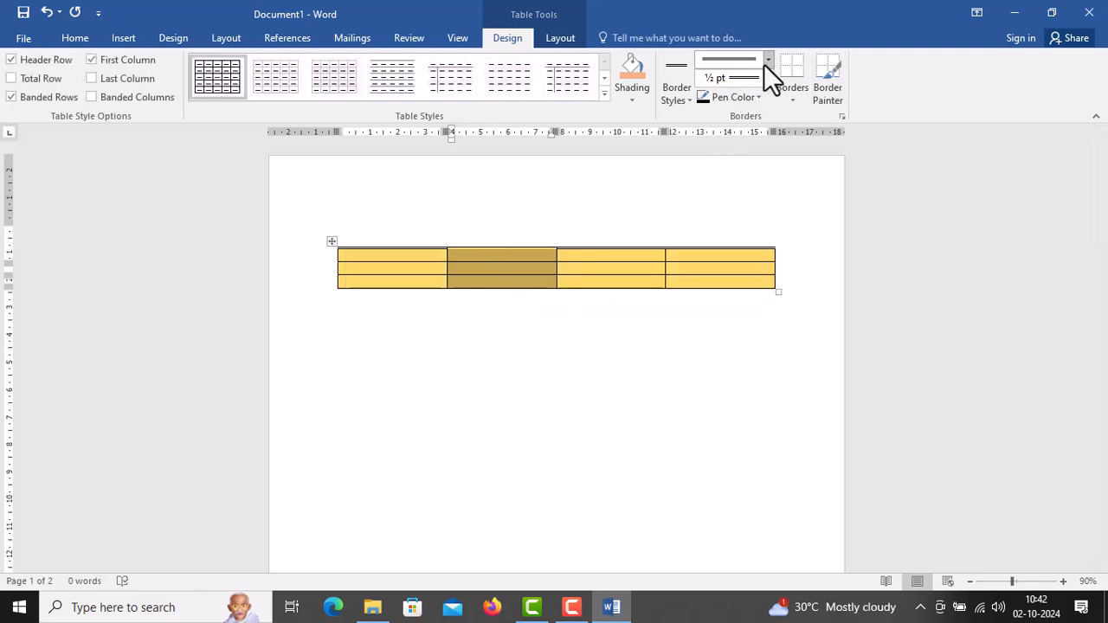
left_click(767, 60)
left_click(732, 271)
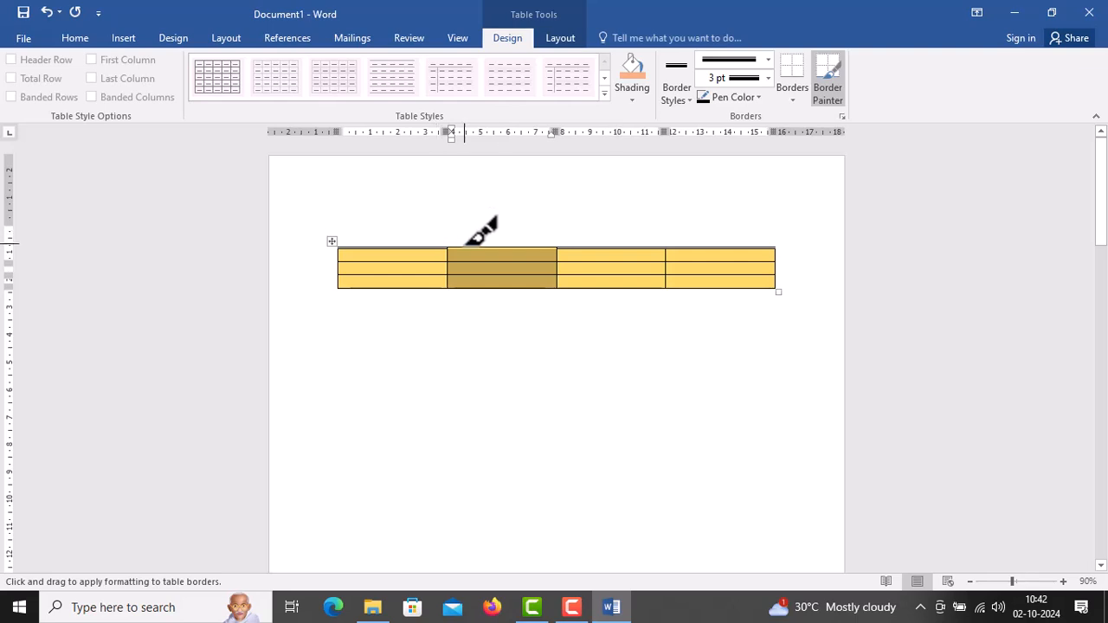
left_click(468, 248)
left_click_drag(406, 250, 719, 247)
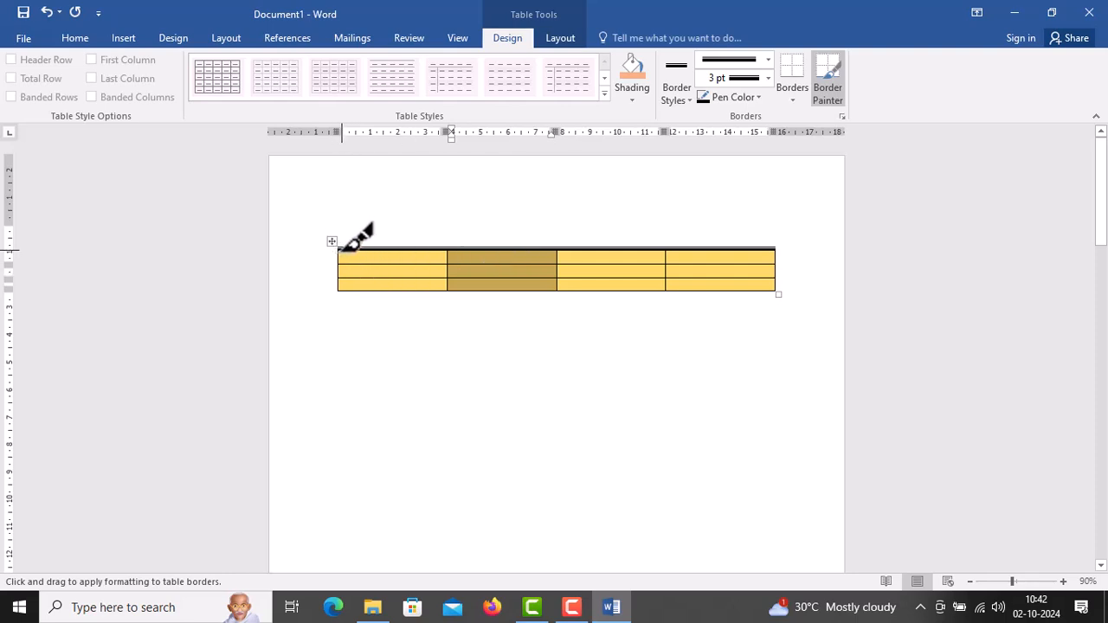
mouse_move(340, 250)
left_mouse_down()
mouse_move(349, 282)
mouse_move(383, 295)
mouse_move(346, 279)
mouse_move(373, 301)
mouse_move(344, 288)
mouse_move(775, 293)
left_mouse_up()
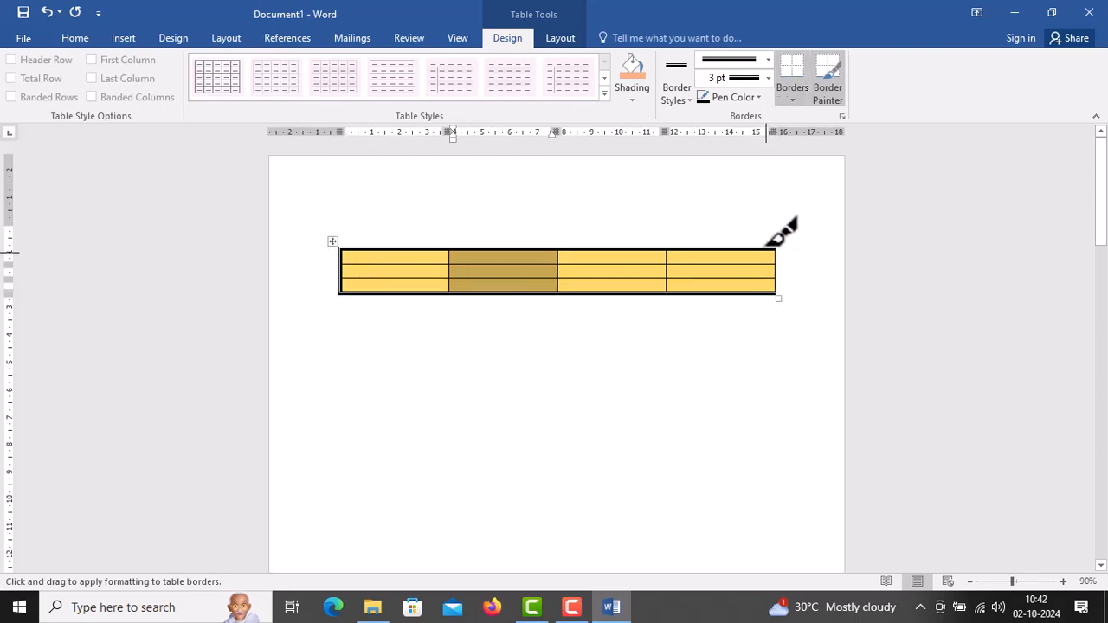
left_click_drag(769, 247, 775, 292)
Erase the top edge of the table's first column by painting it with the No Border line style
left_click(769, 59)
left_click(765, 58)
left_click(766, 58)
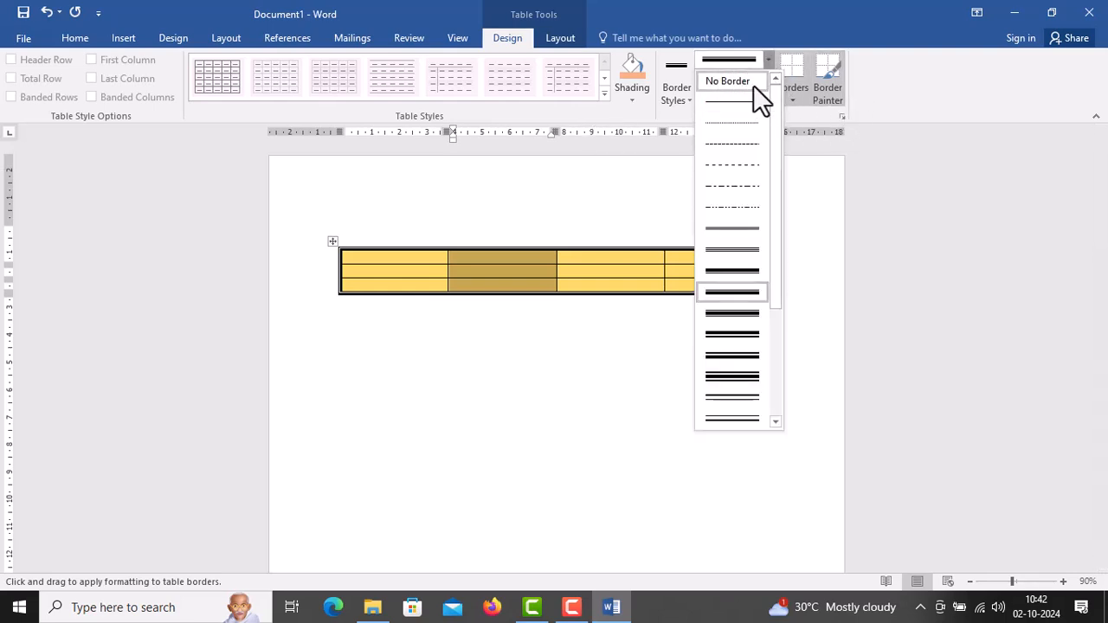
left_click(729, 84)
left_click(436, 247)
key("Escape")
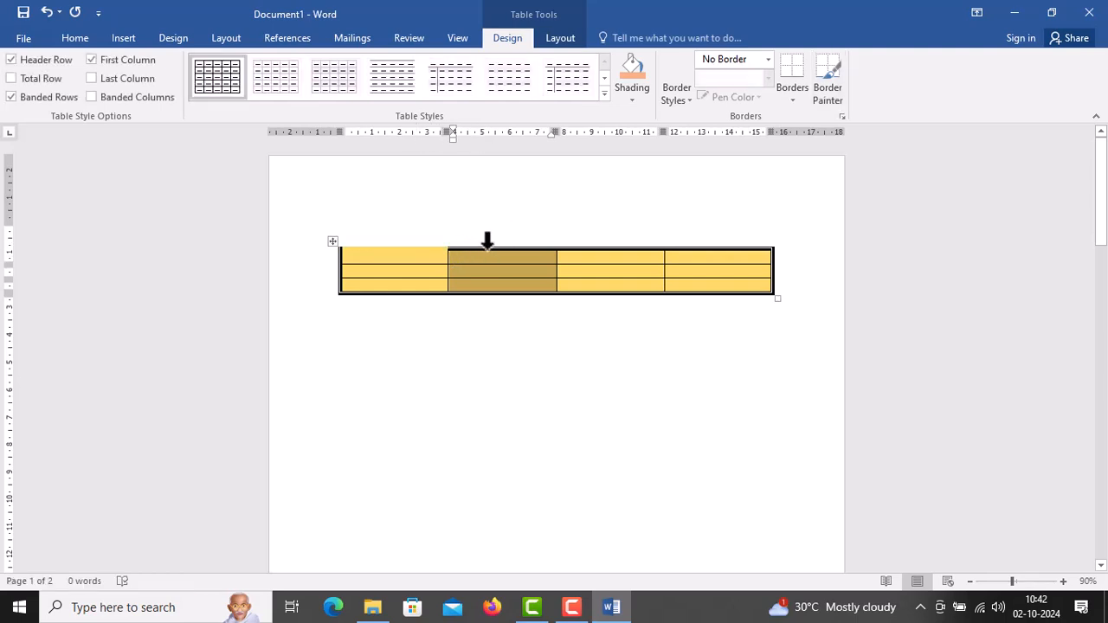
Erase the top edges of the table's third and second columns with the No Border line style and stop painting
left_click(734, 59)
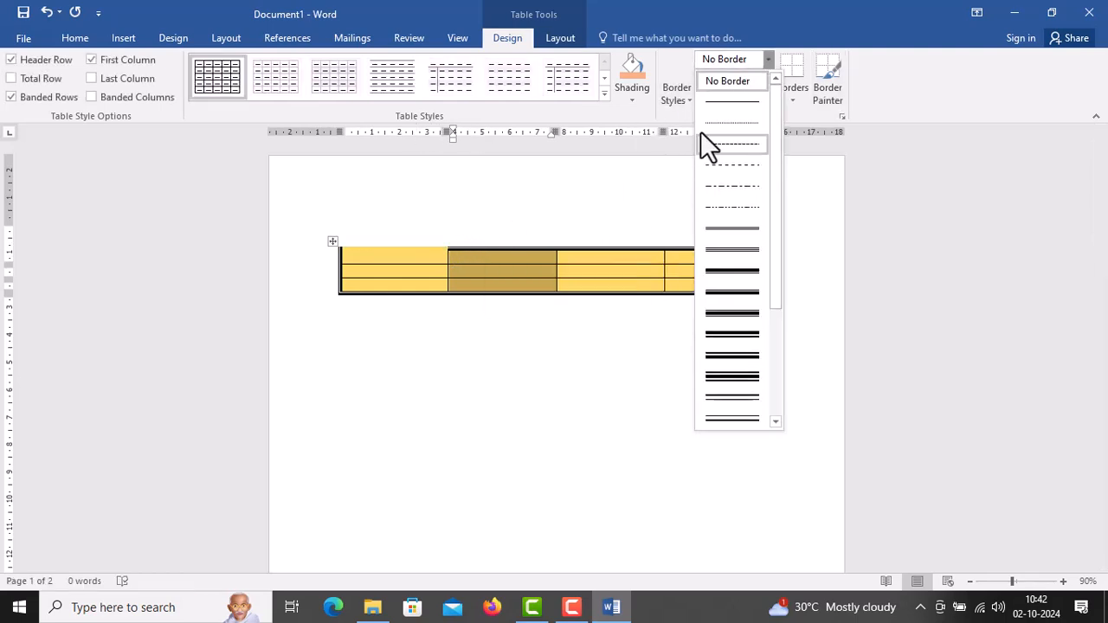
left_click(727, 81)
left_click(580, 248)
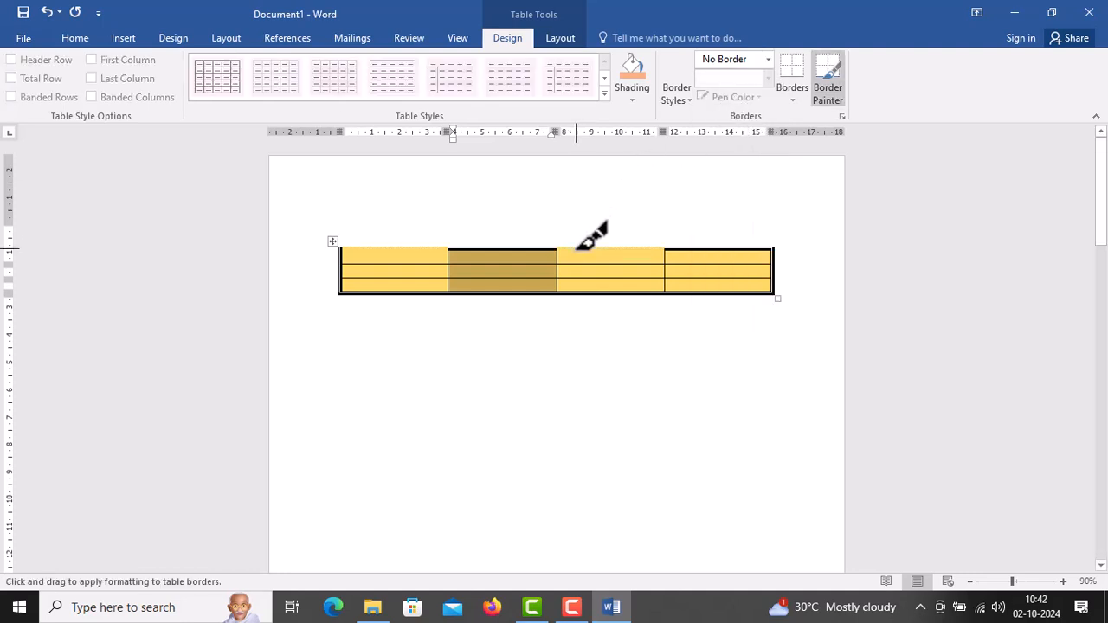
left_click(533, 248)
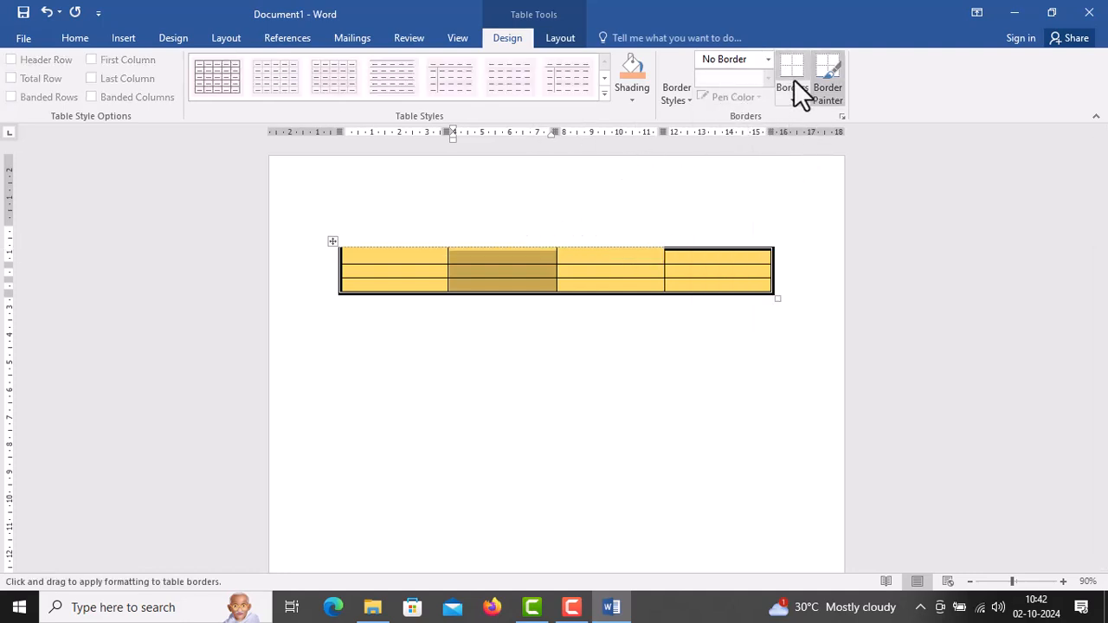
key("Escape")
Remove all borders from the whole table with the No Border option
left_click(792, 95)
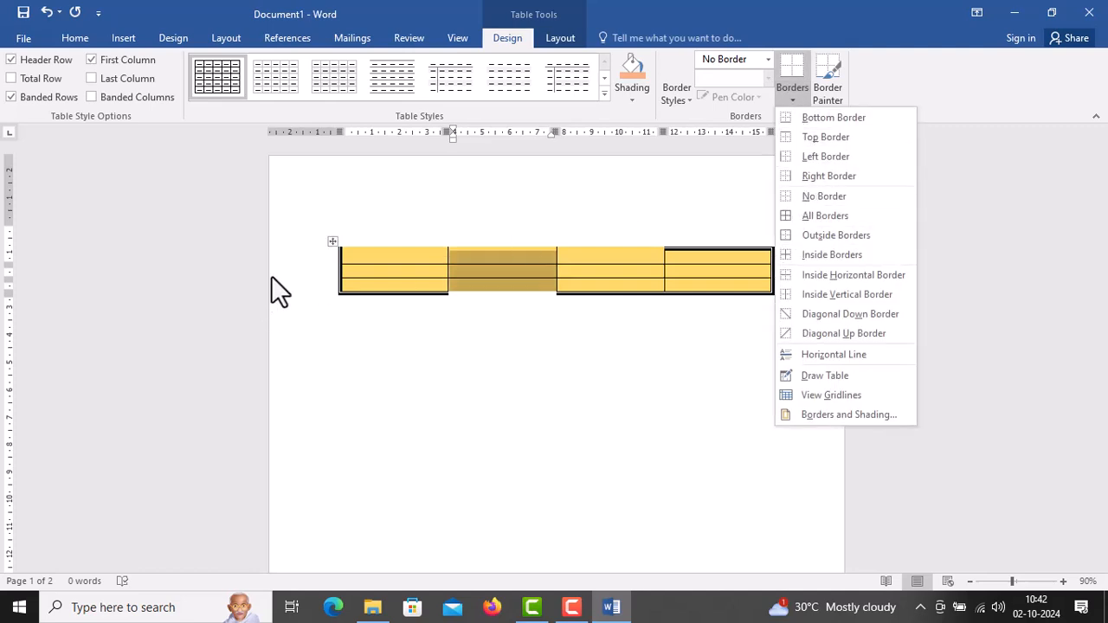
left_click(332, 241)
left_click(333, 240)
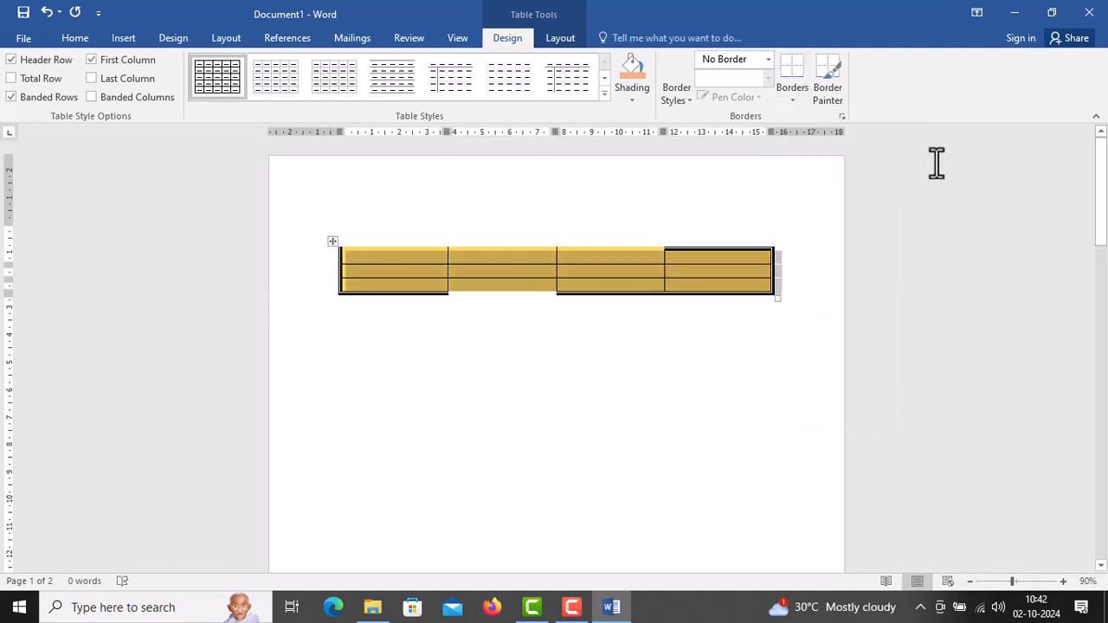
left_click(784, 95)
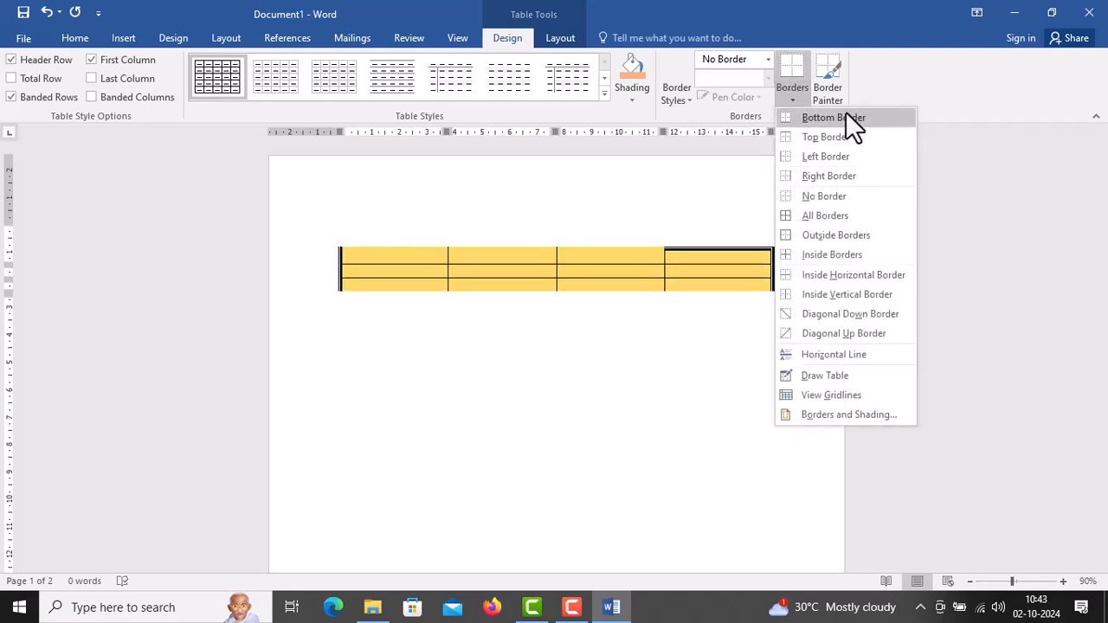
left_click(827, 197)
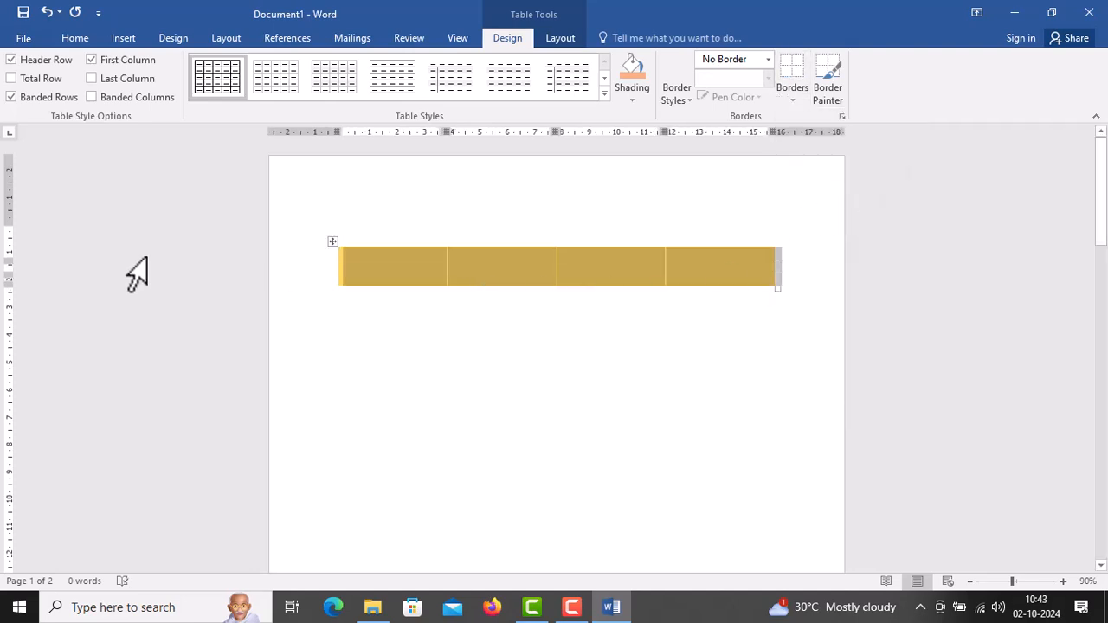
Try to apply All Borders to the whole table while the line style is No Border
left_click(800, 96)
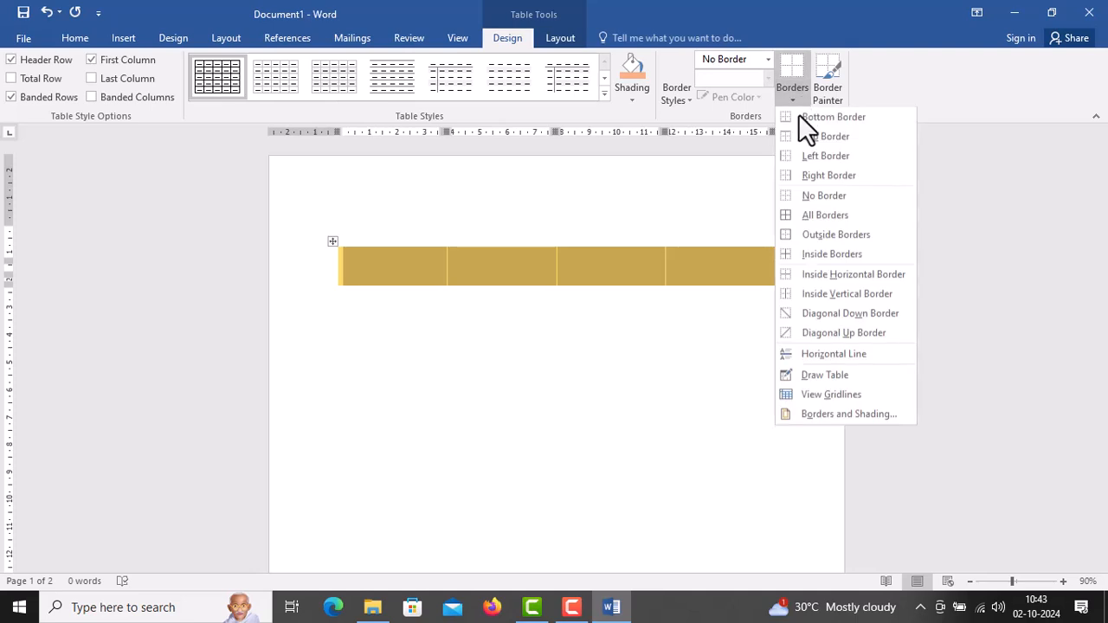
left_click(819, 219)
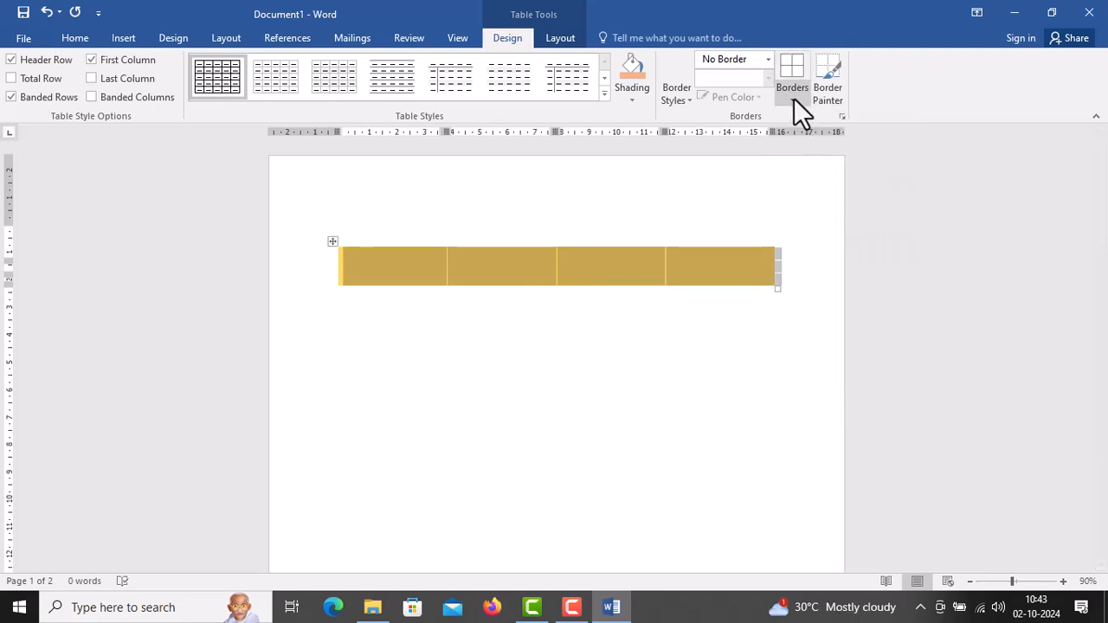
left_click(468, 481)
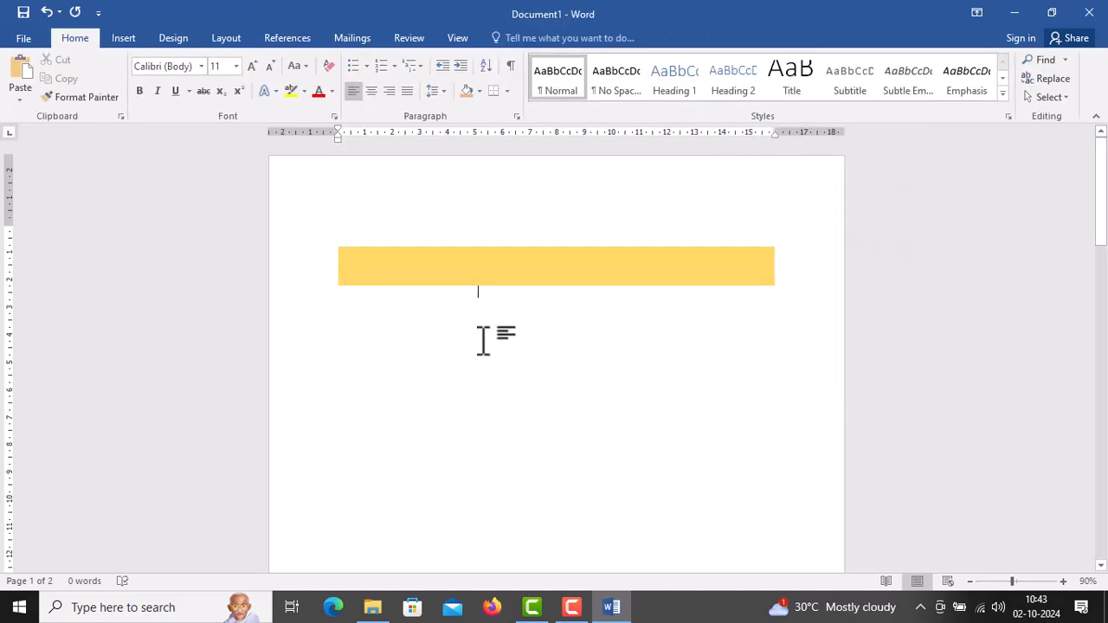
left_click(332, 240)
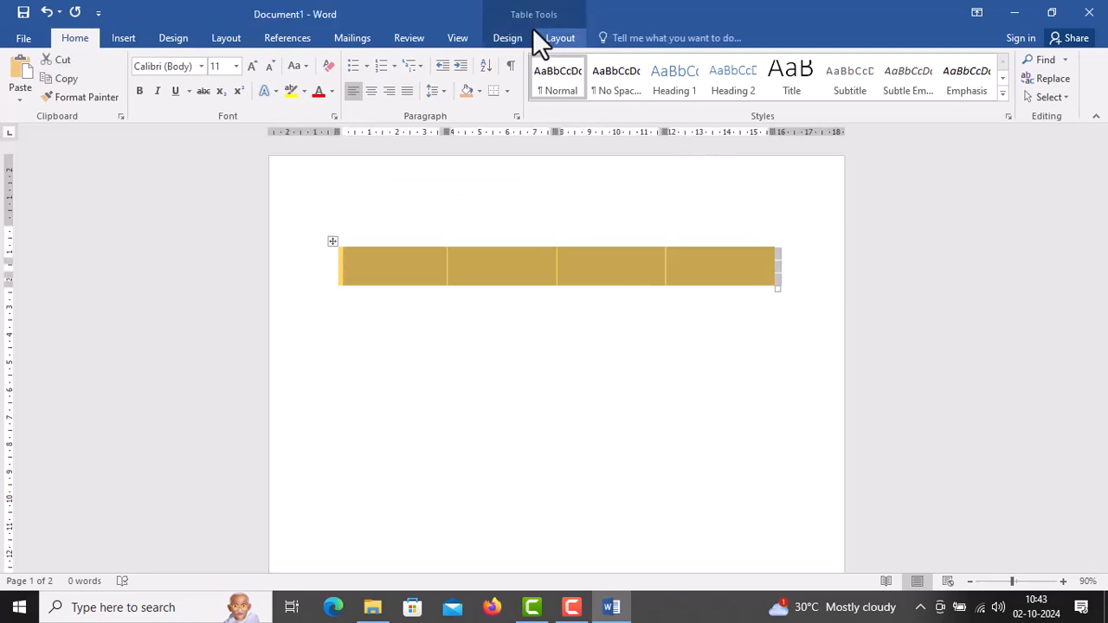
left_click(510, 38)
left_click(790, 92)
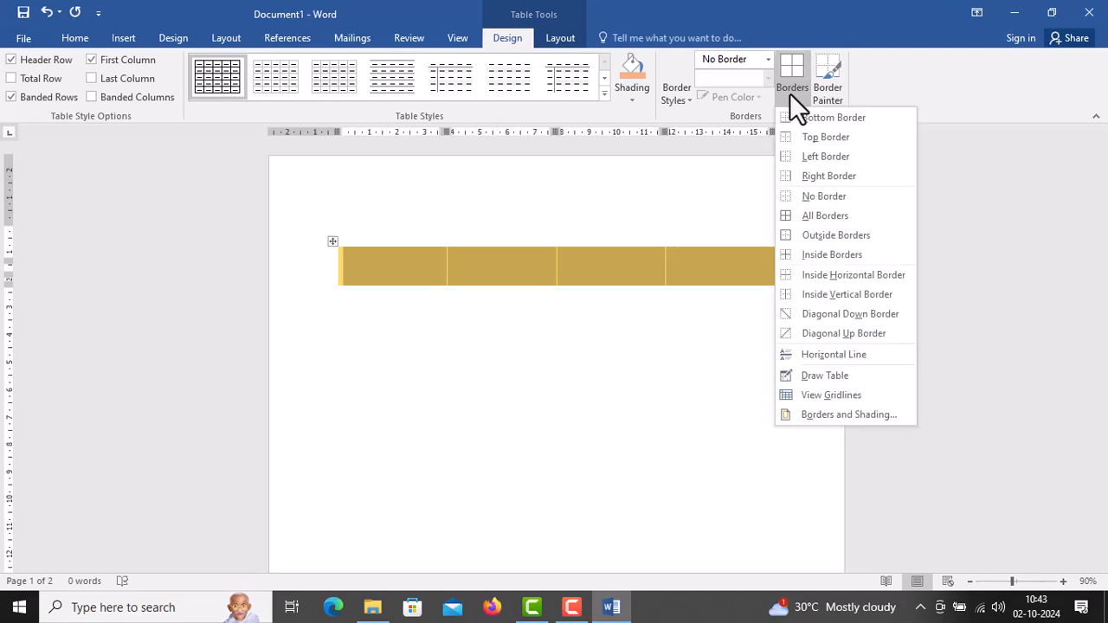
left_click(847, 216)
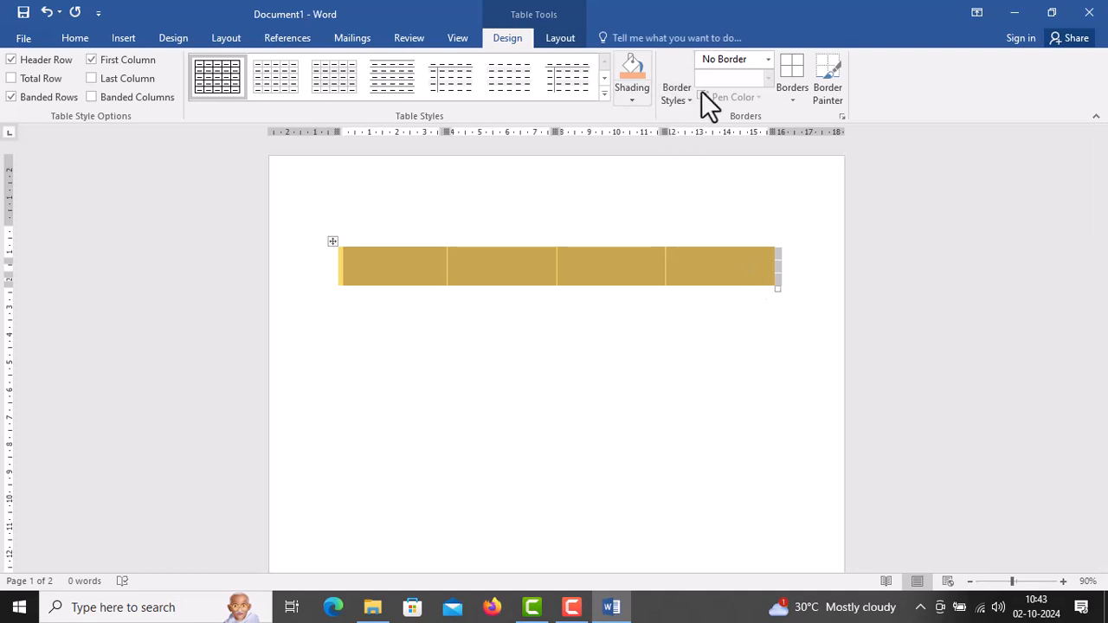
Set the border line style to a single ½ pt line and apply All Borders to the whole table
left_click(761, 63)
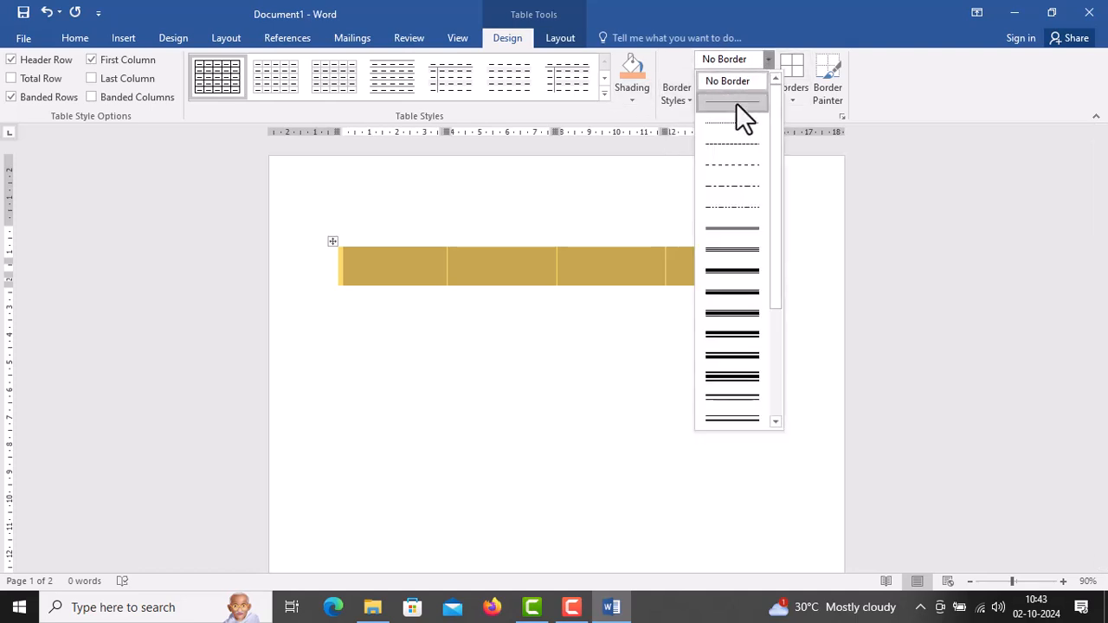
left_click(736, 102)
key("Escape")
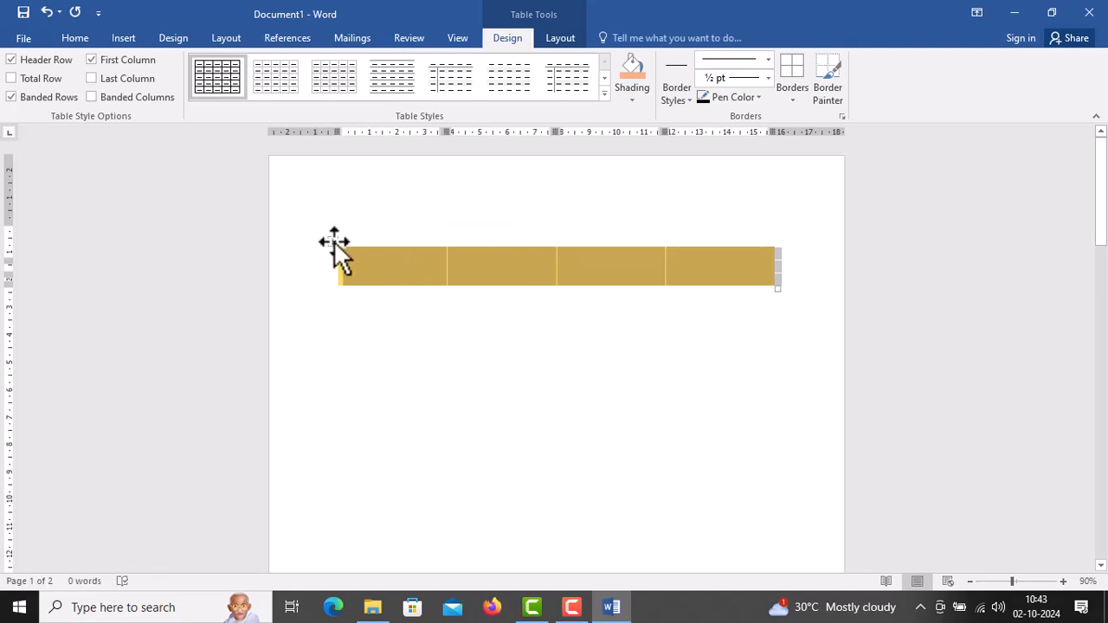
left_click(359, 251)
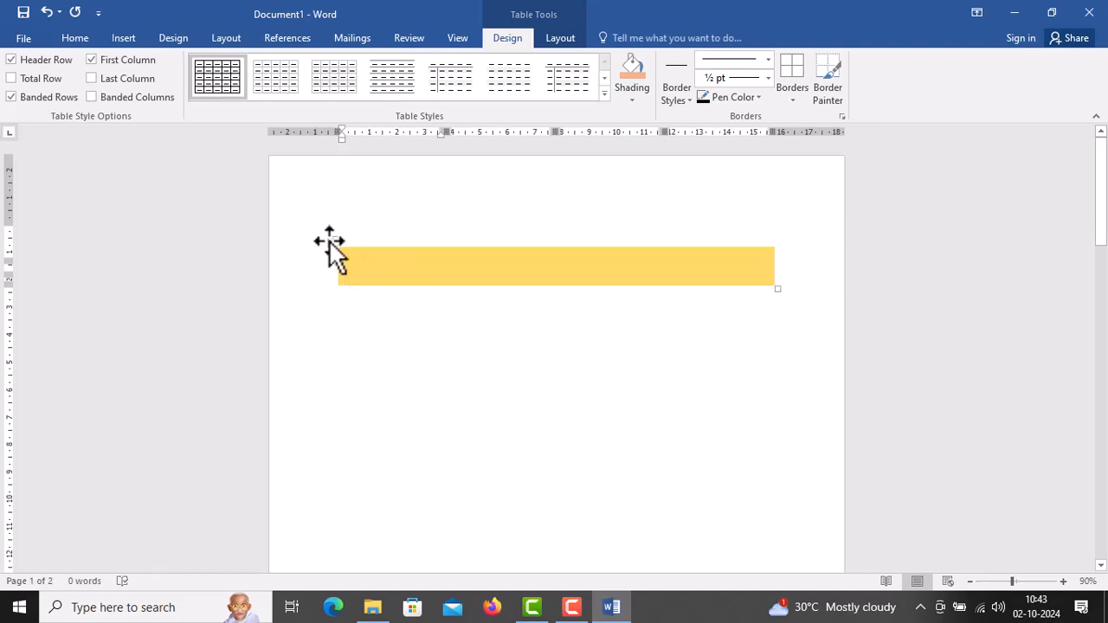
left_click(329, 240)
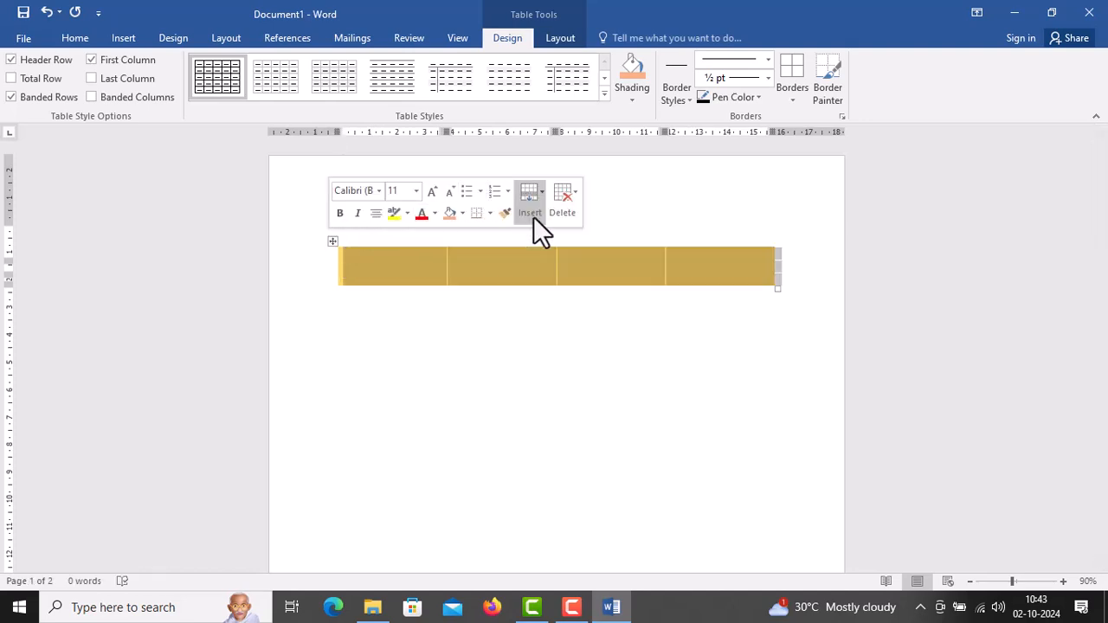
left_click(490, 212)
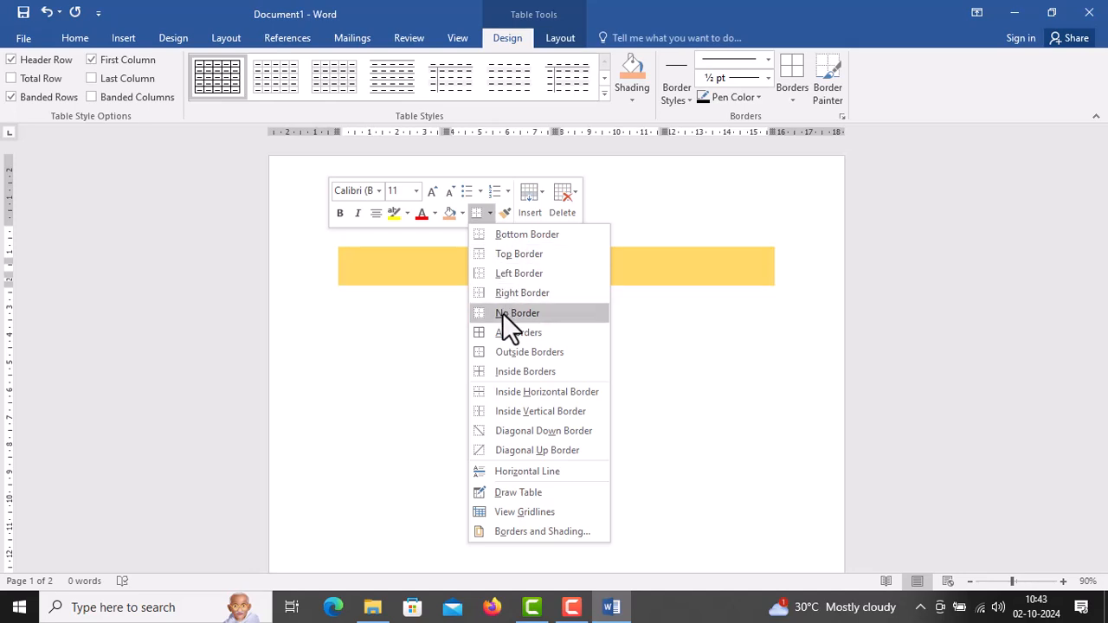
left_click(518, 333)
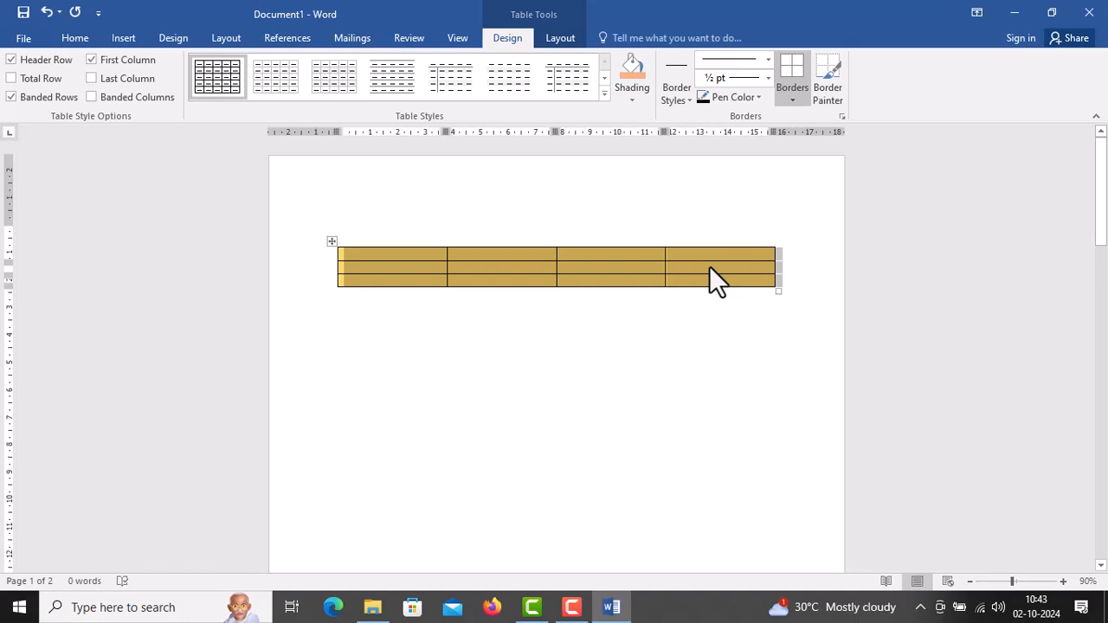
Set the border pen colour to a darker theme blue and the line style to a 3 pt thick-and-thin line
left_click(762, 96)
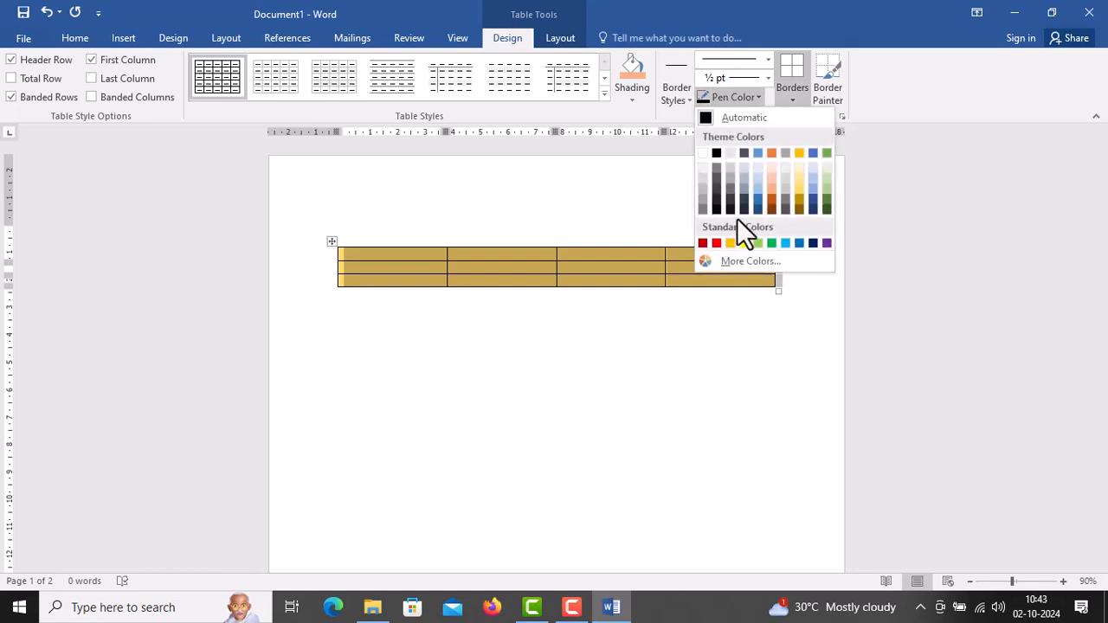
left_click(761, 202)
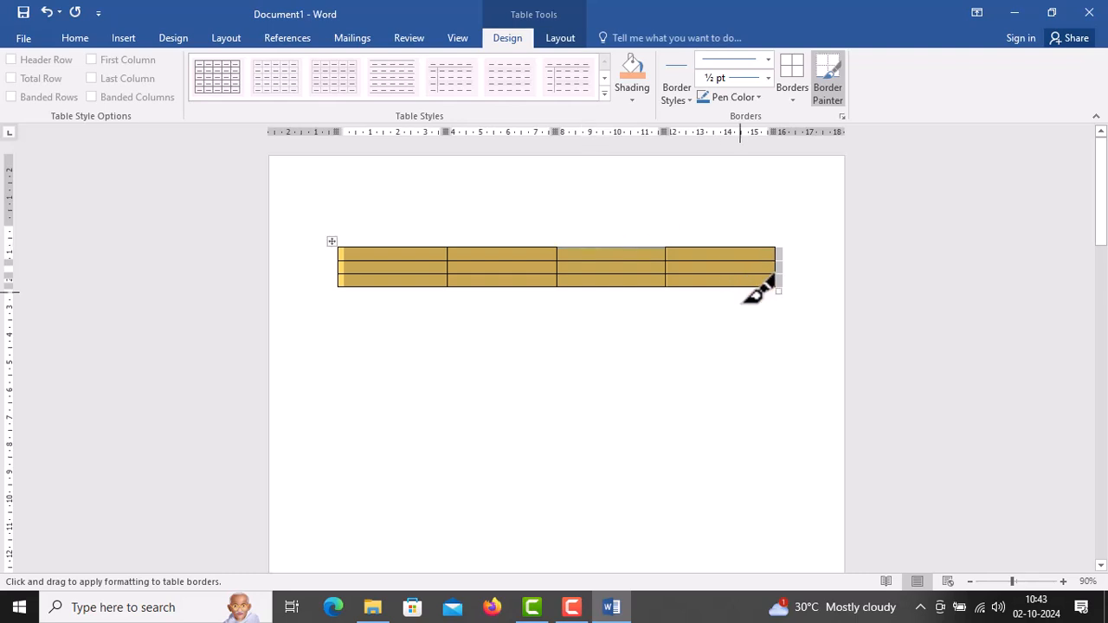
left_click(766, 60)
left_click(724, 277)
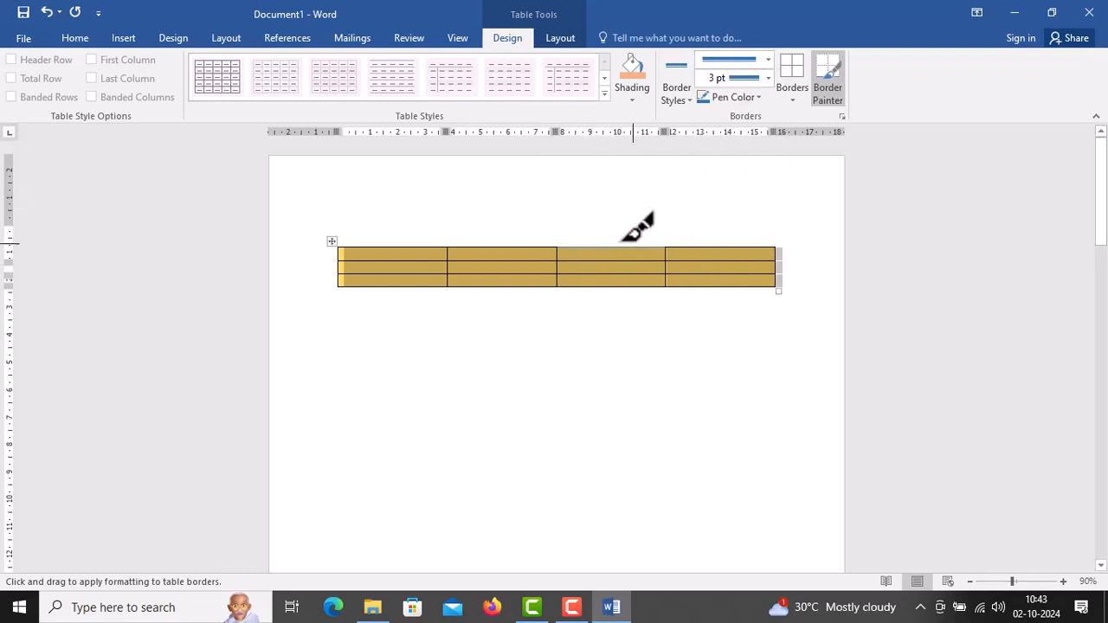
key("Escape")
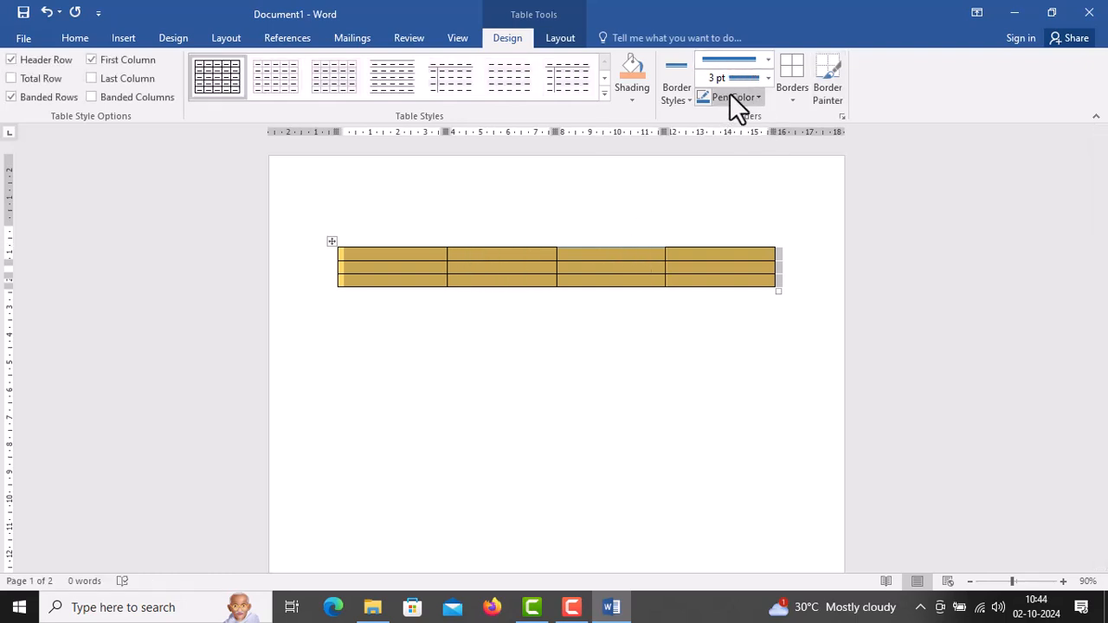
left_click(733, 63)
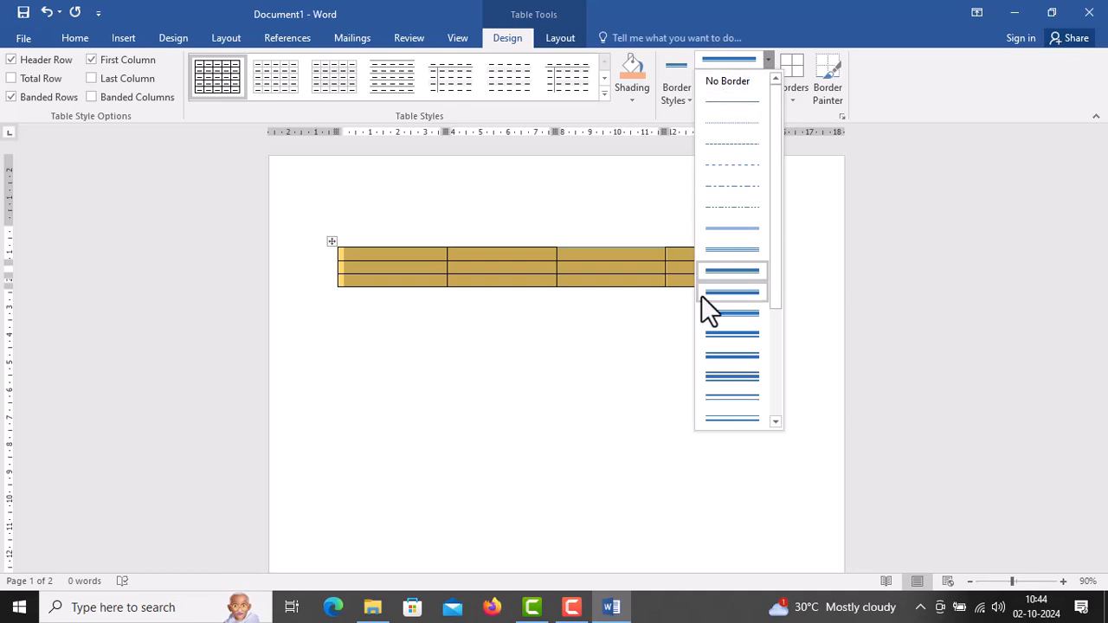
left_click(726, 278)
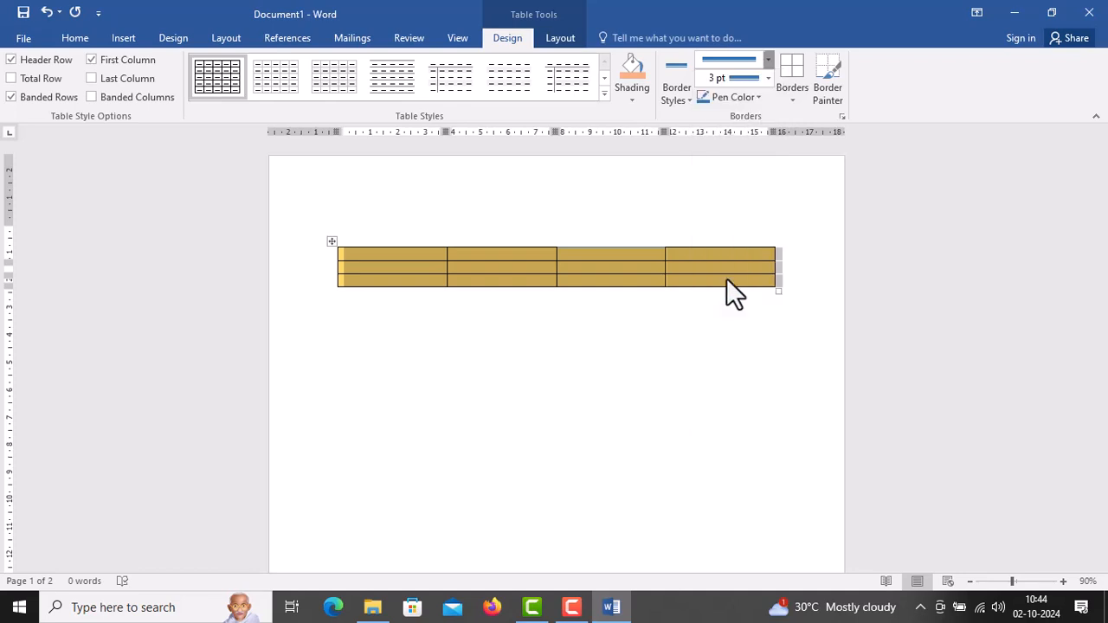
Paint the blue 3 pt thick-and-thin border along all four outer edges of the table
left_click(530, 247)
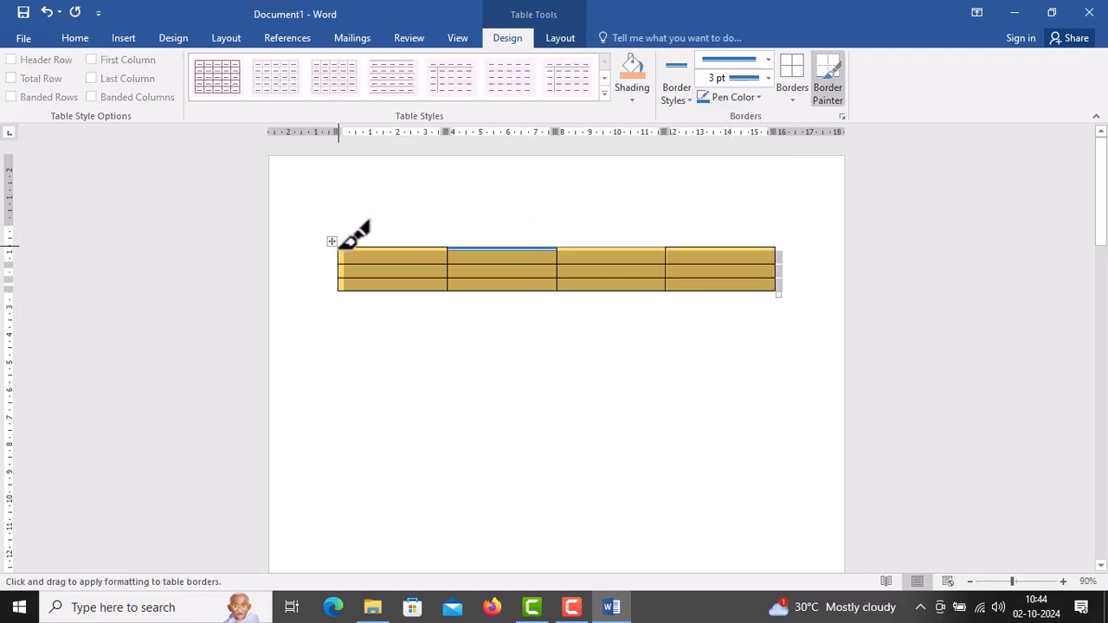
left_click_drag(343, 246, 766, 249)
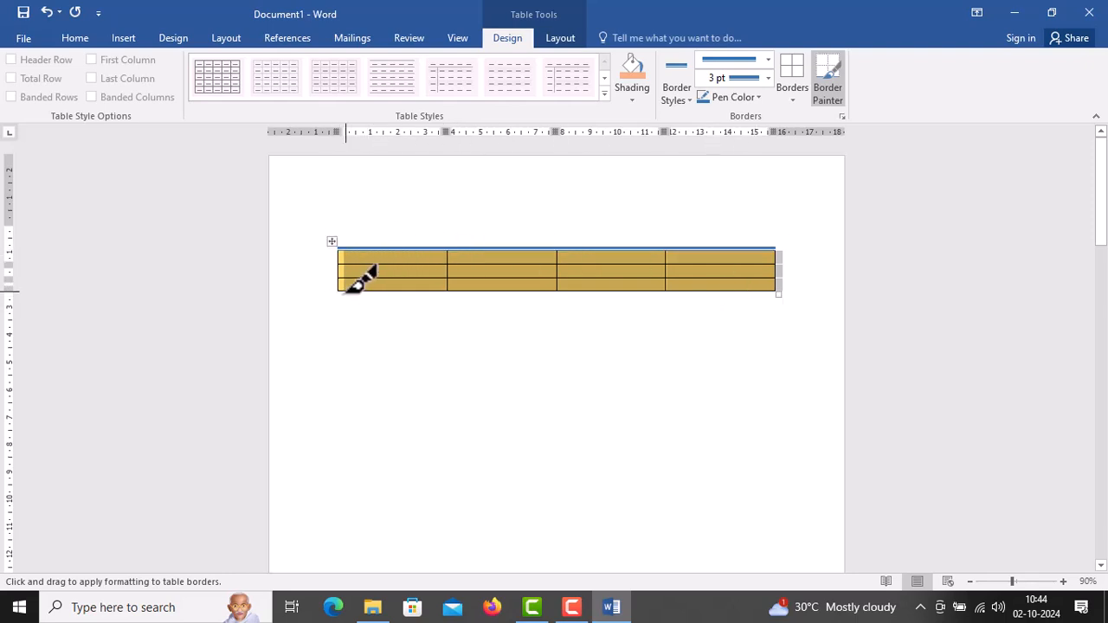
left_click_drag(344, 288, 773, 286)
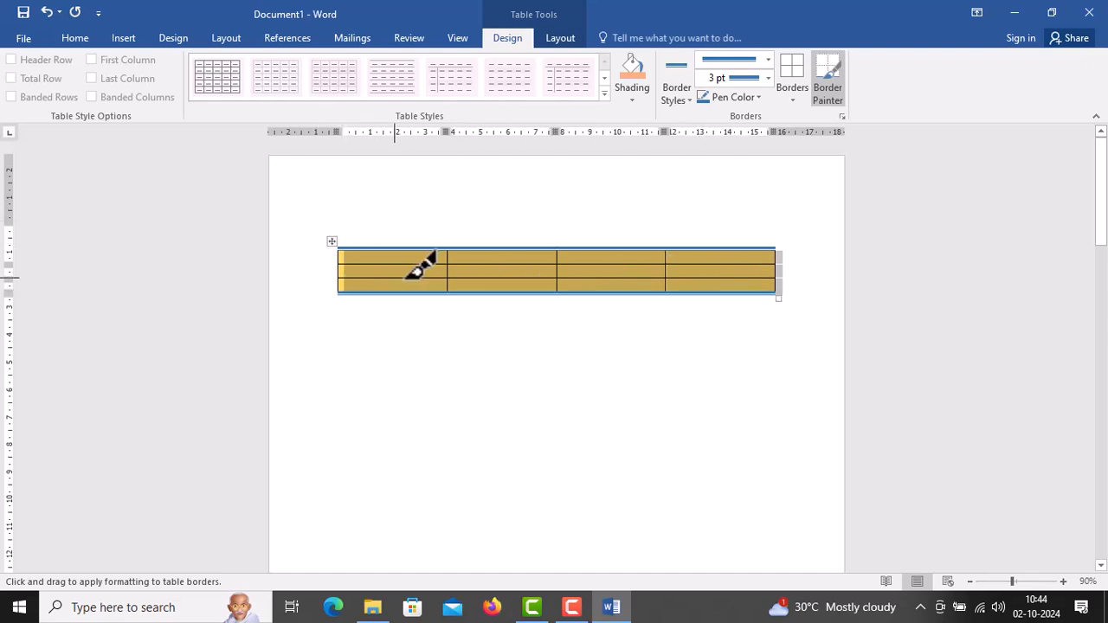
left_click_drag(339, 248, 338, 292)
left_click_drag(774, 250, 774, 293)
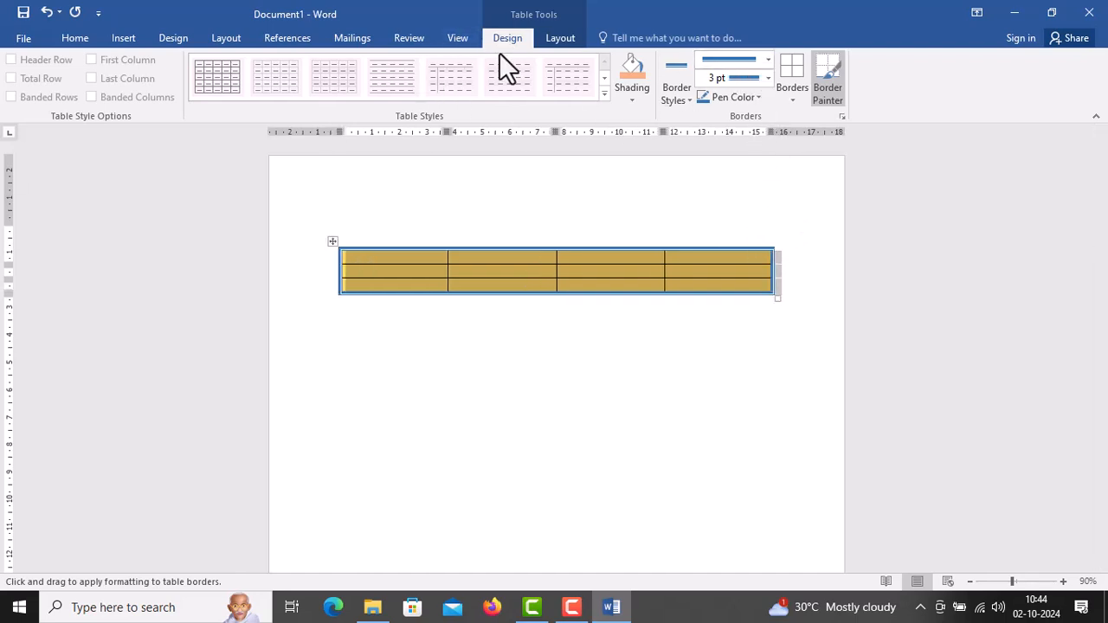
Stop painting borders and delete the entire table from the document
left_click(124, 38)
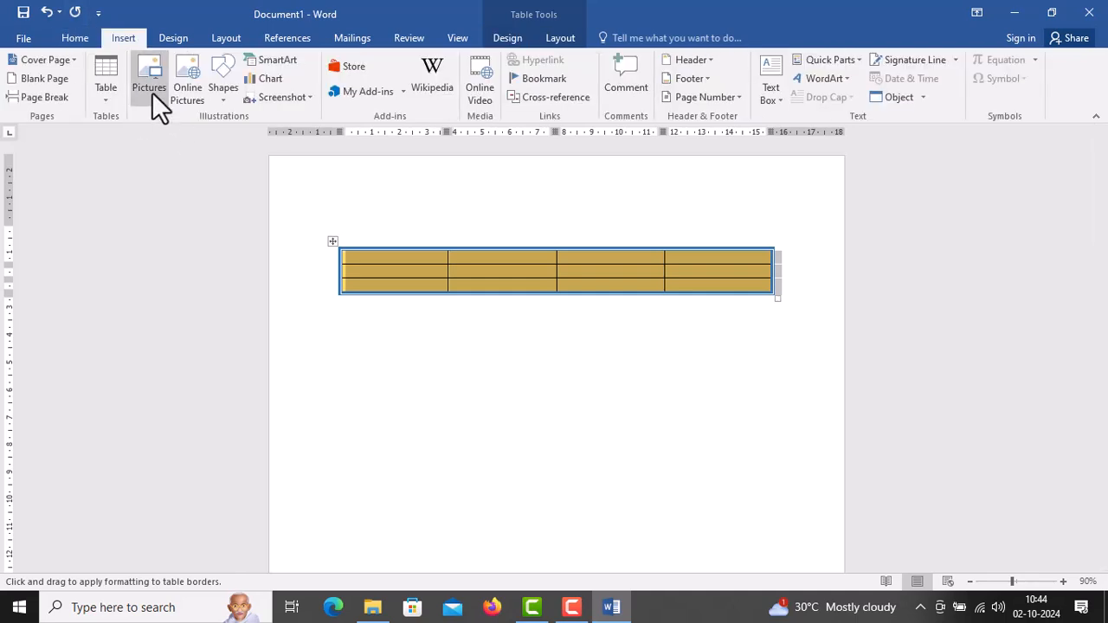
key("Escape")
left_click(331, 243)
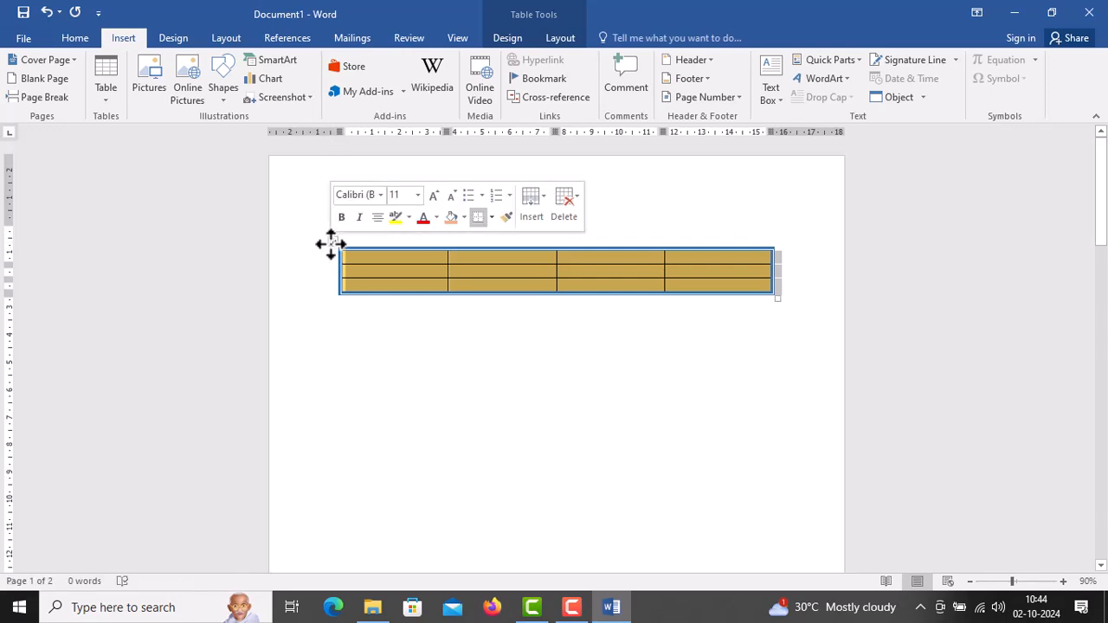
left_click(568, 212)
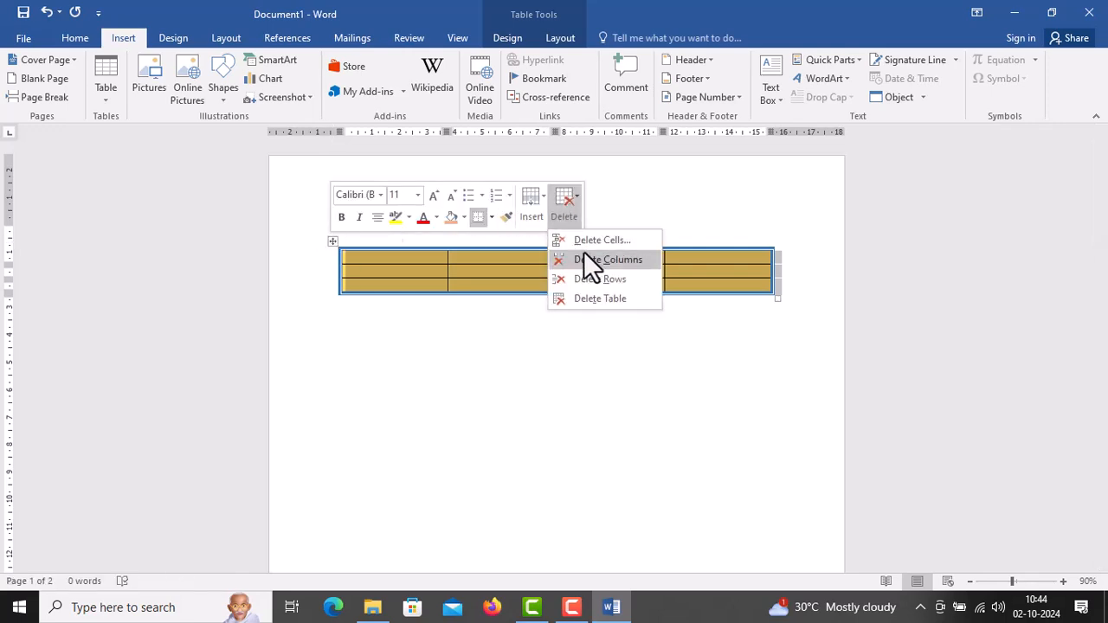
left_click(607, 303)
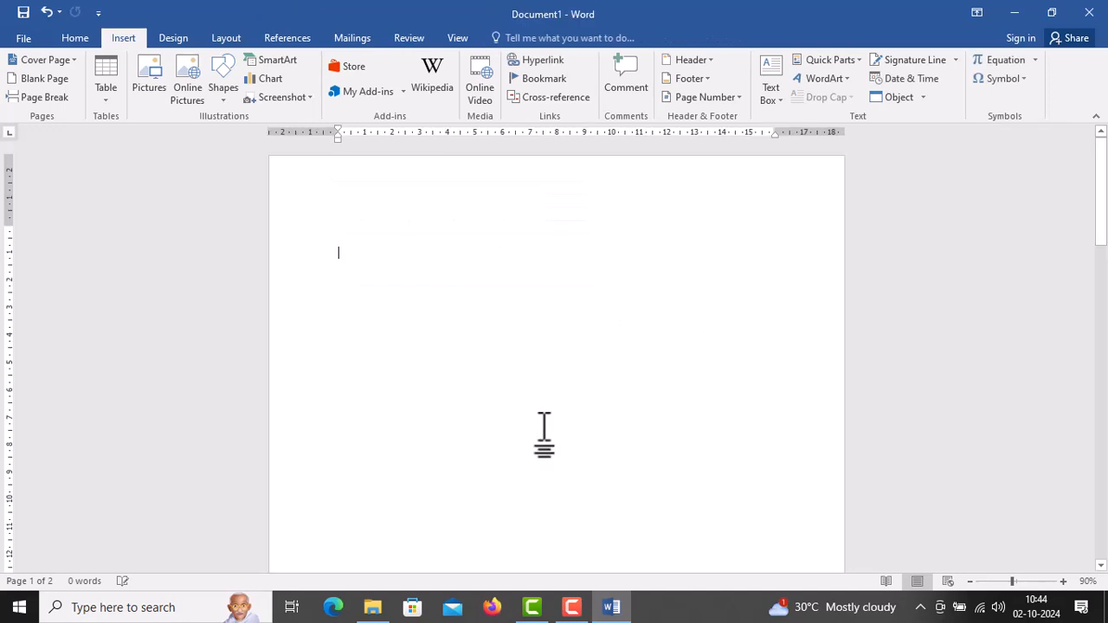
Start inserting a picture and browse to the COURSE IMG folder inside LAQSHYA COMPUTER CENTRE on the Desktop
left_click(154, 86)
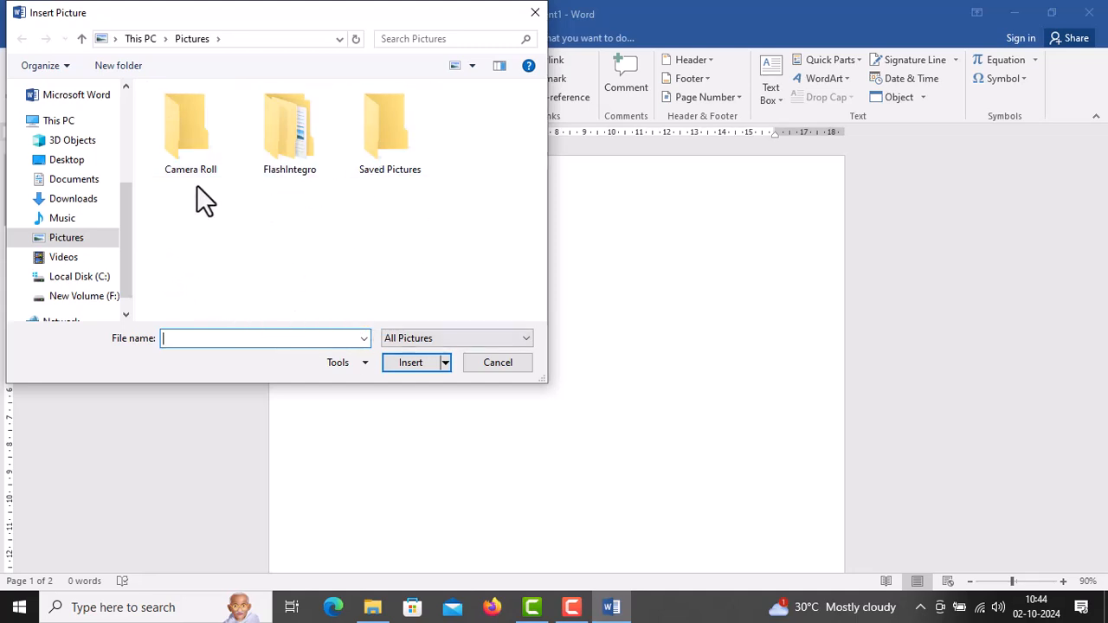
scroll(123, 237, "down", 1)
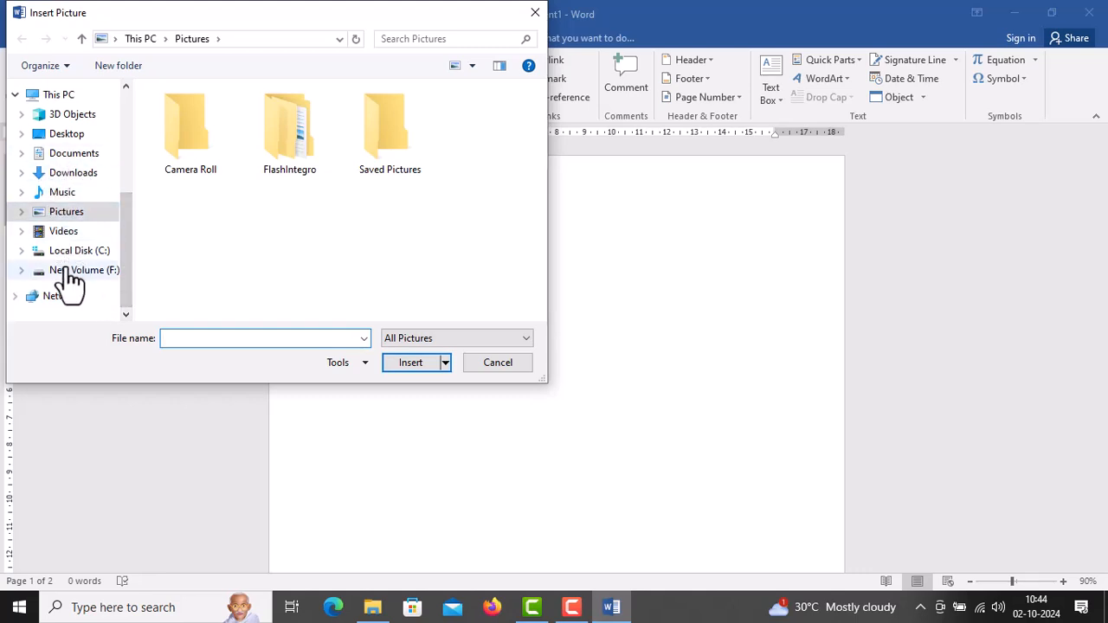
left_click(69, 275)
left_click(63, 138)
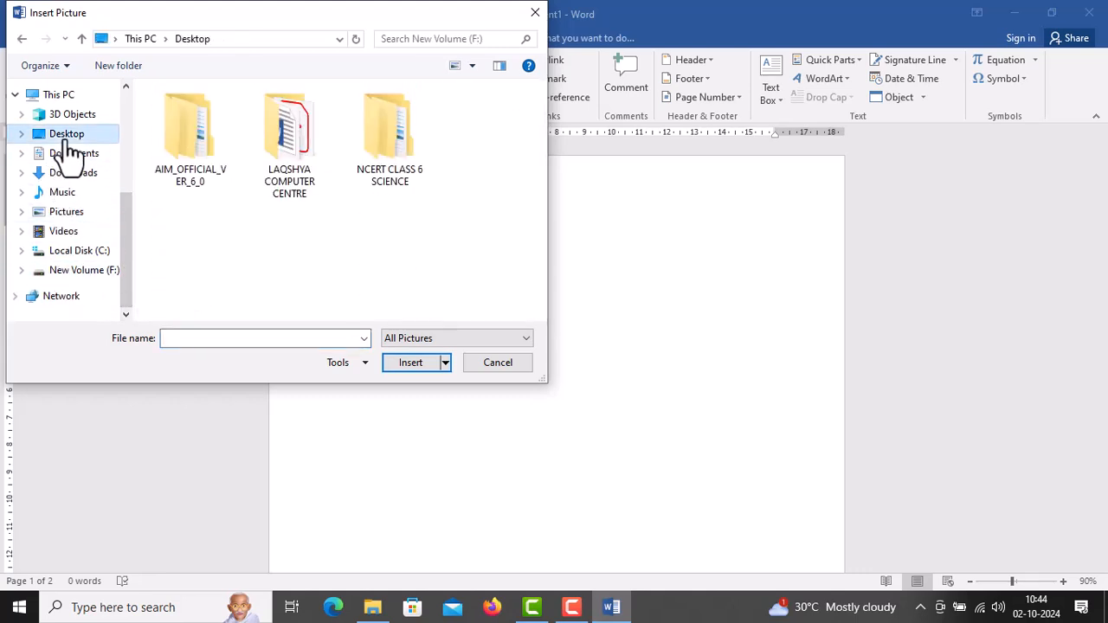
double_click(285, 192)
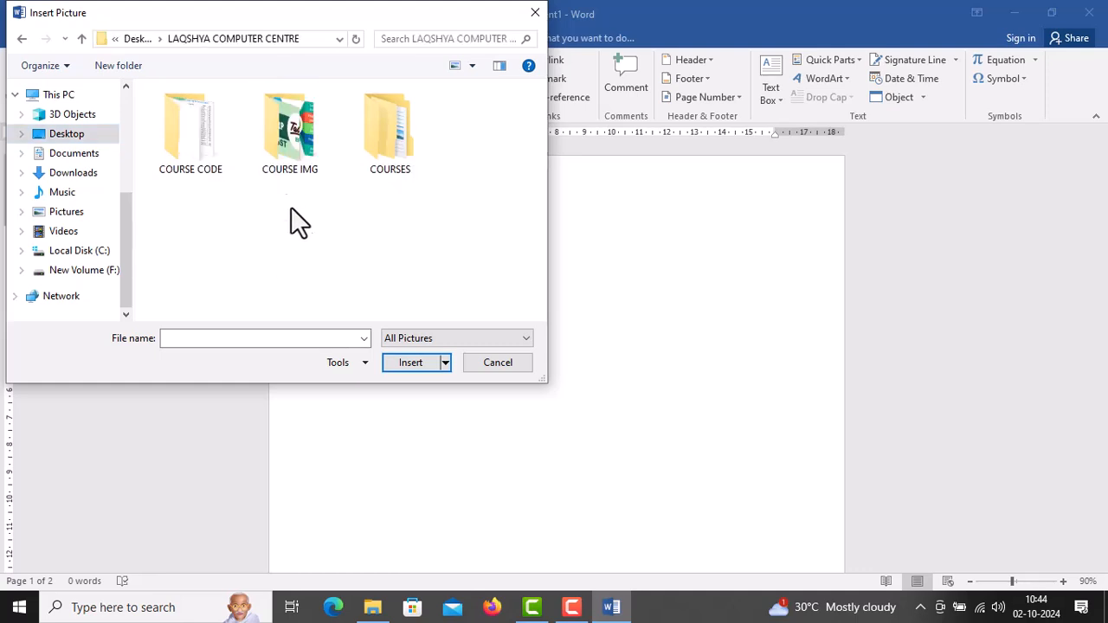
double_click(303, 164)
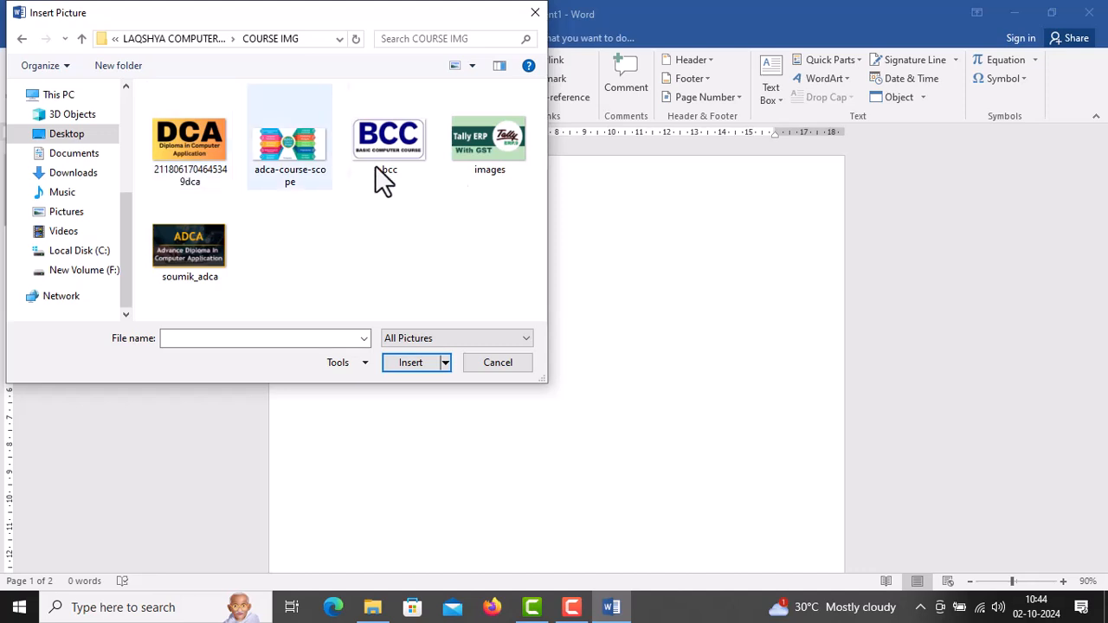
Insert the bcc picture and shrink it to about 6.18 cm high and 13.56 cm wide
left_click(465, 156)
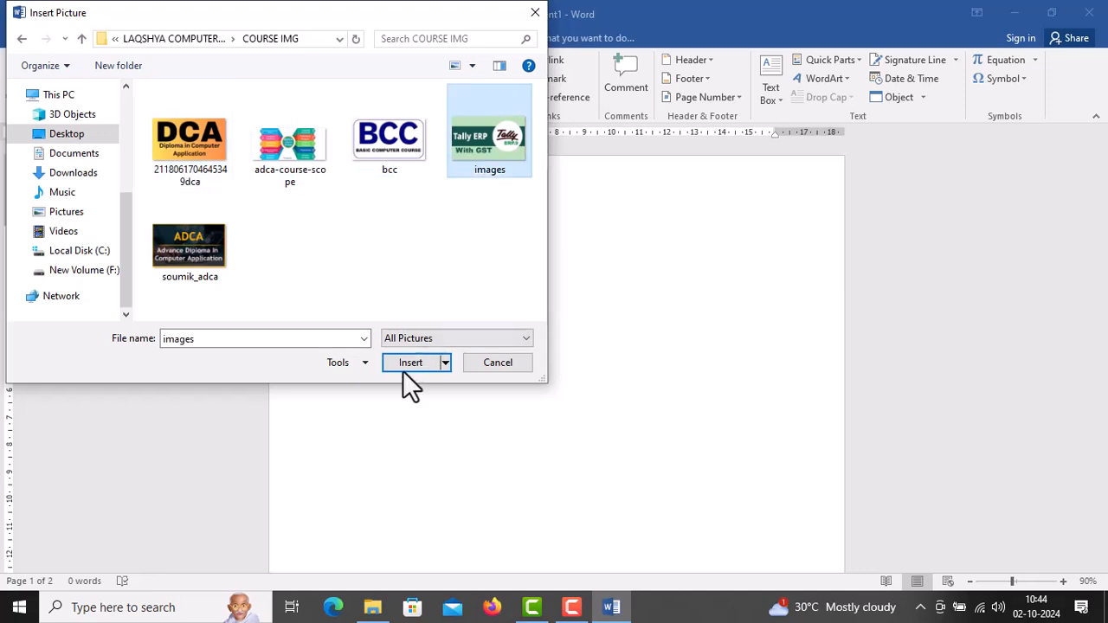
left_click(387, 145)
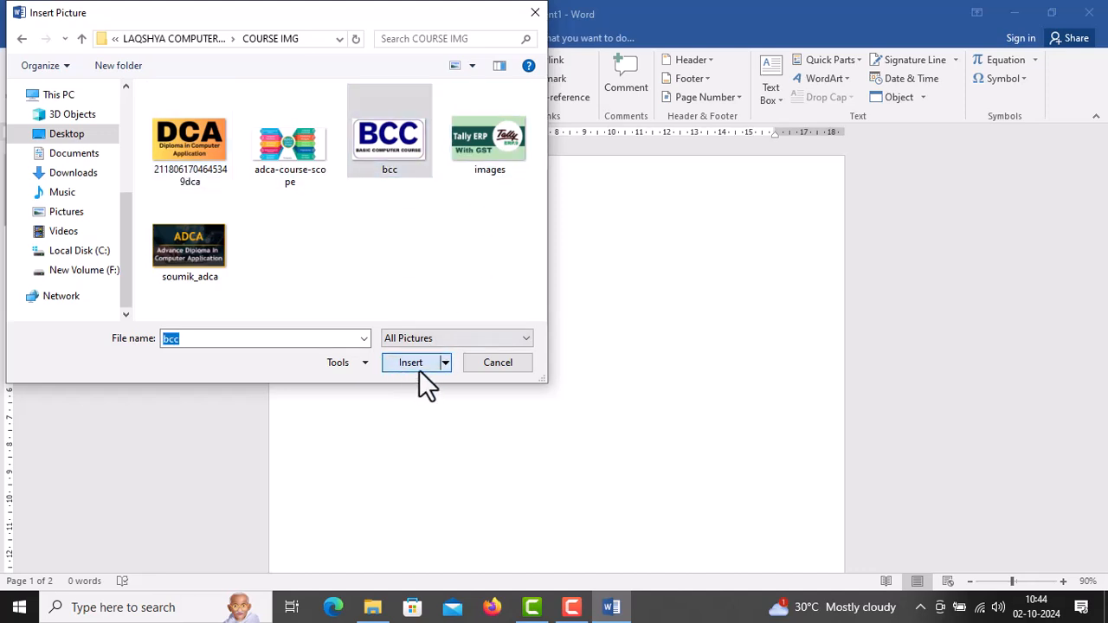
left_click(420, 370)
left_click_drag(456, 313, 737, 340)
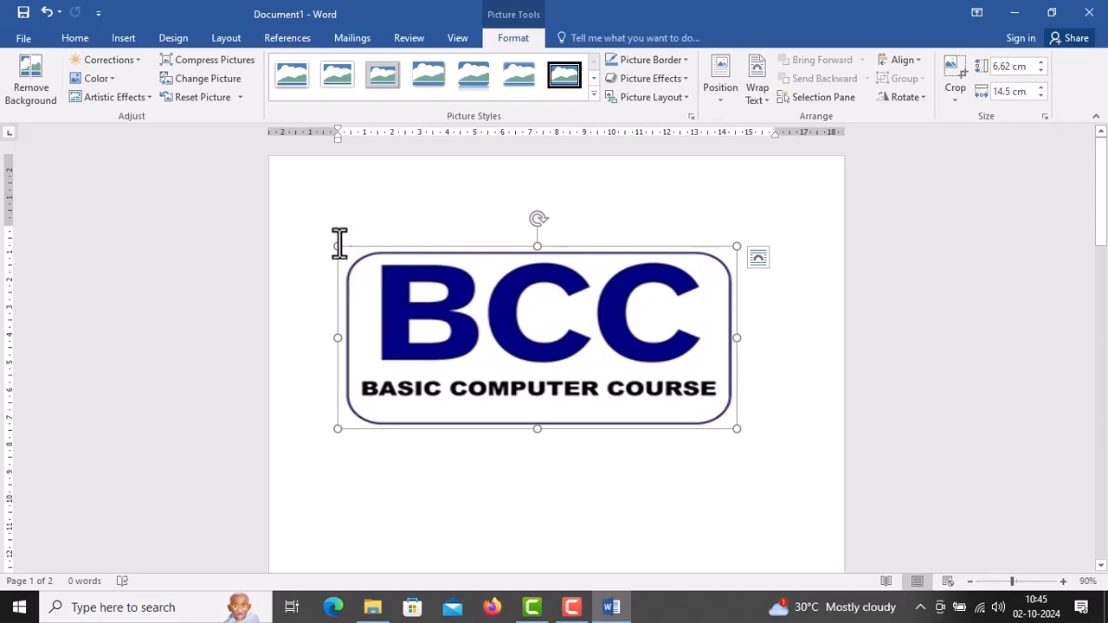
left_click_drag(333, 244, 363, 302)
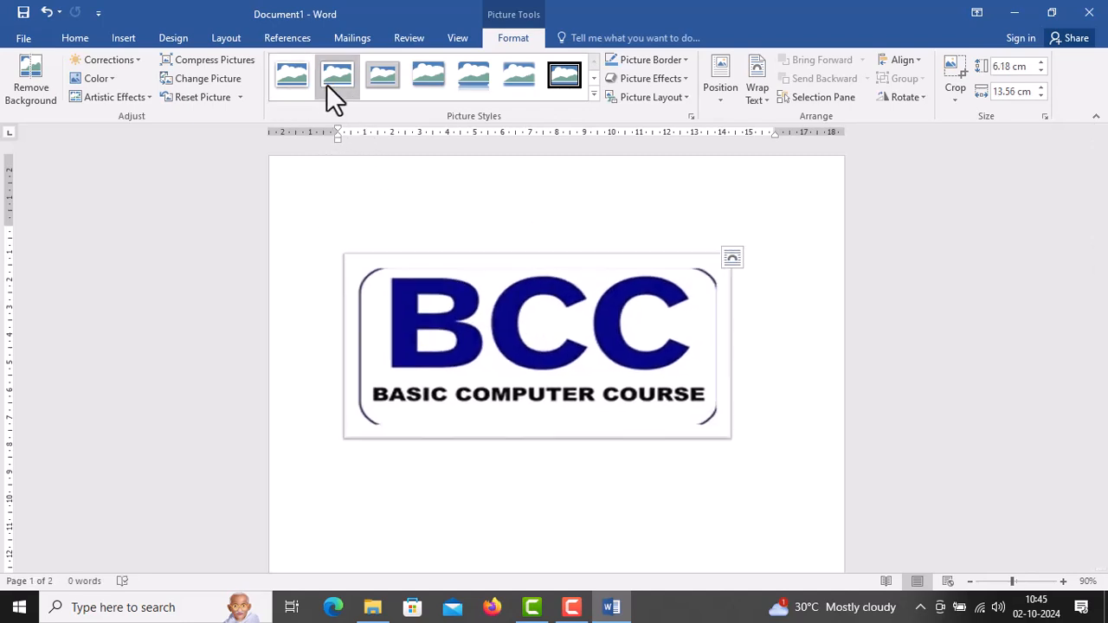
Try several picture styles on the BCC picture, including drop shadow, soft edges and a white frame with perspective shadow
left_click(424, 77)
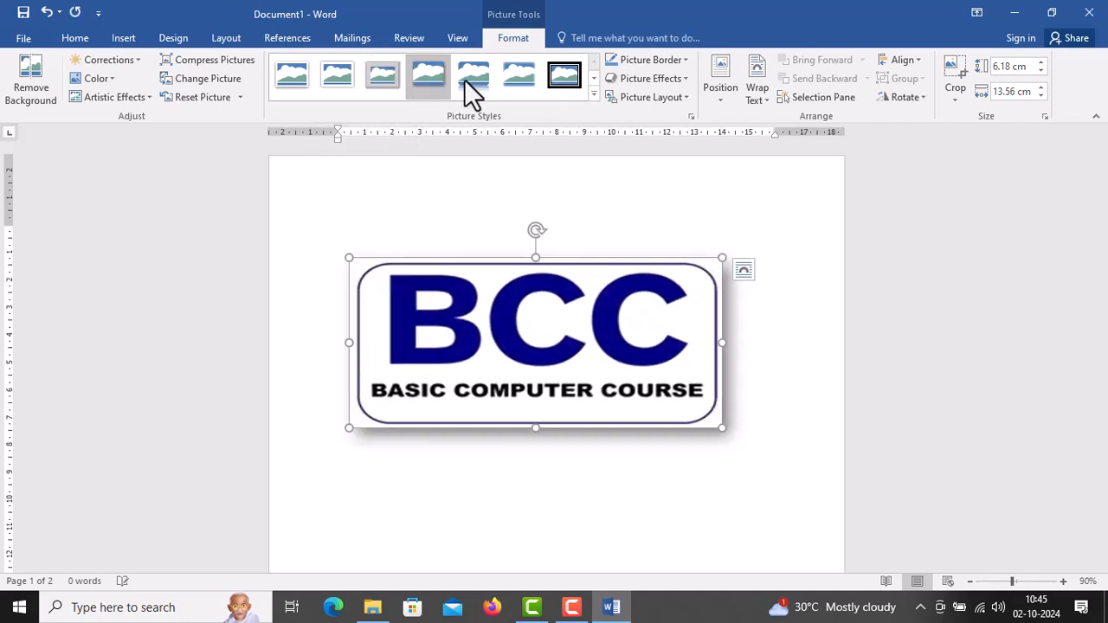
left_click(521, 77)
left_click(593, 77)
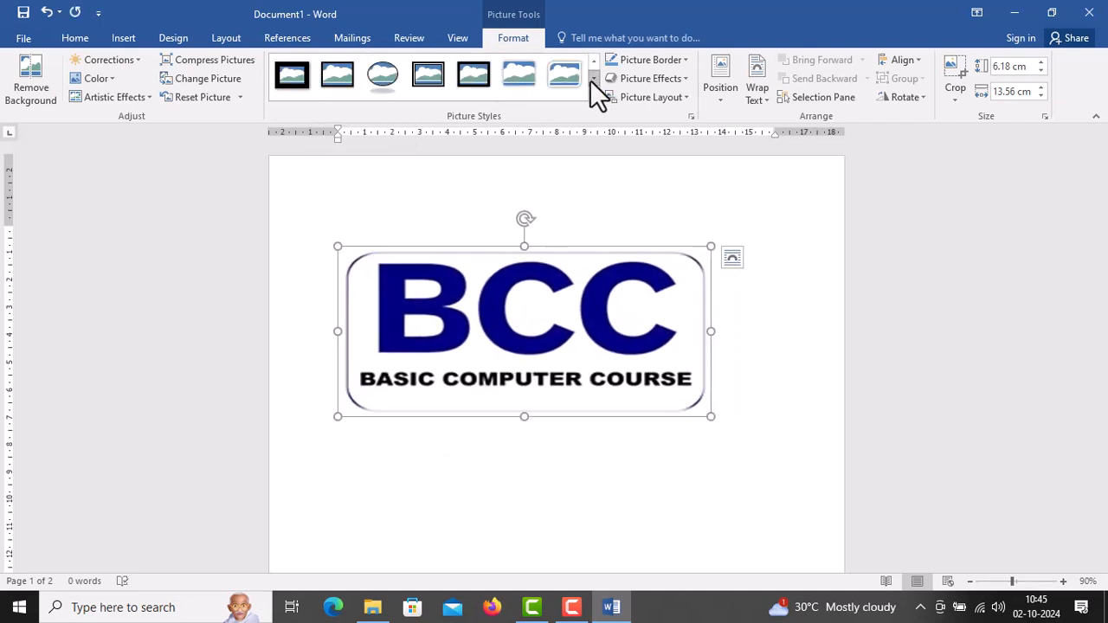
left_click(404, 82)
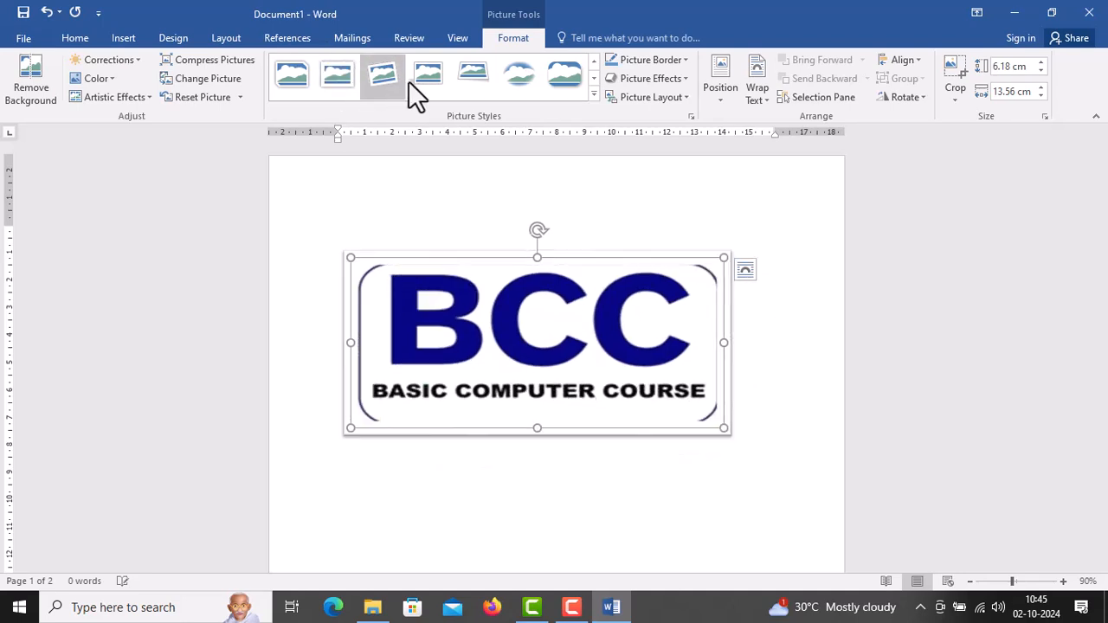
left_click(430, 83)
left_click(595, 61)
left_click(594, 58)
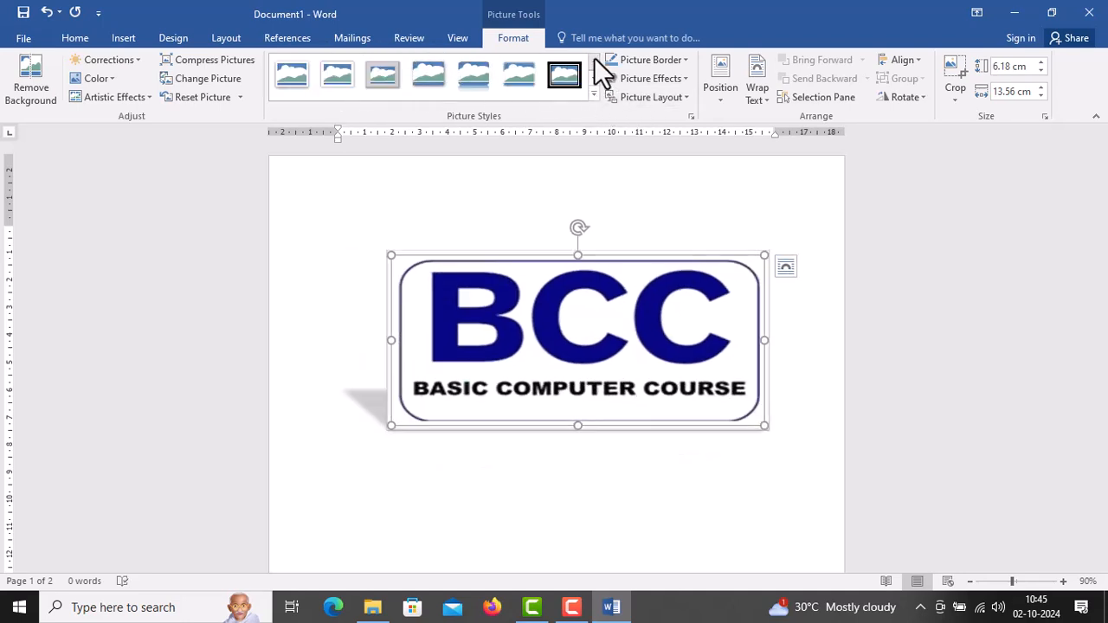
Apply the black bevelled oval style to the BCC picture and recolour its border dark orange
left_click(591, 77)
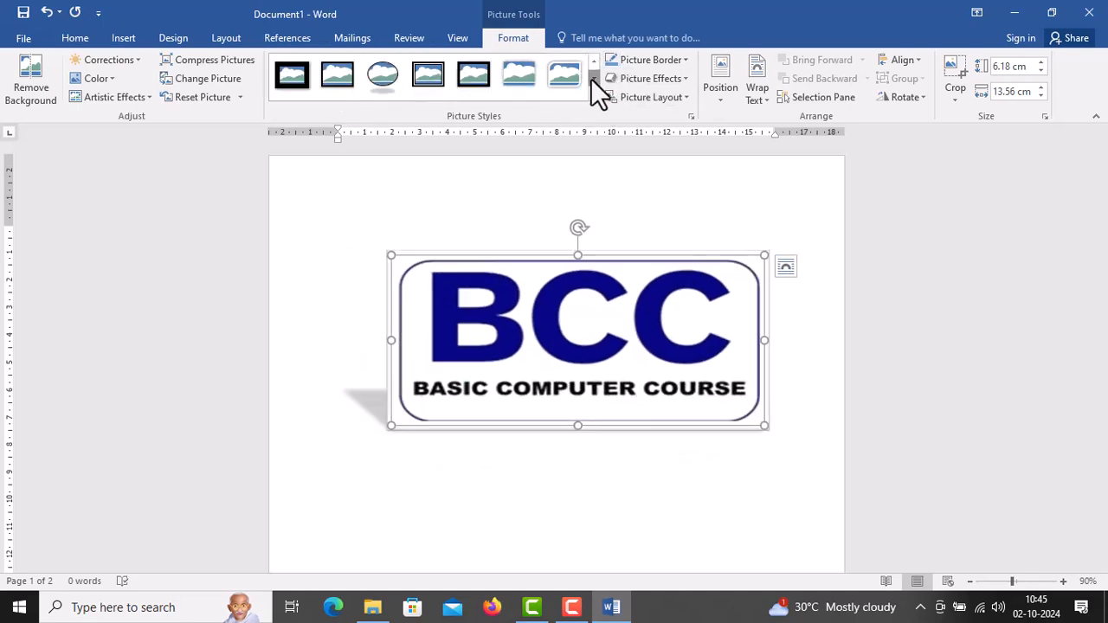
left_click(391, 84)
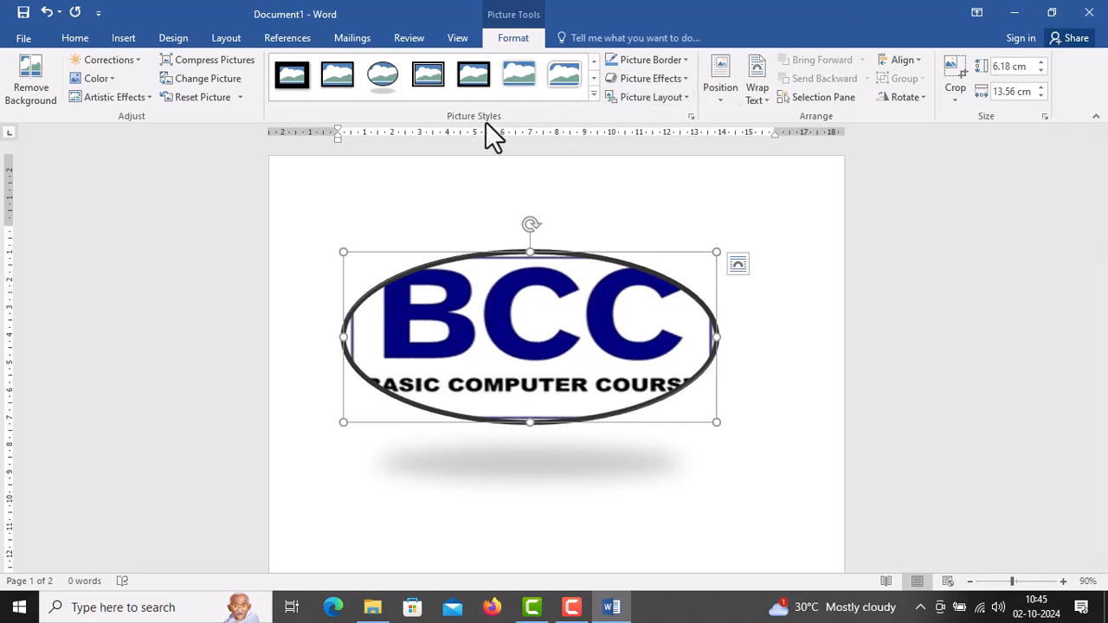
left_click(682, 60)
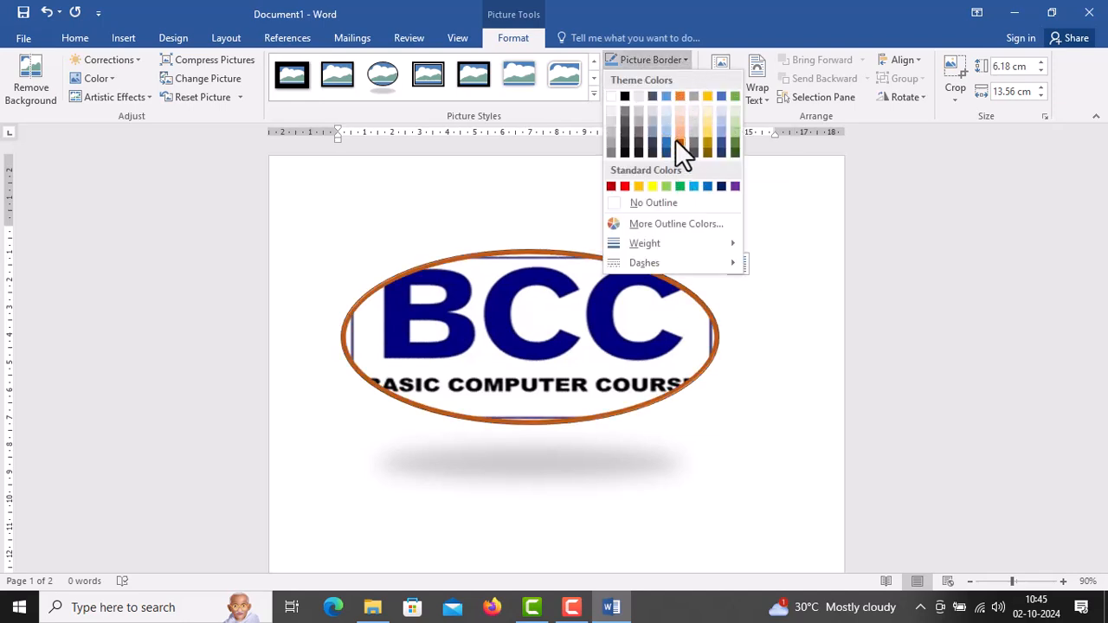
left_click(678, 142)
Add the second-row orange glow and the centre reflection variation to the oval BCC picture
left_click(660, 79)
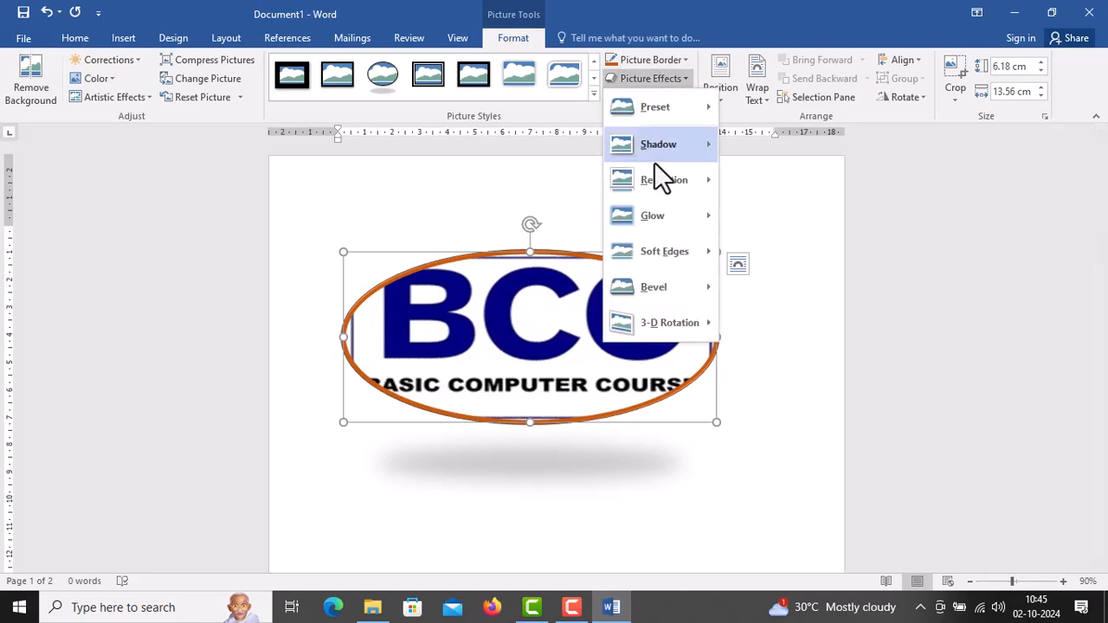
mouse_move(658, 225)
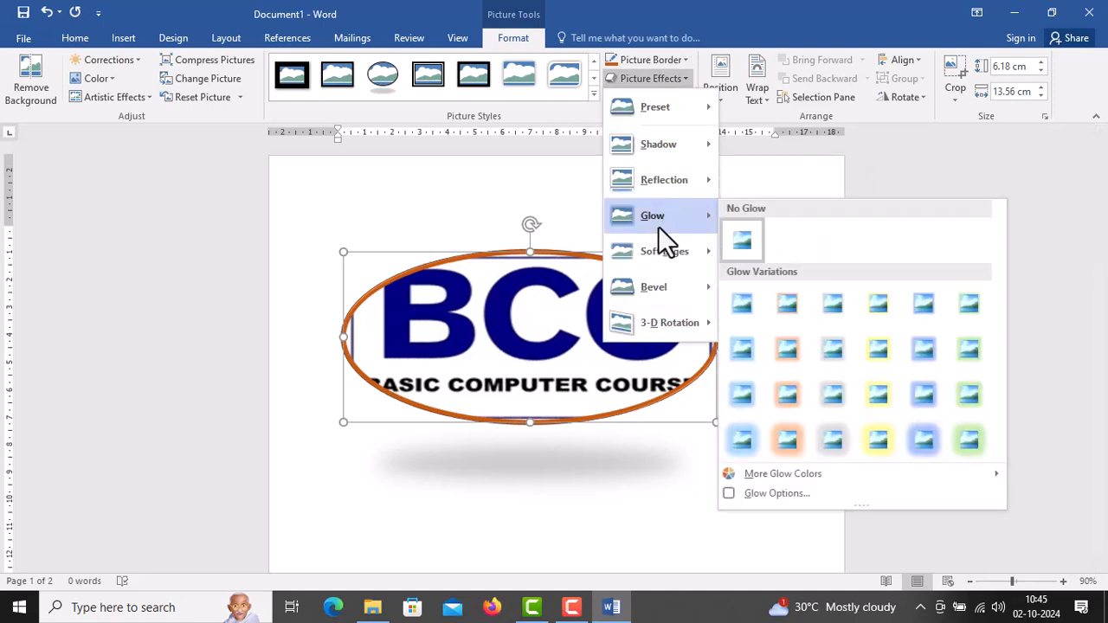
left_click(787, 348)
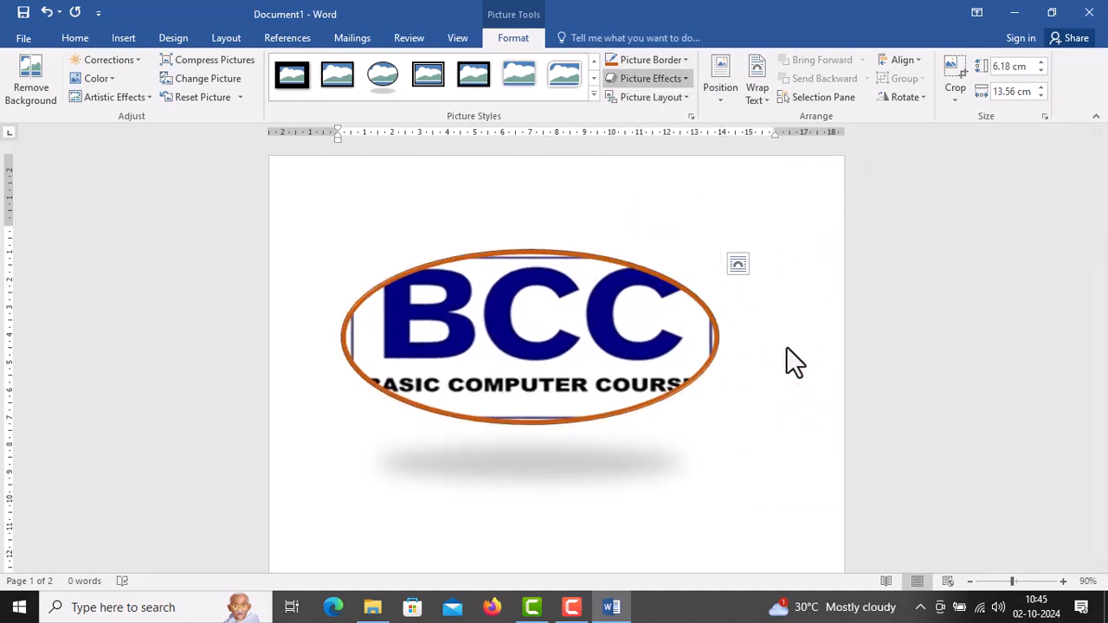
left_click(673, 81)
mouse_move(659, 189)
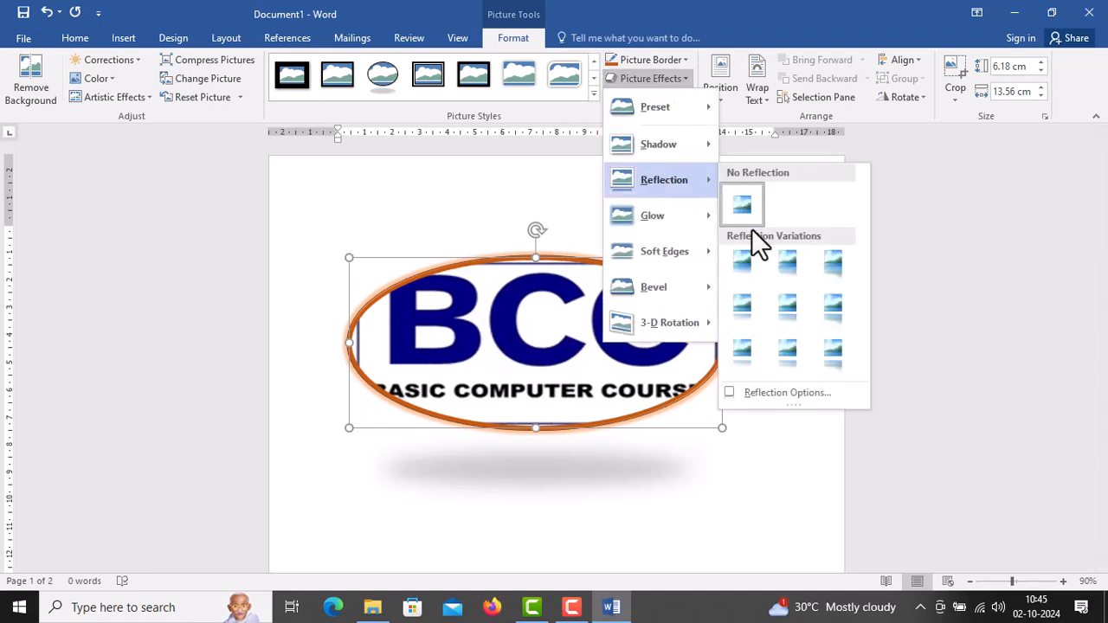
left_click(782, 309)
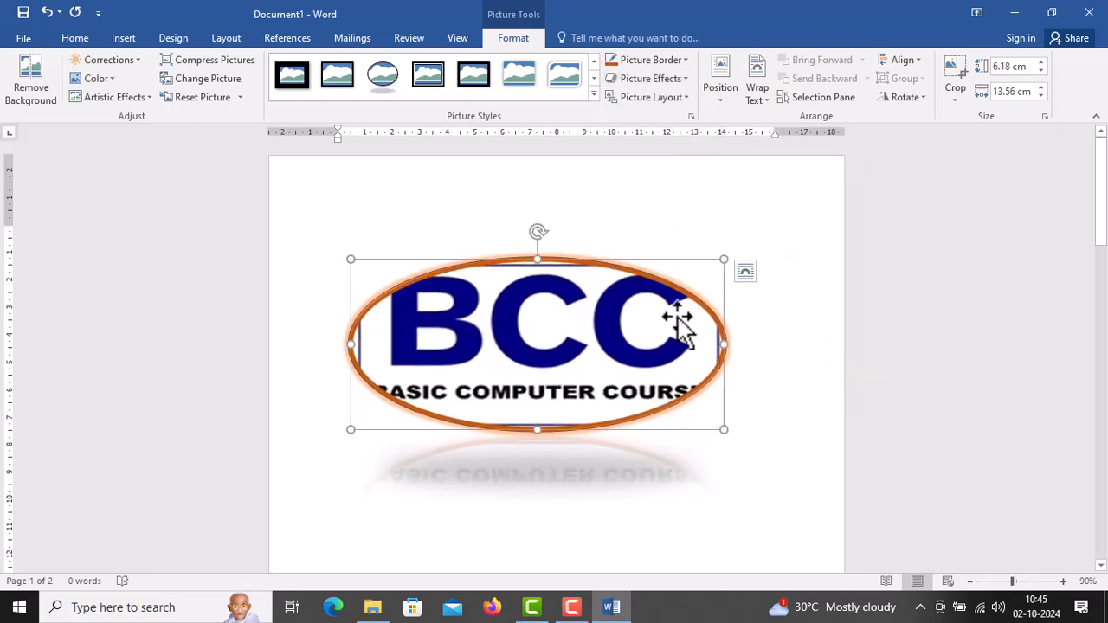
Try the first parallel 3-D rotation of the third row on the picture and open the picture layout choices
left_click(678, 79)
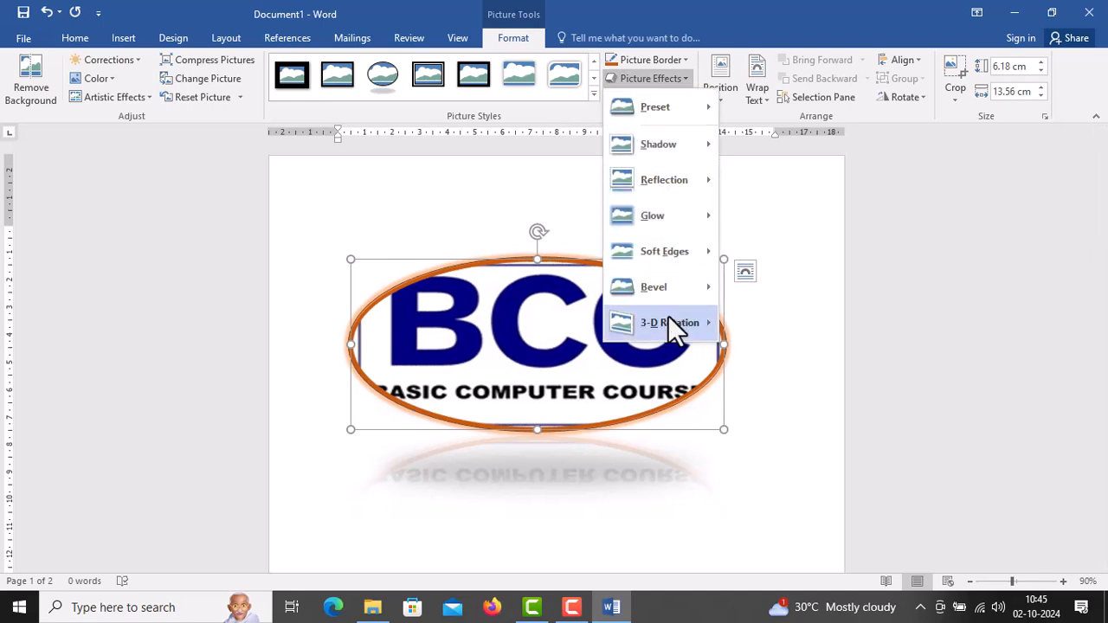
mouse_move(667, 315)
left_click(742, 322)
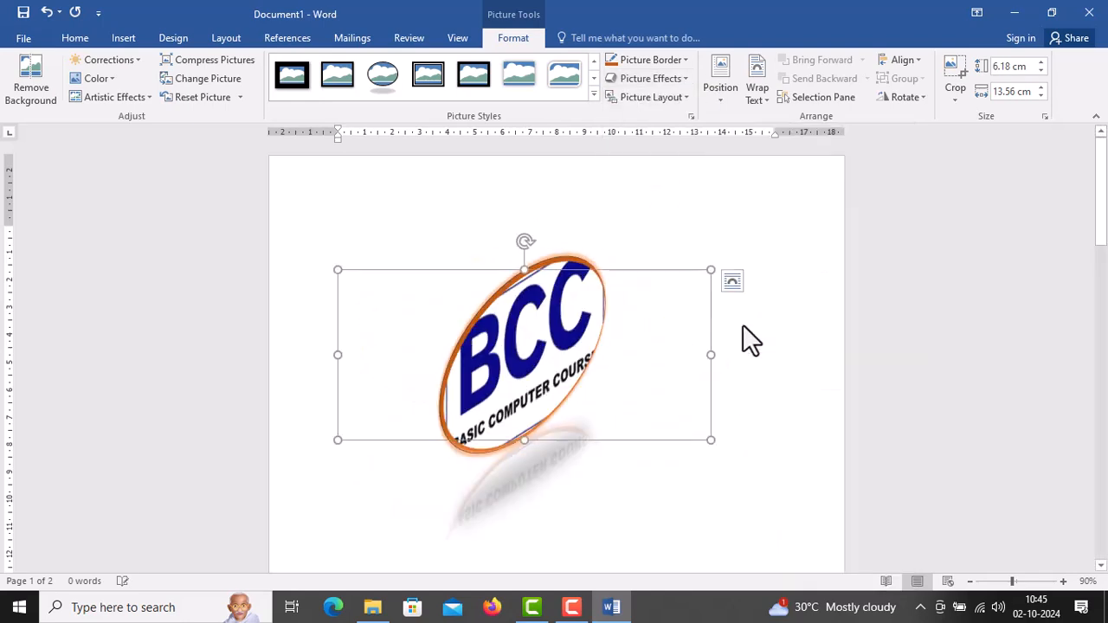
left_click(681, 98)
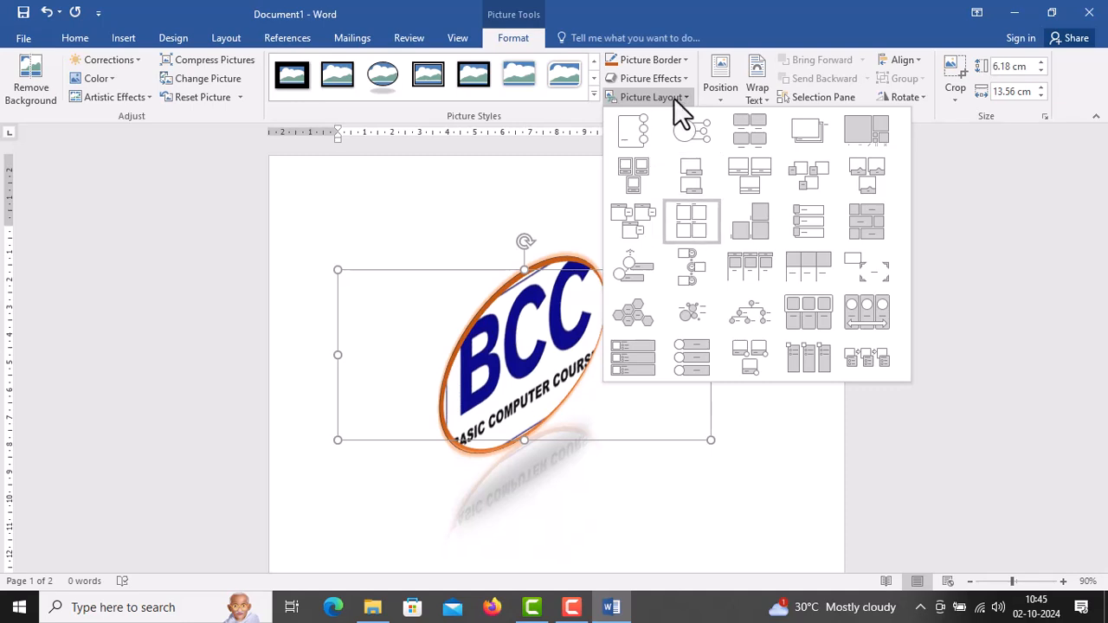
Set the picture's 3-D rotation to the fourth parallel preset in the first row
left_click(683, 78)
mouse_move(658, 149)
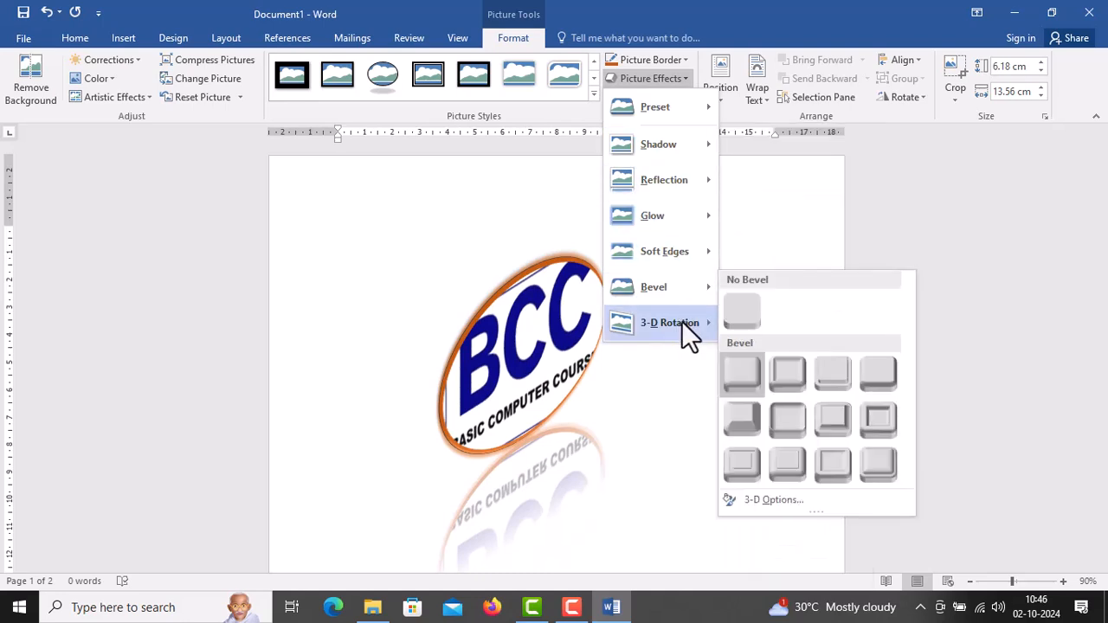
mouse_move(681, 320)
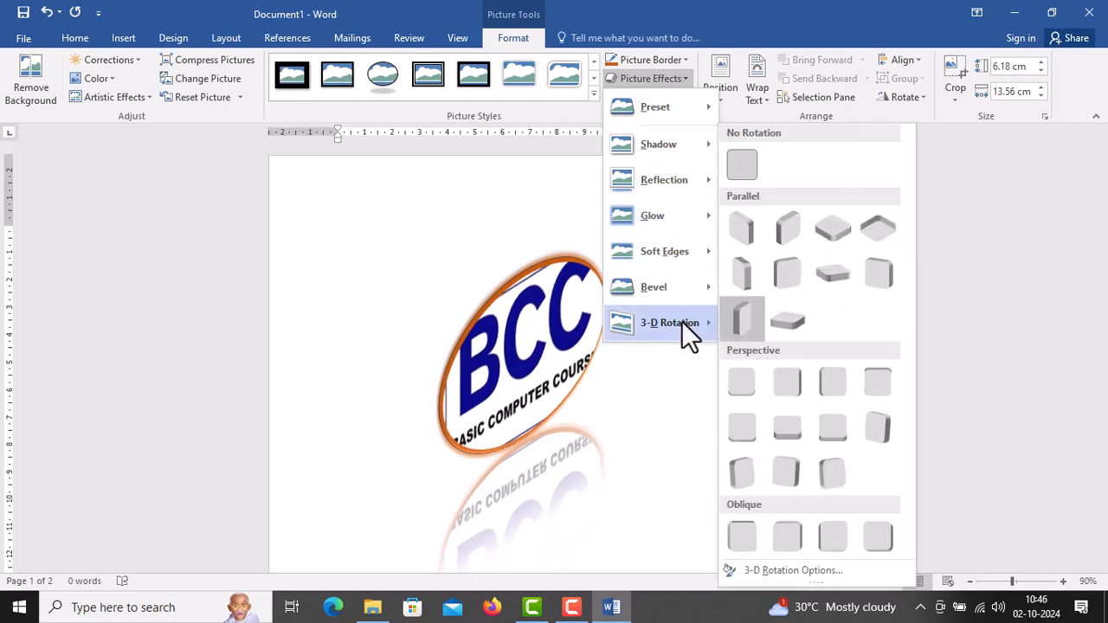
left_click(883, 241)
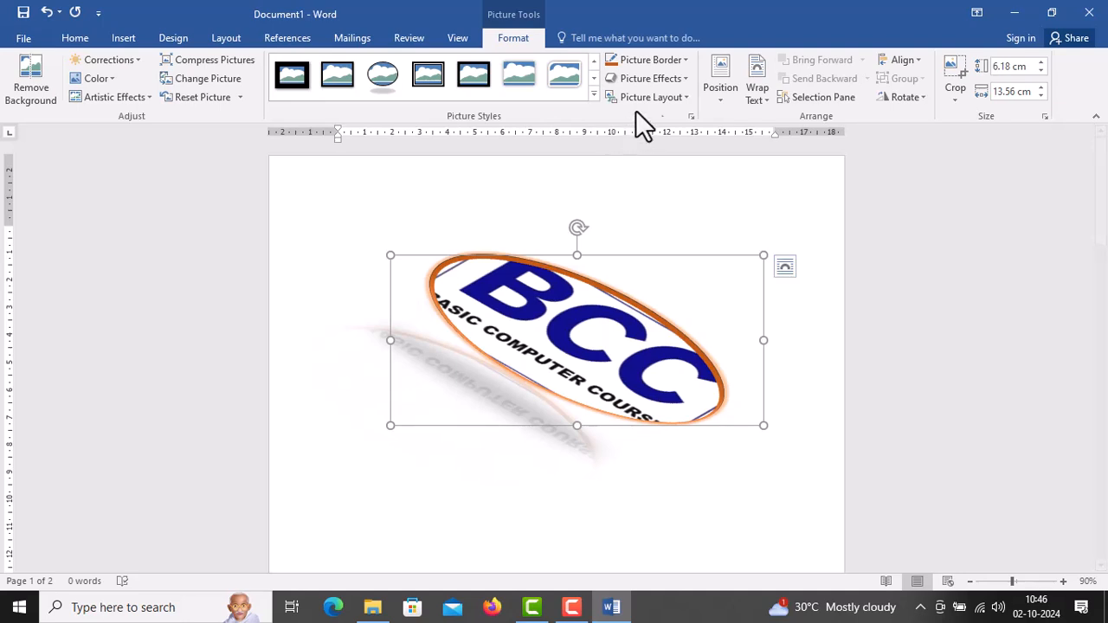
Look through the glow and soft edge options and choose the first bevel preset for the picture
left_click(659, 84)
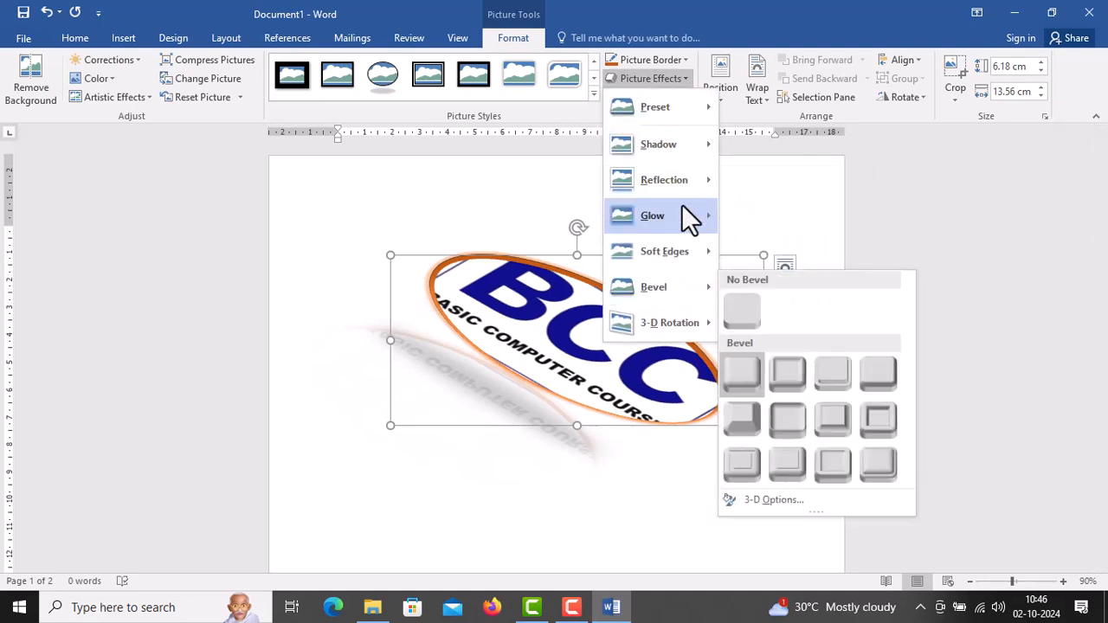
mouse_move(689, 201)
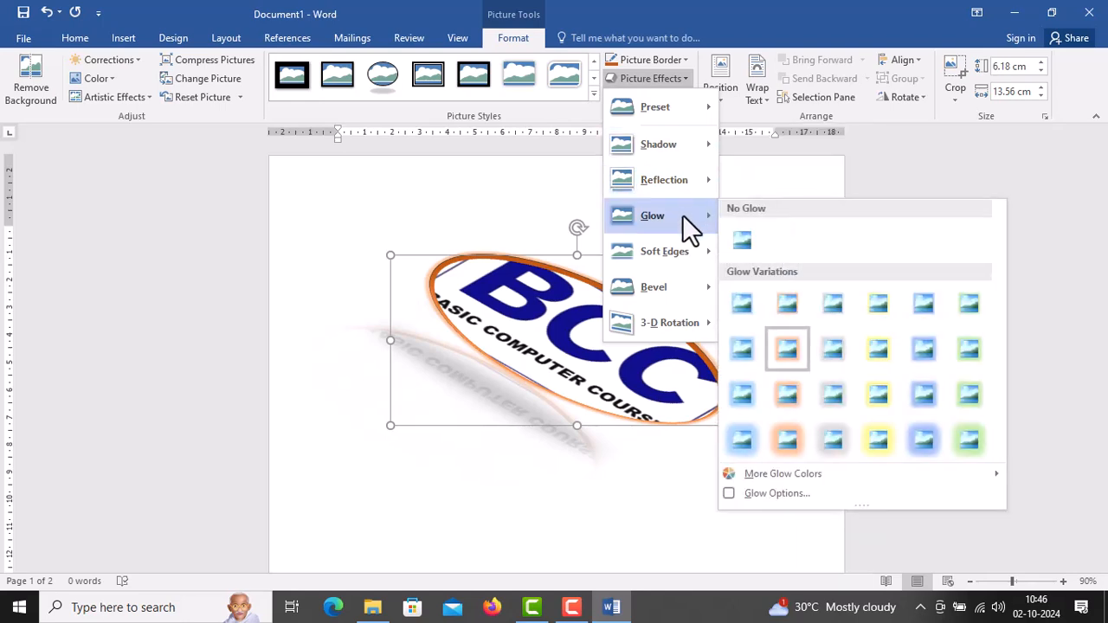
mouse_move(669, 257)
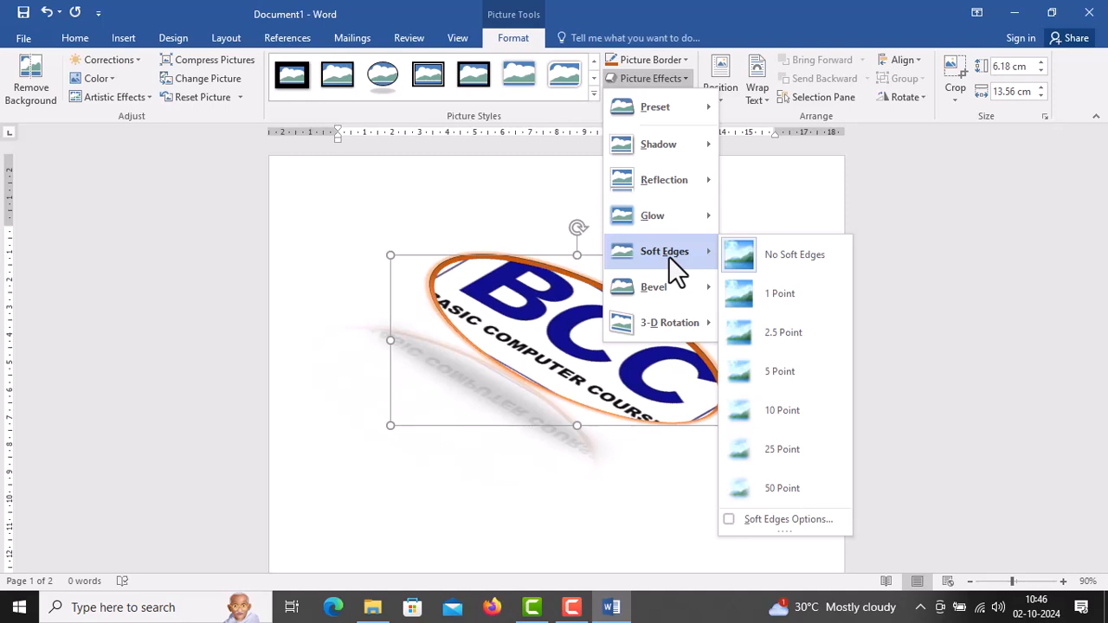
mouse_move(663, 291)
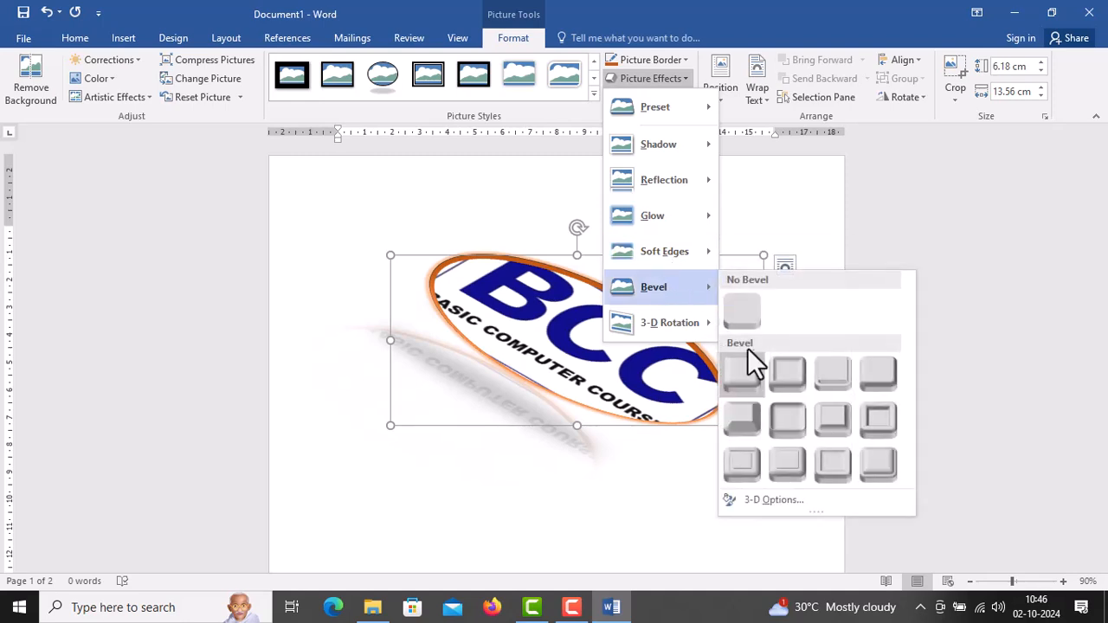
left_click(759, 371)
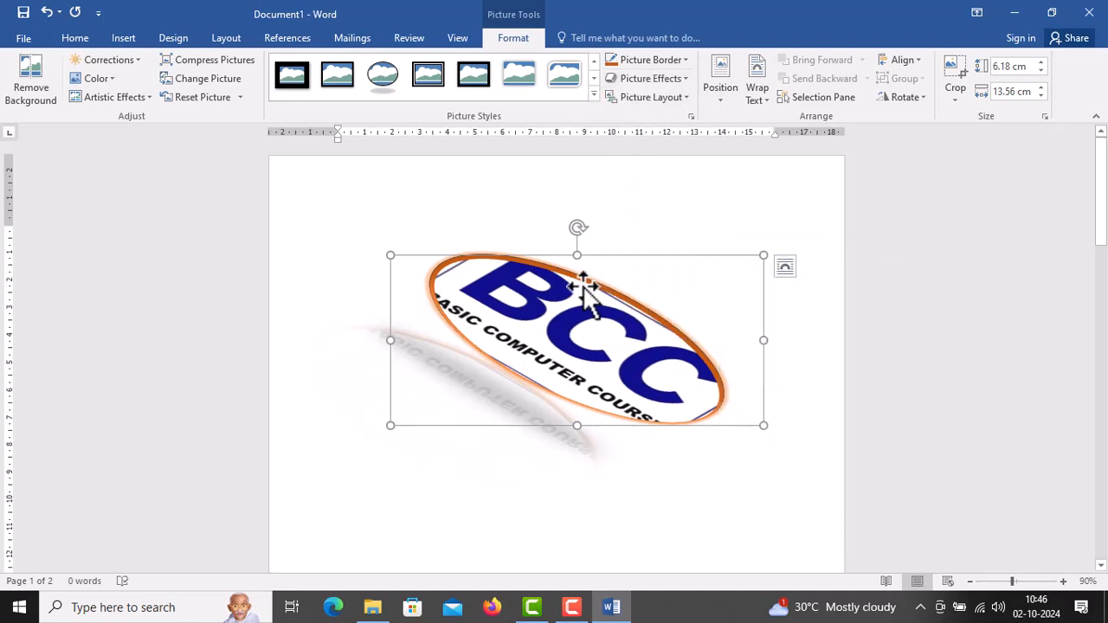
Remove the bevel effect from the BCC picture
left_click(666, 82)
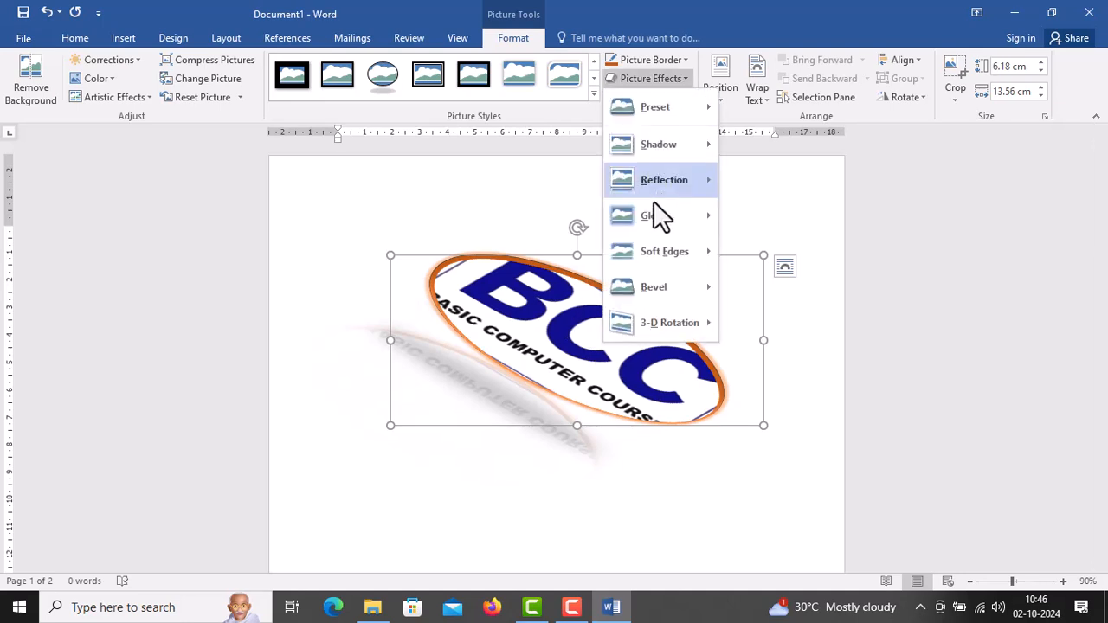
mouse_move(641, 299)
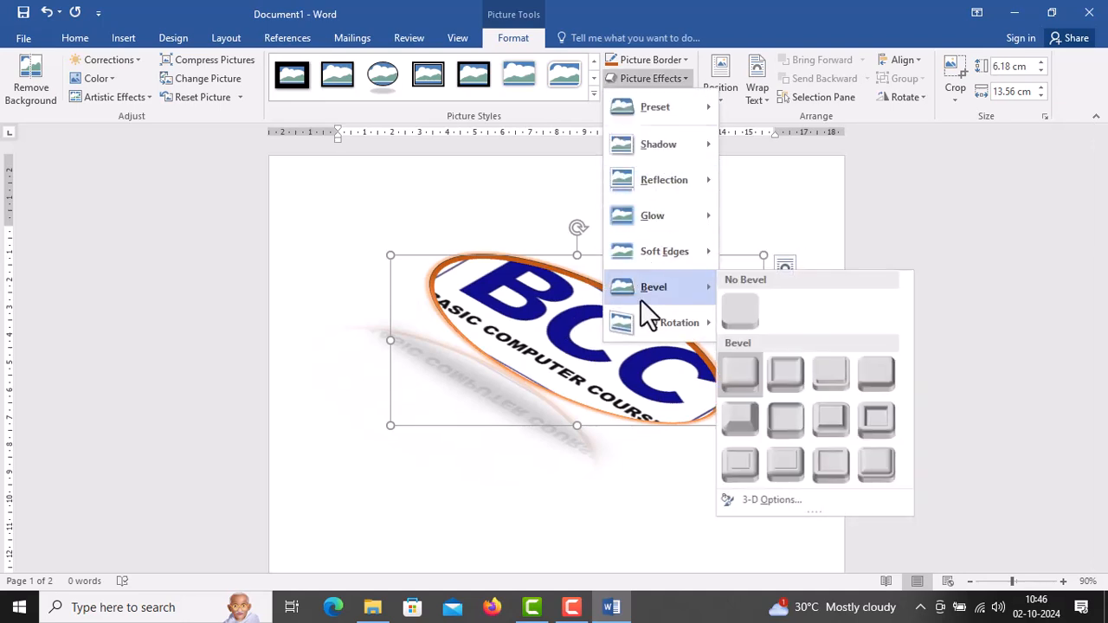
left_click(752, 324)
Try the third bevel preset of the first row on the BCC picture
left_click(670, 102)
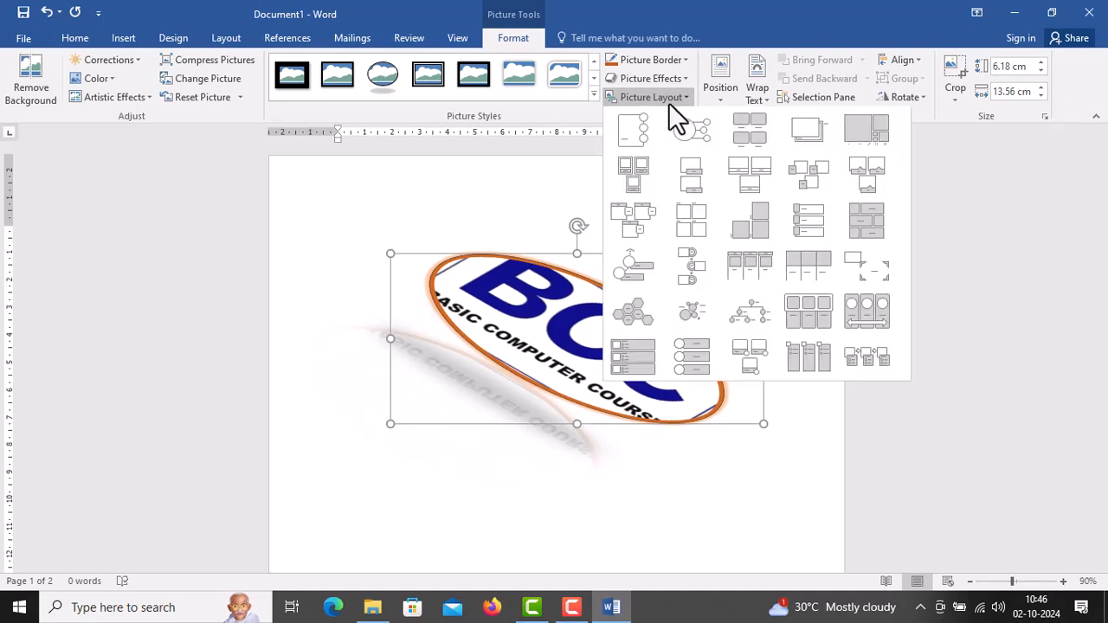
left_click(670, 79)
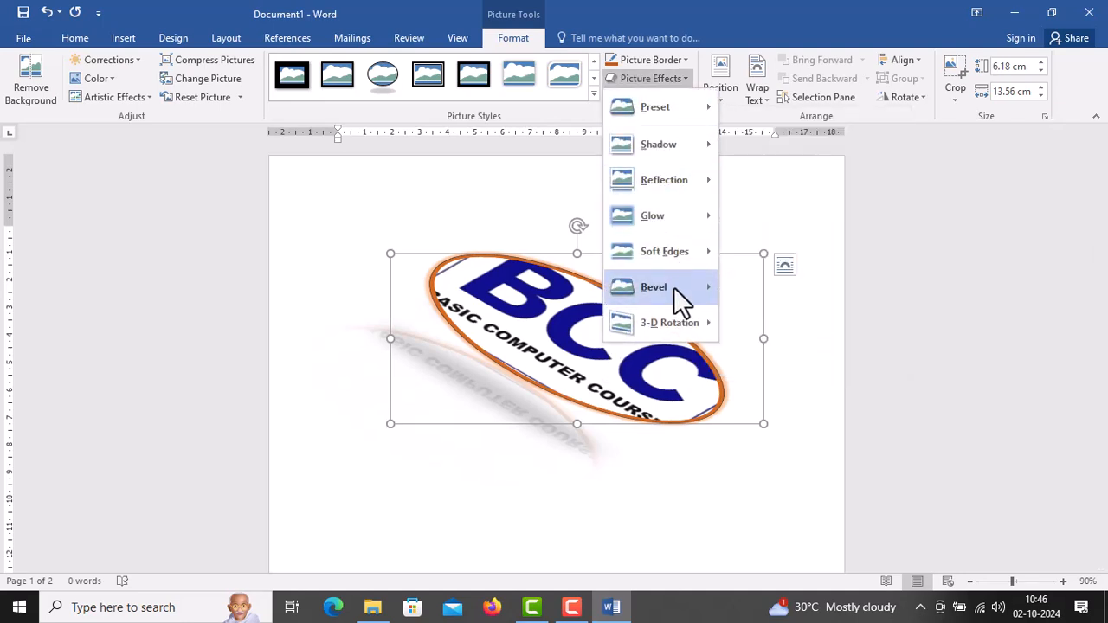
mouse_move(693, 294)
left_click(836, 368)
left_click(571, 338)
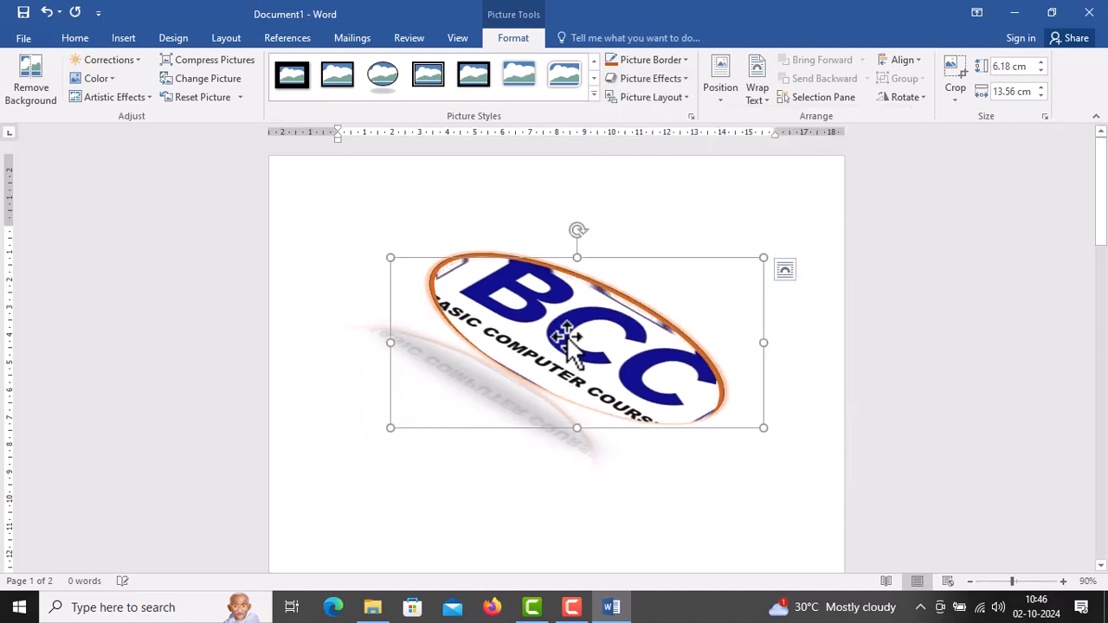
Set the BCC picture's preset effect to No Presets
left_click(665, 80)
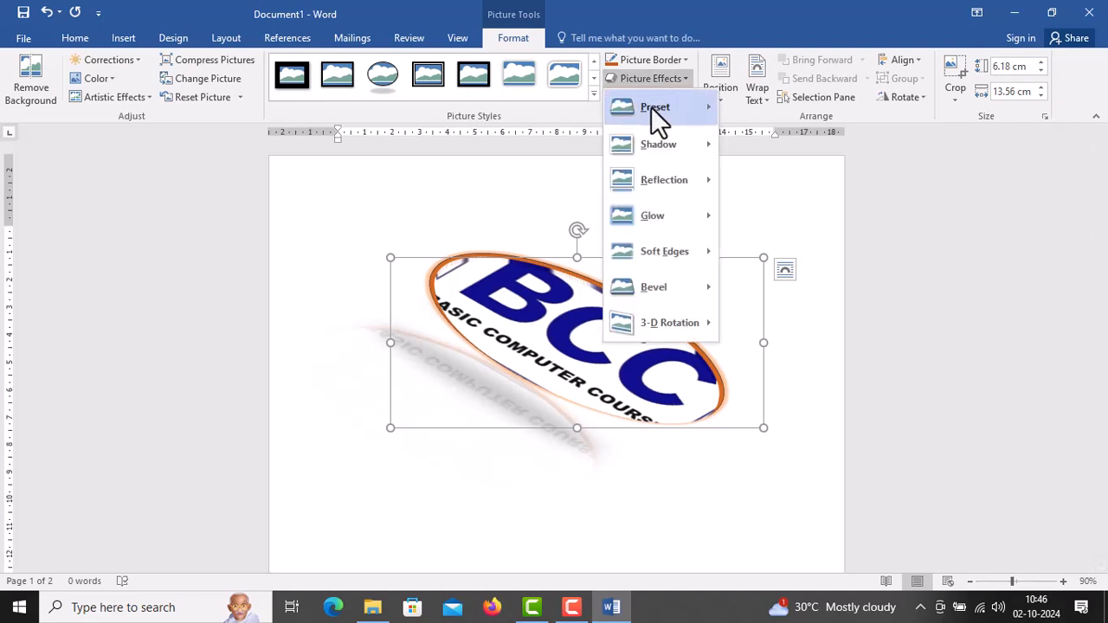
mouse_move(651, 106)
left_click(743, 138)
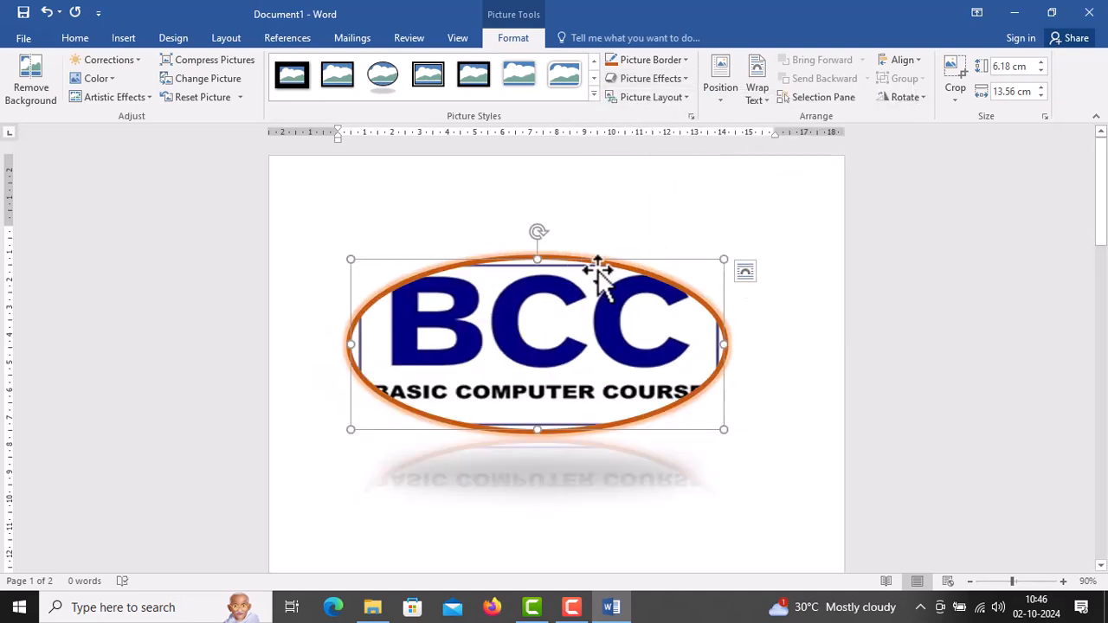
Apply the third bevel preset of the second row to the BCC picture
left_click(683, 102)
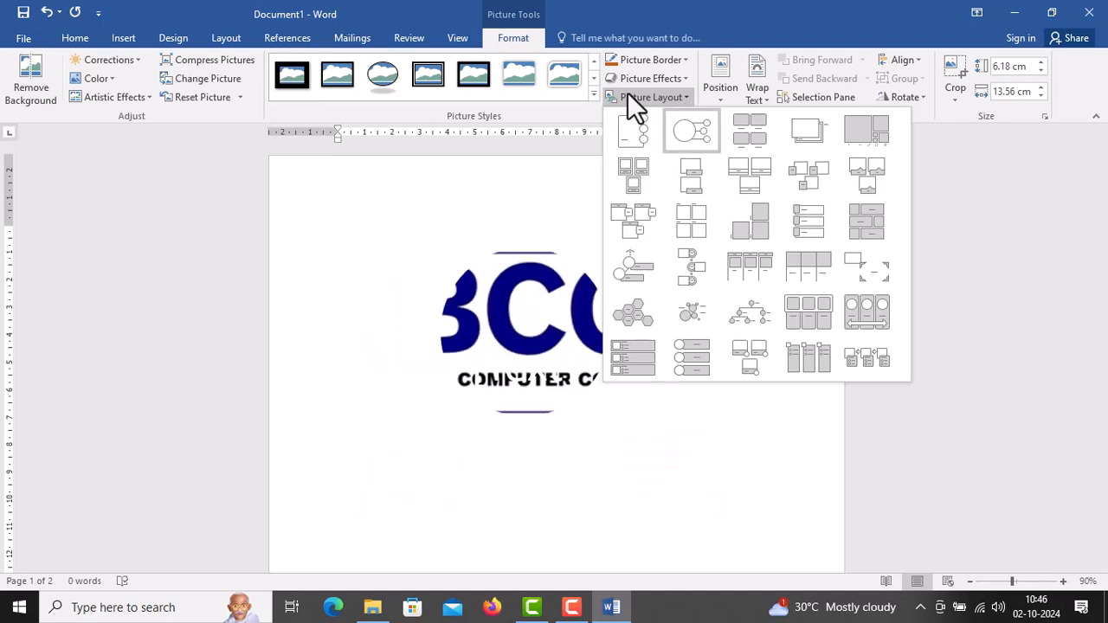
left_click(661, 79)
mouse_move(677, 297)
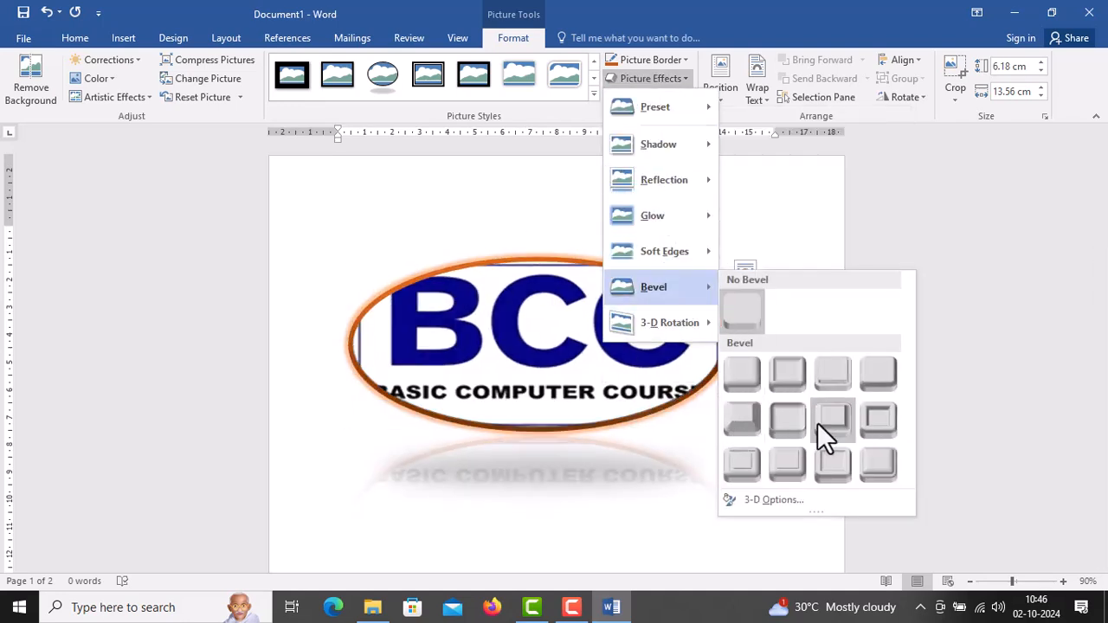
left_click(841, 428)
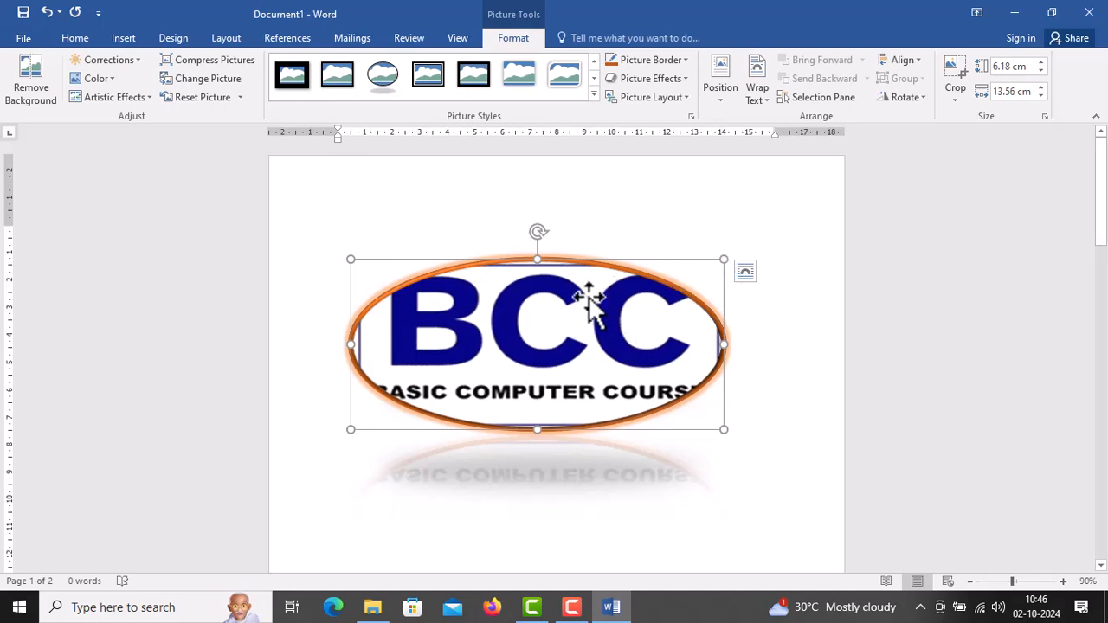
Delete the BCC picture and draw a rectangle about 9.5 cm wide and 4.3 cm high near the page's centre
key("Delete")
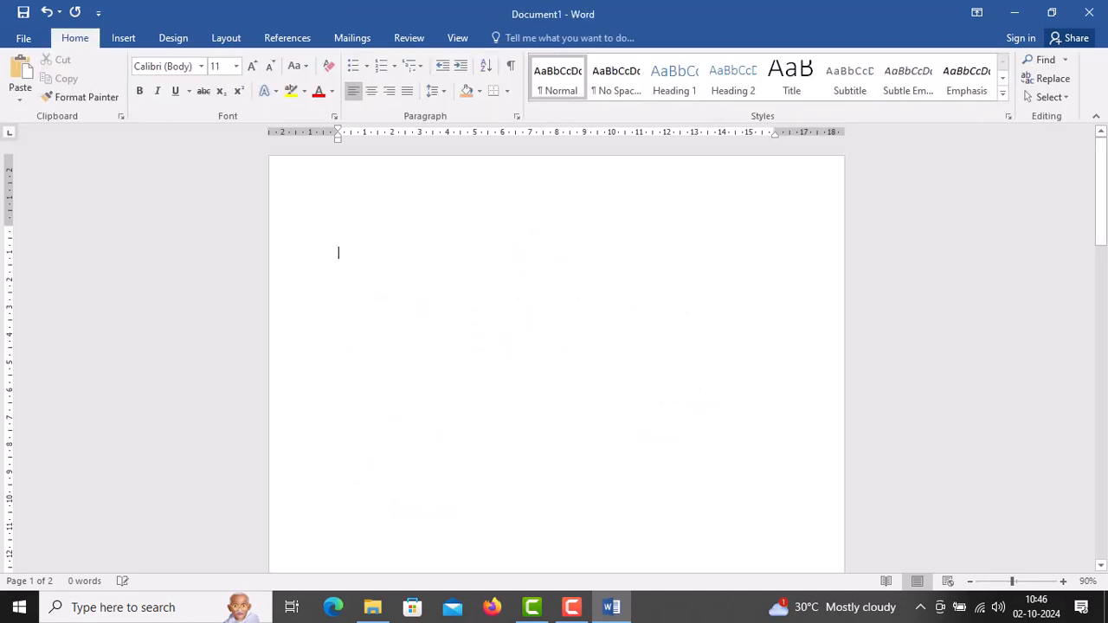
left_click(125, 39)
left_click(225, 84)
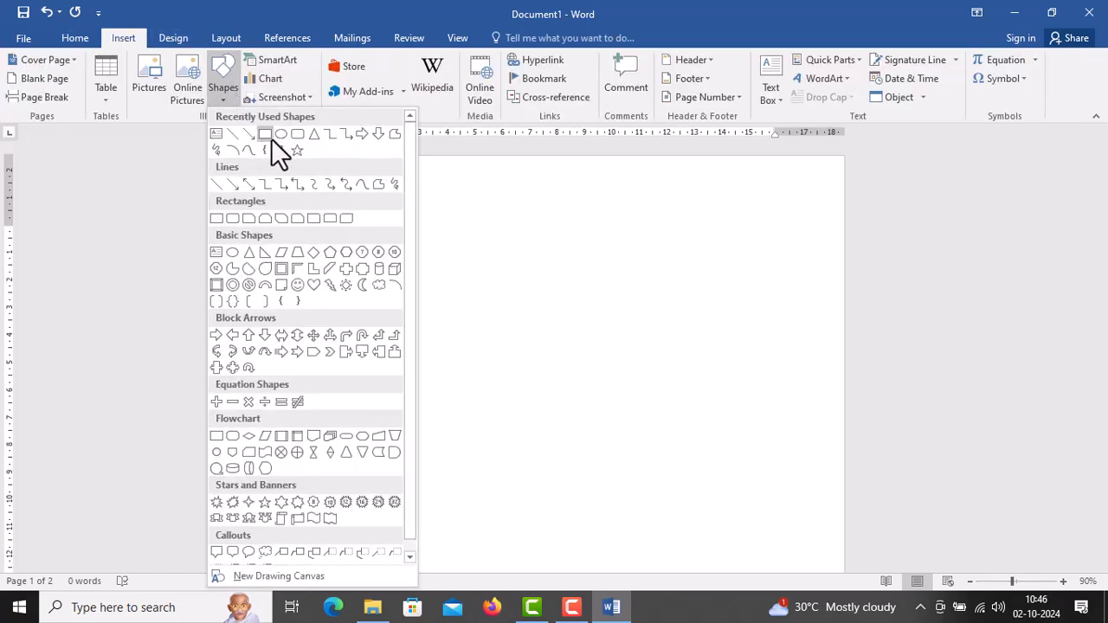
left_click(265, 134)
left_click_drag(404, 310, 665, 429)
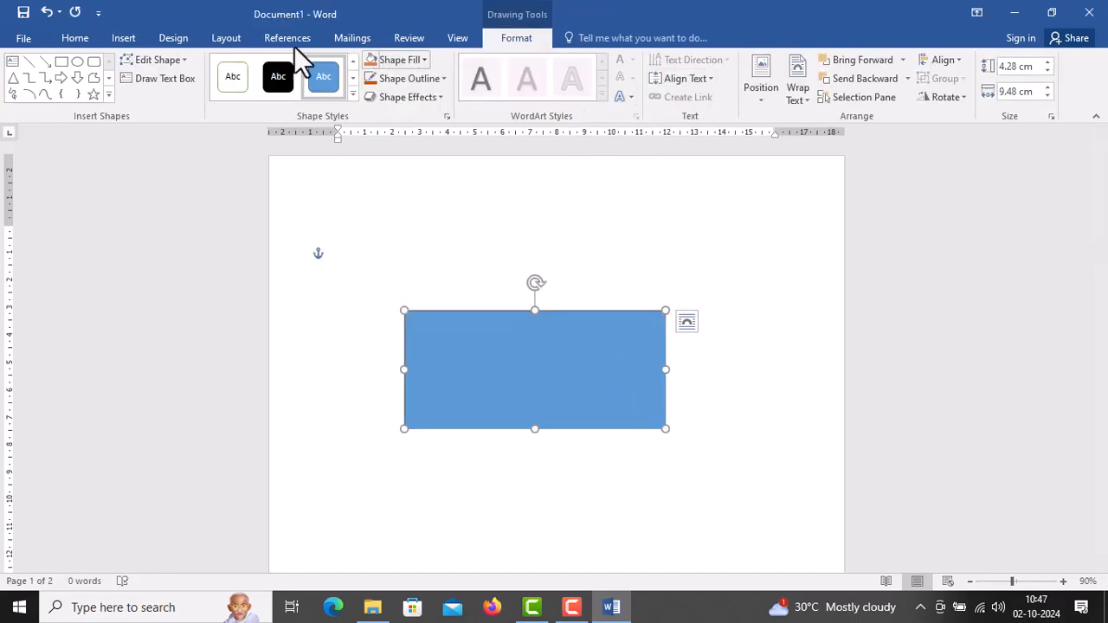
left_click(189, 40)
left_click(123, 39)
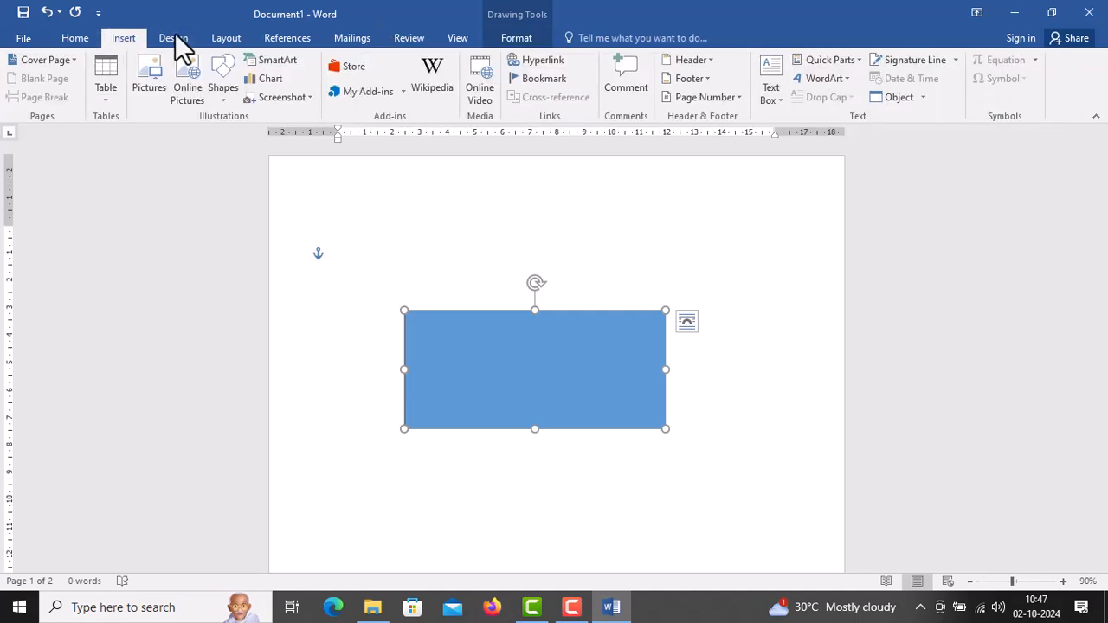
right_click(506, 365)
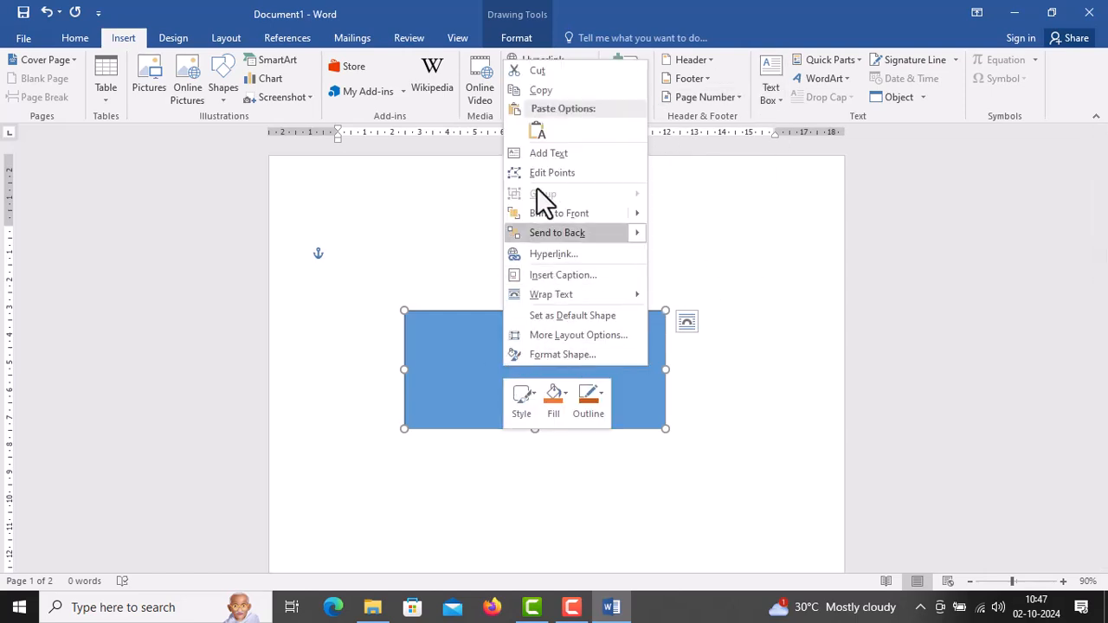
left_click(454, 372)
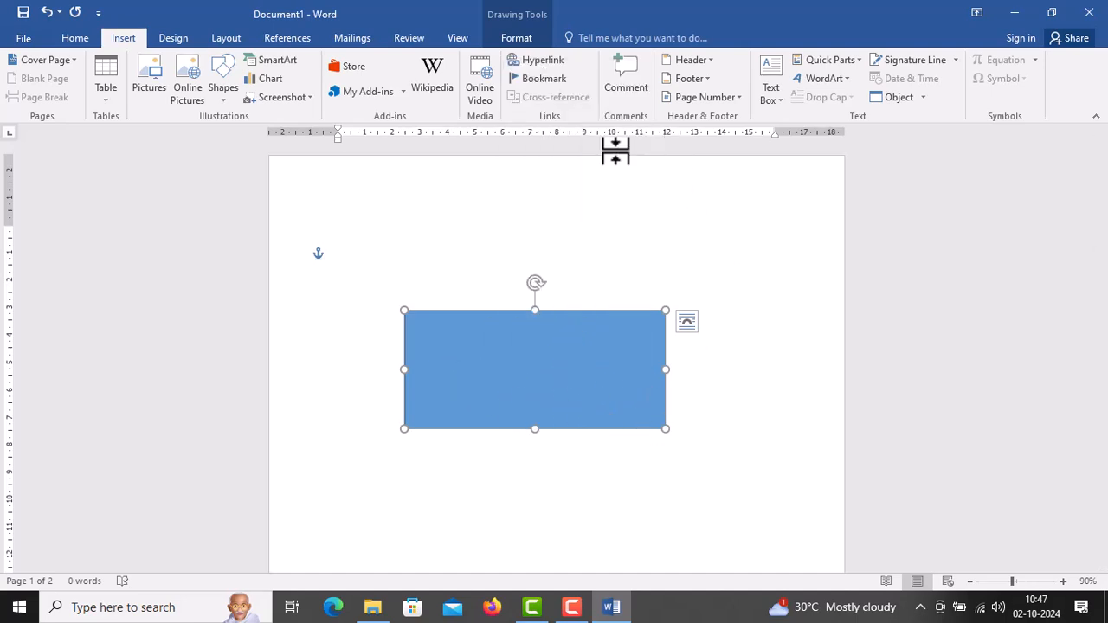
left_click(226, 99)
left_click(226, 99)
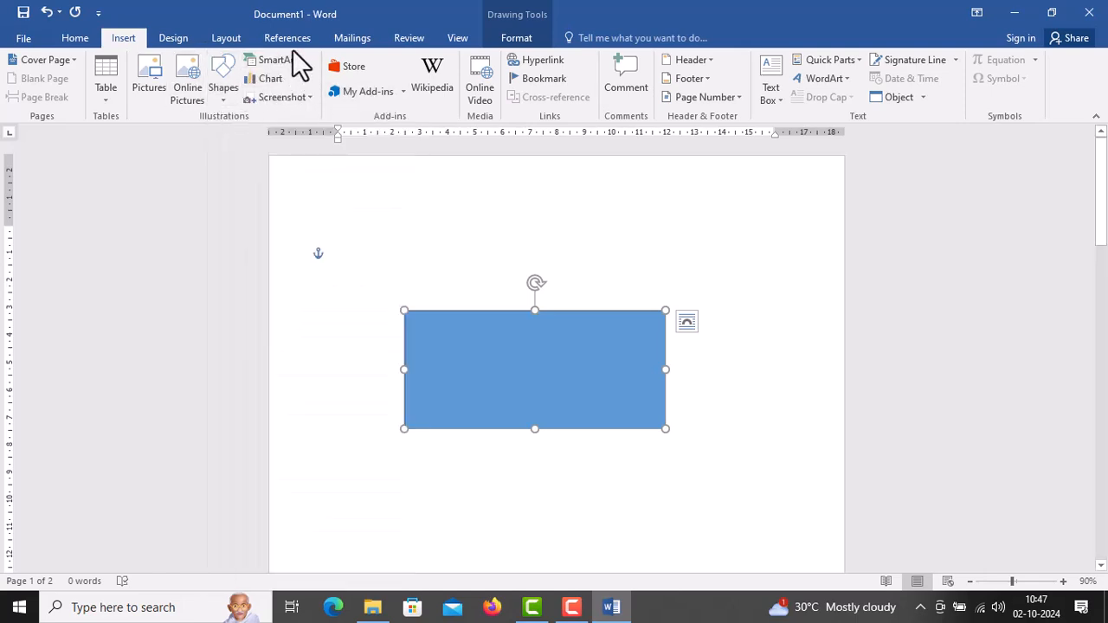
Try the first bevel preset of the first row on the rectangle
left_click(511, 38)
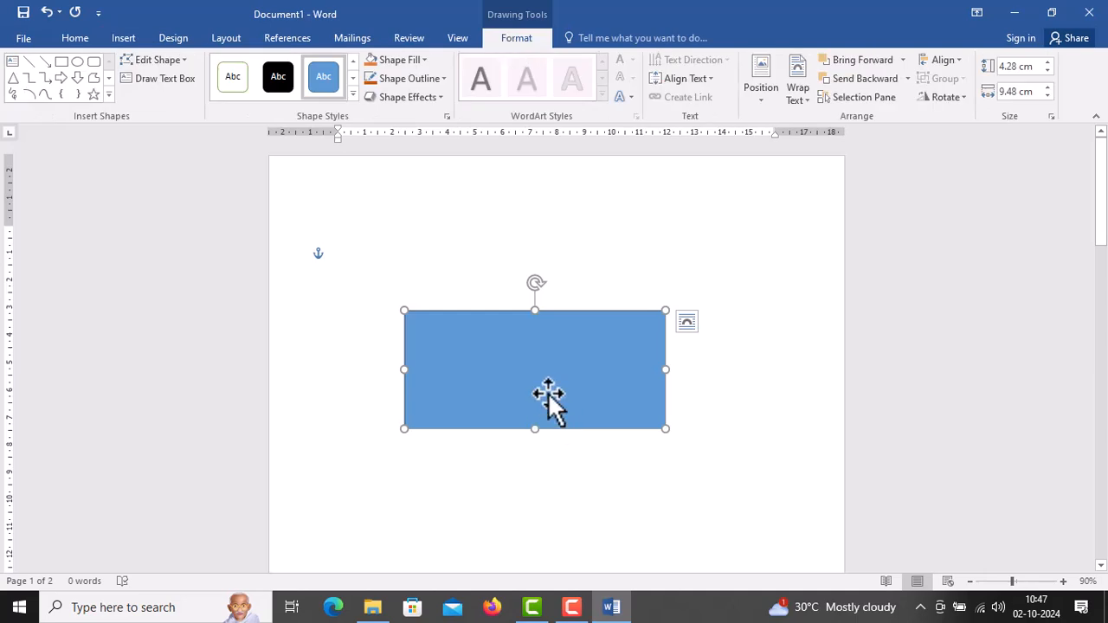
left_click(389, 76)
left_click(389, 77)
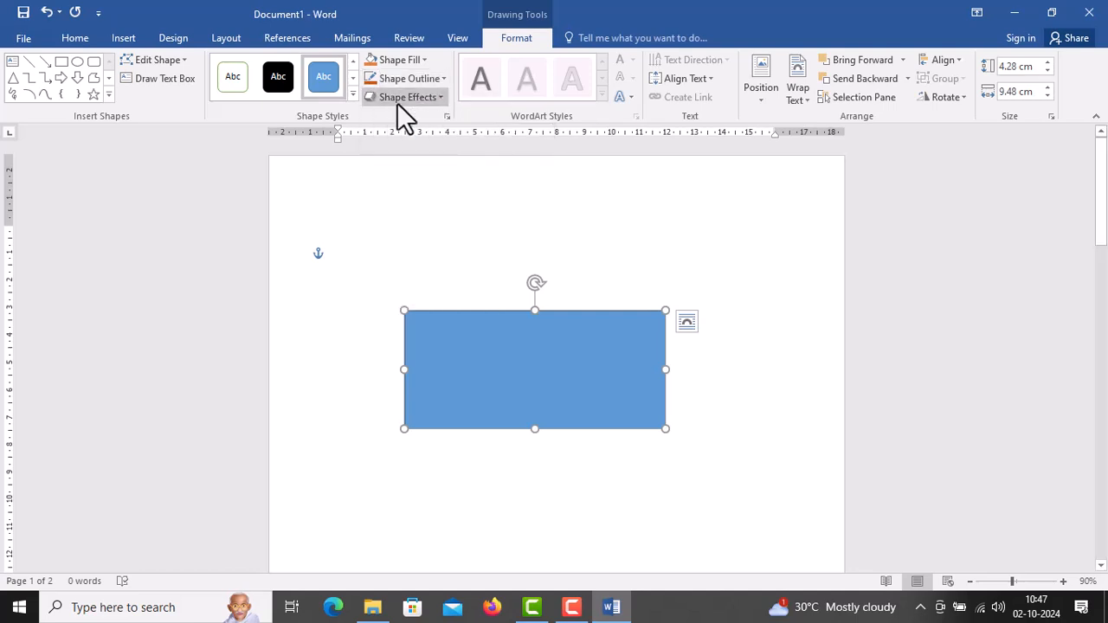
left_click(397, 100)
mouse_move(425, 311)
left_click(504, 397)
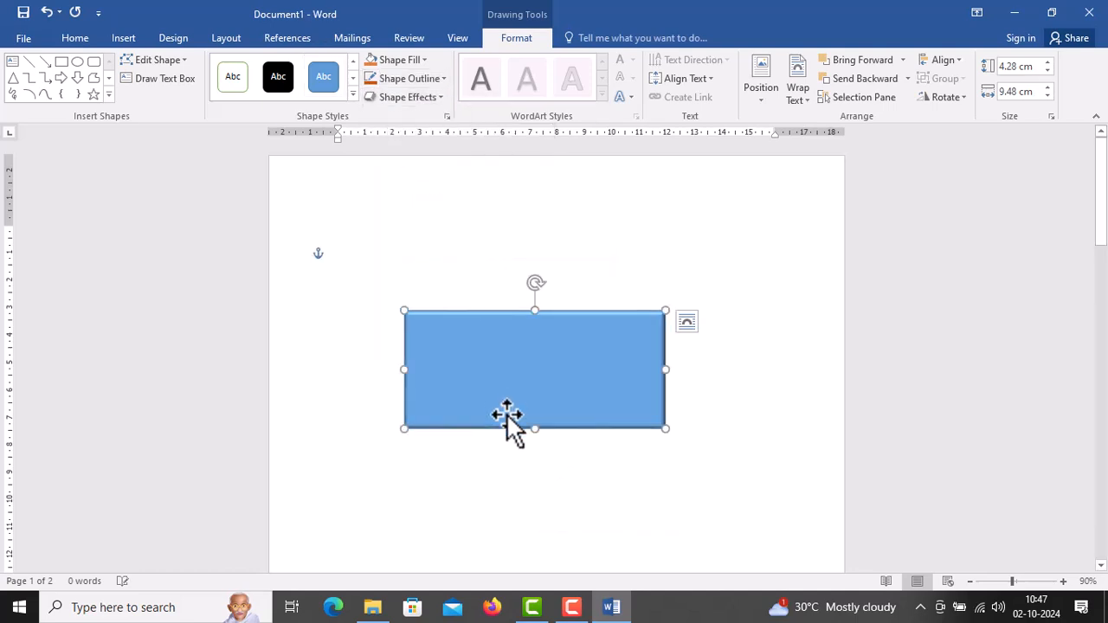
Change the rectangle's bevel to the third preset of the third row
left_click(397, 102)
mouse_move(441, 313)
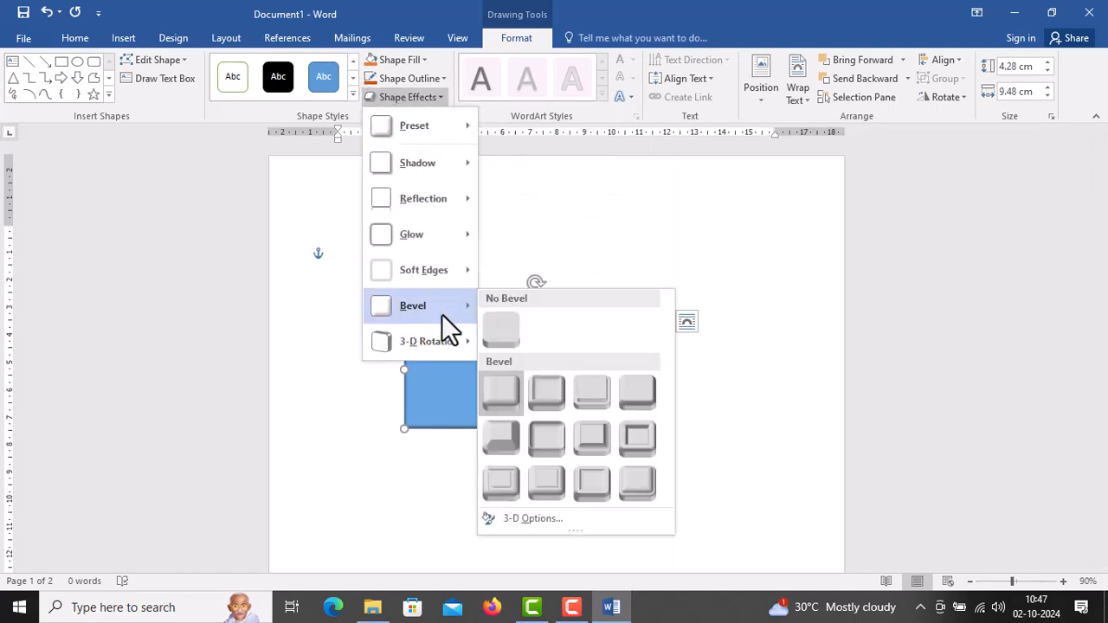
left_click(585, 490)
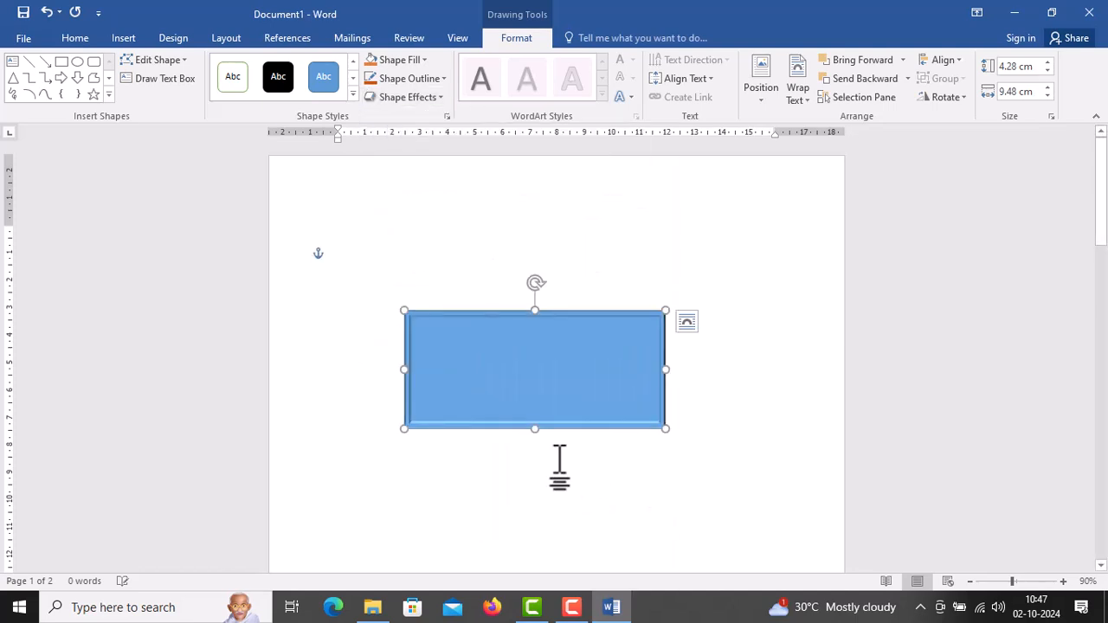
Set the rectangle's 3-D rotation to the first perspective preset of the third row
left_click(379, 97)
mouse_move(414, 318)
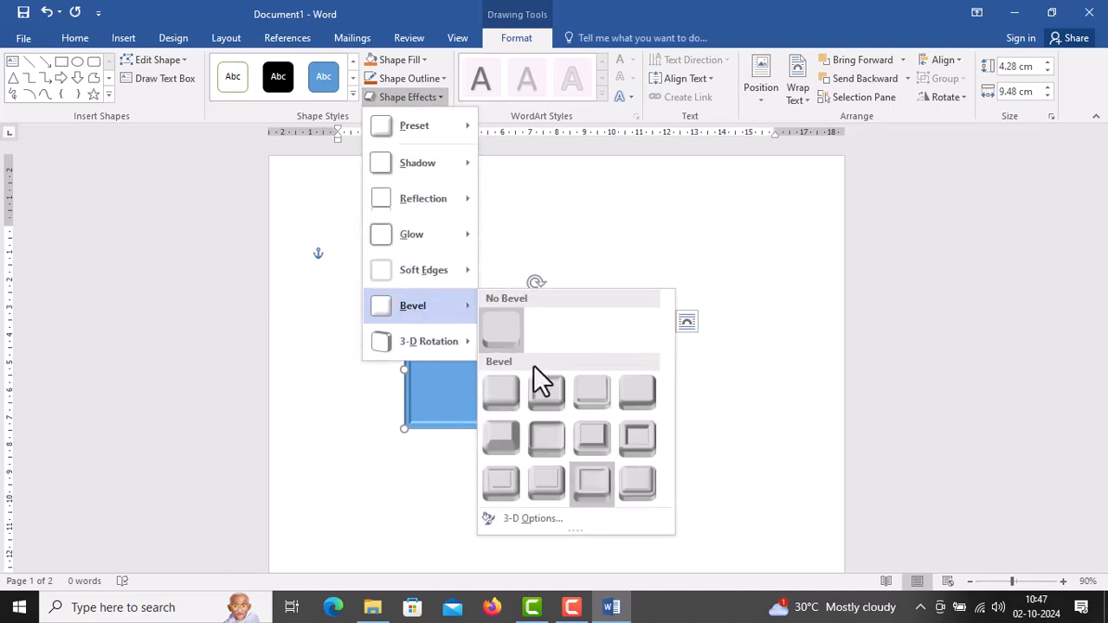
mouse_move(433, 335)
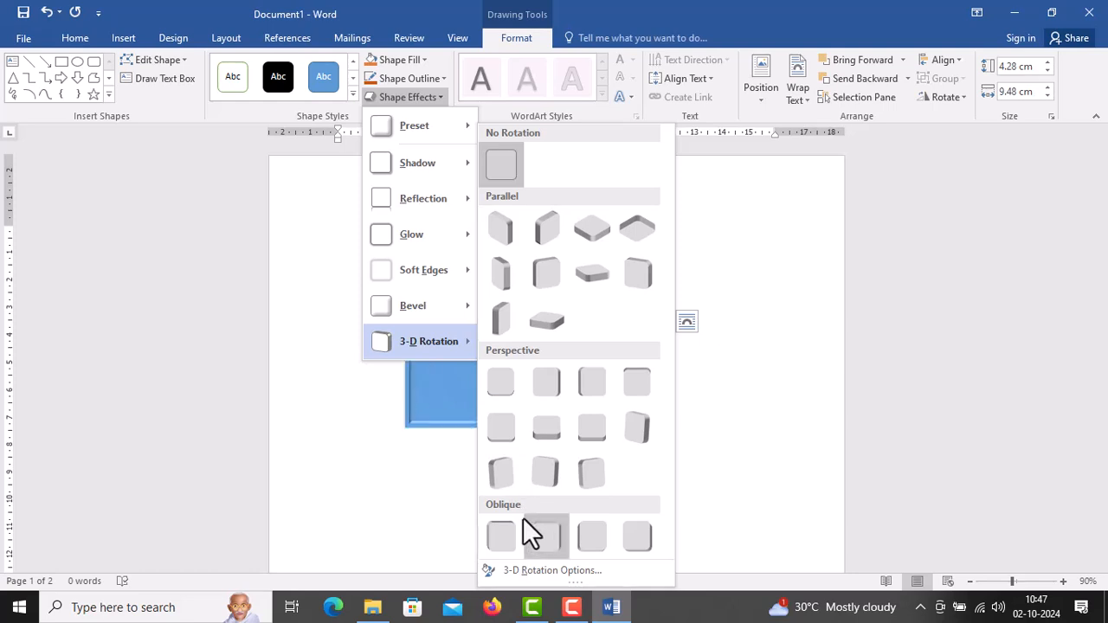
left_click(515, 489)
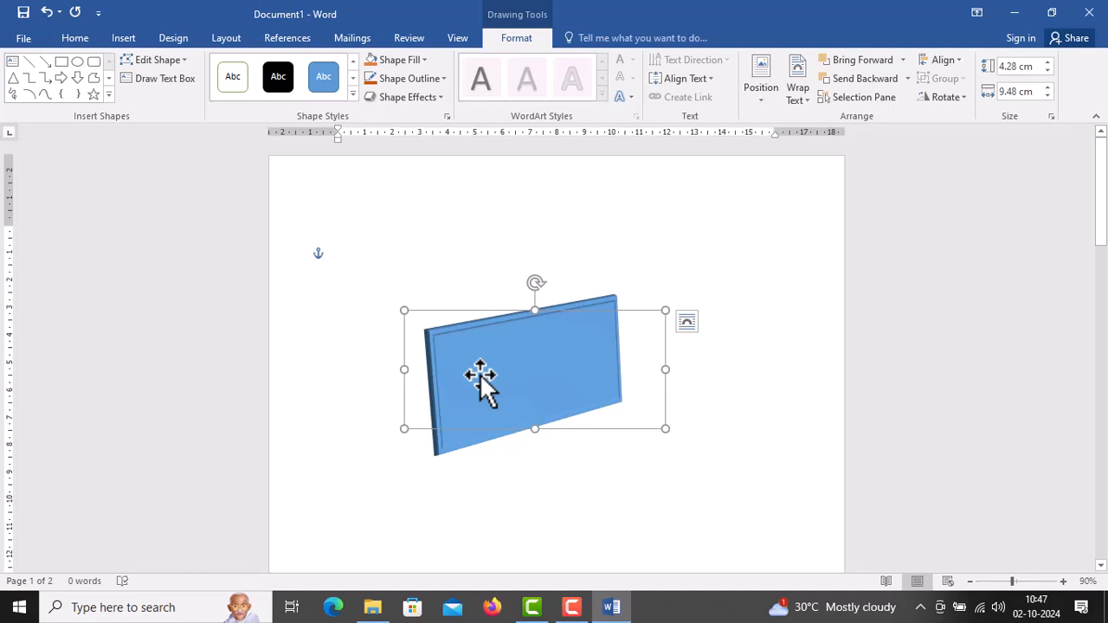
Delete the rectangle and insert the DCA picture from the COURSE IMG folder
key("Delete")
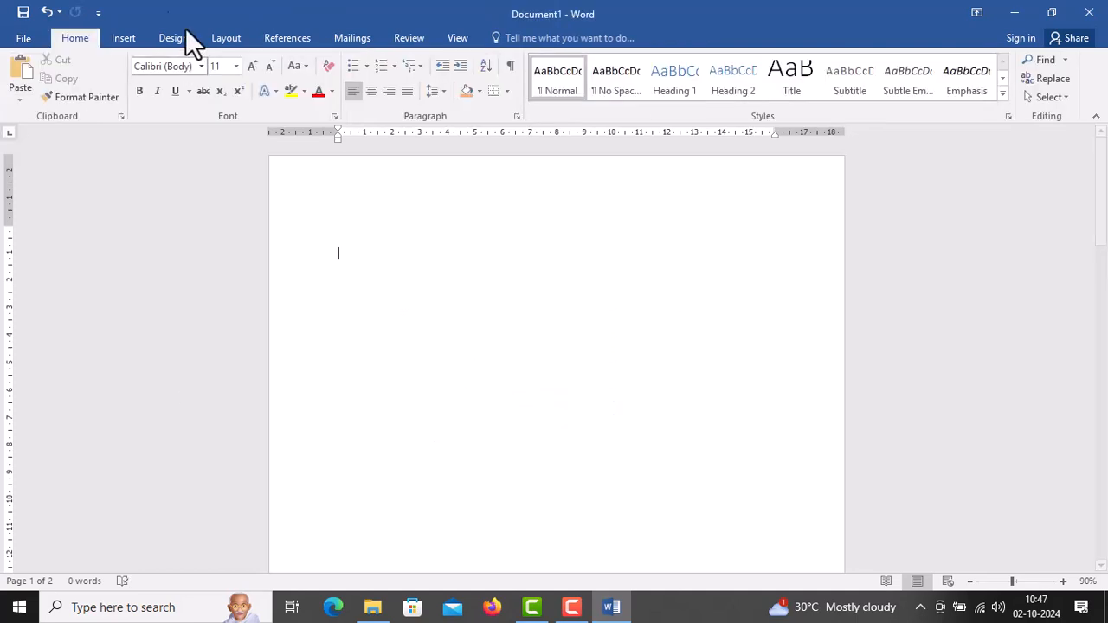
left_click(132, 33)
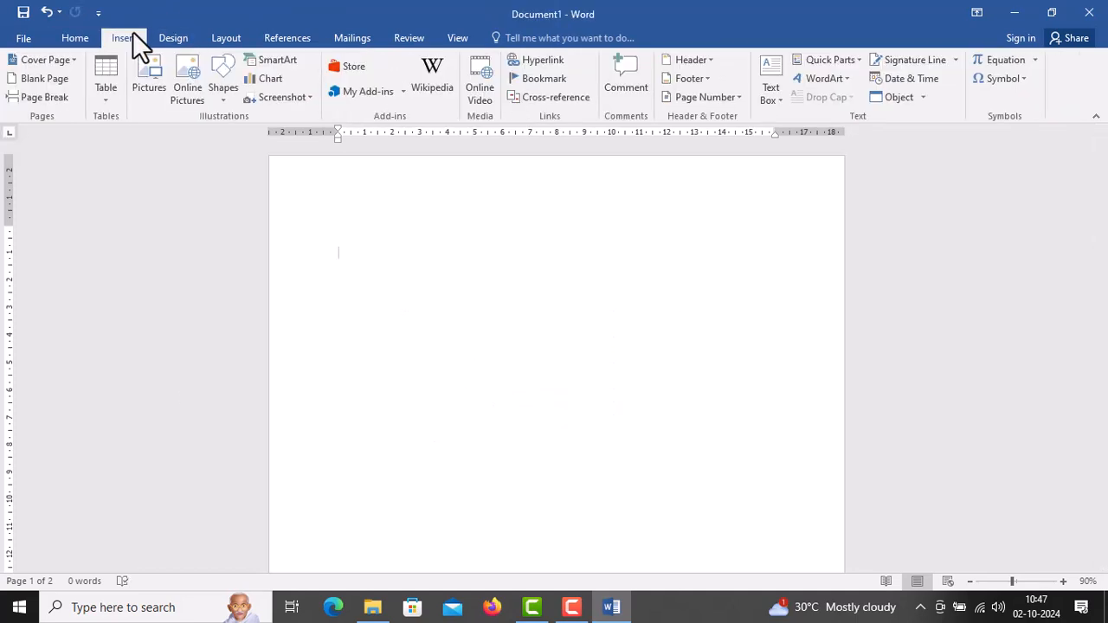
left_click(167, 93)
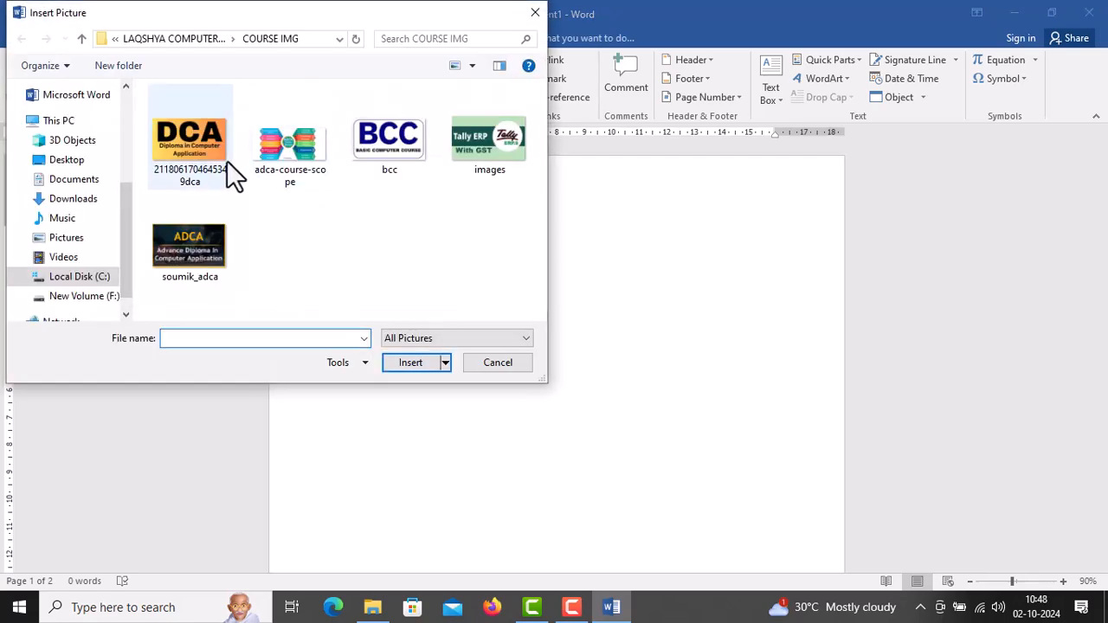
left_click(196, 160)
left_click(405, 367)
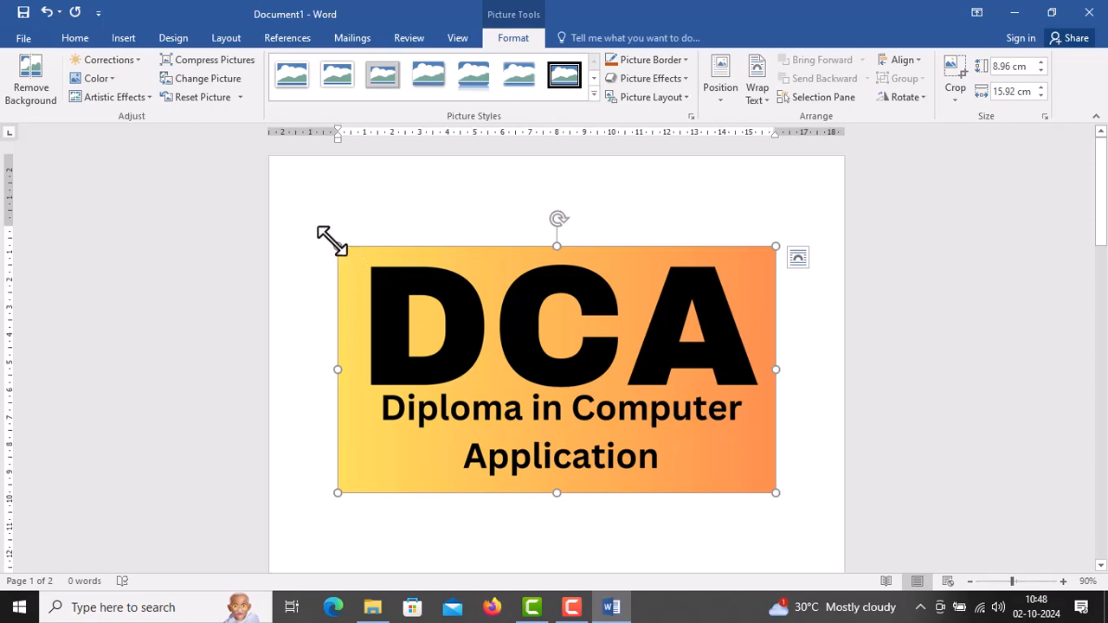
Shrink the DCA picture to about 11.3 by 6.4 cm and apply the first parallel 3-D rotation preset of the third row
left_click_drag(337, 248, 465, 321)
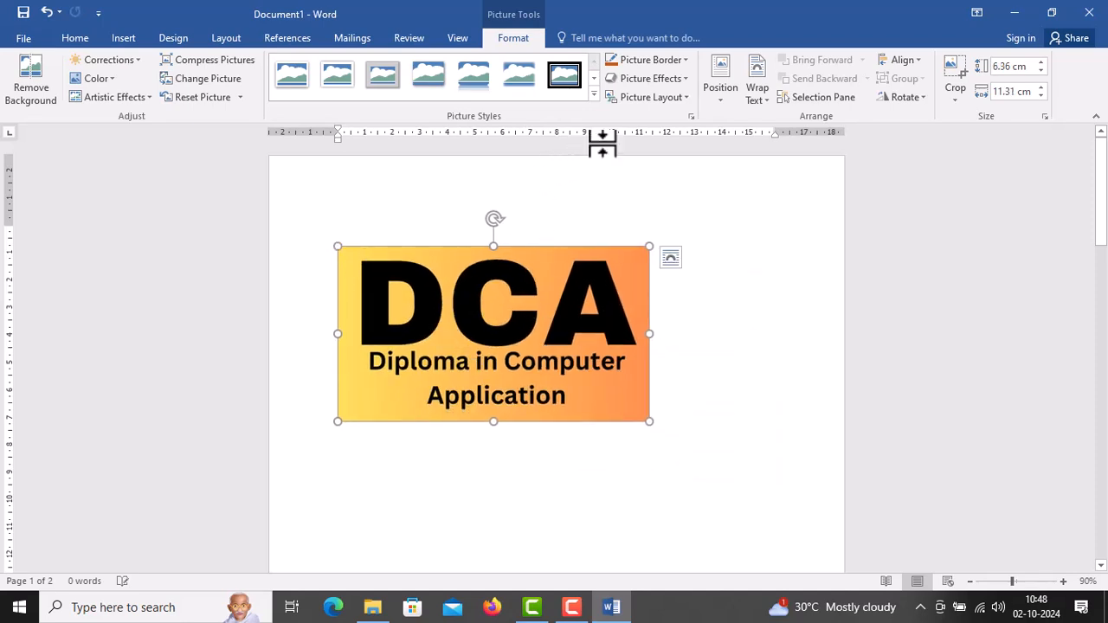
left_click(663, 80)
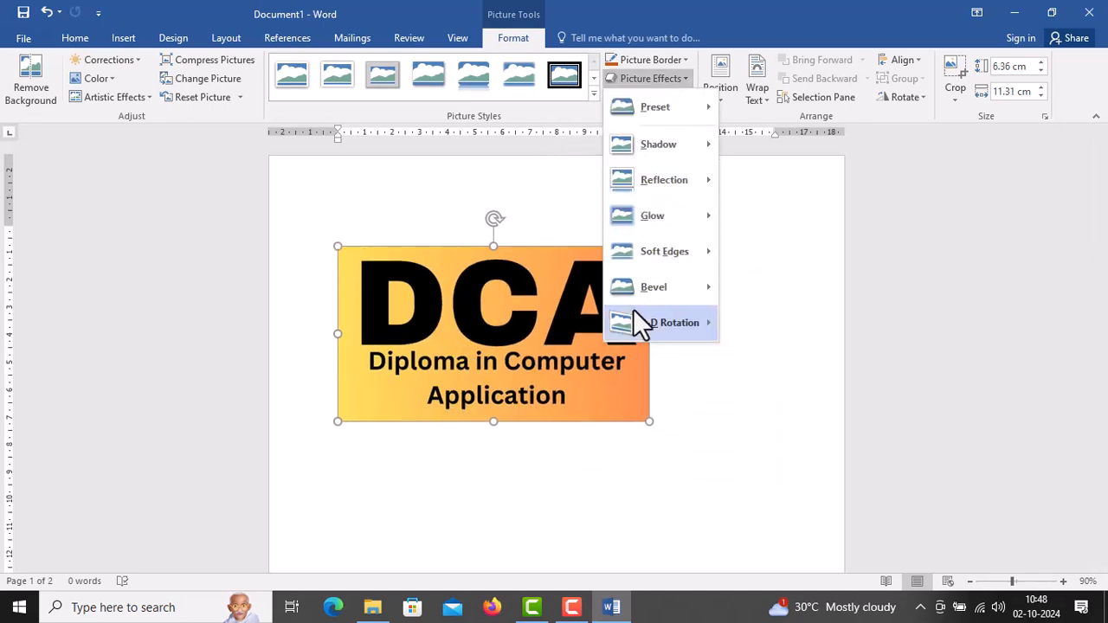
mouse_move(634, 314)
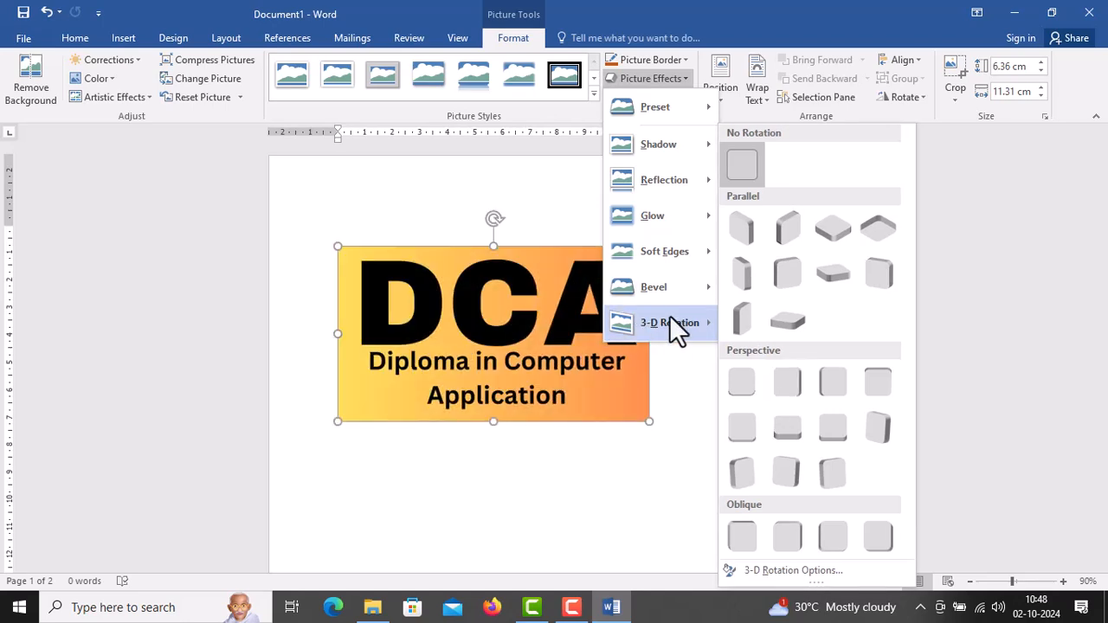
left_click(738, 322)
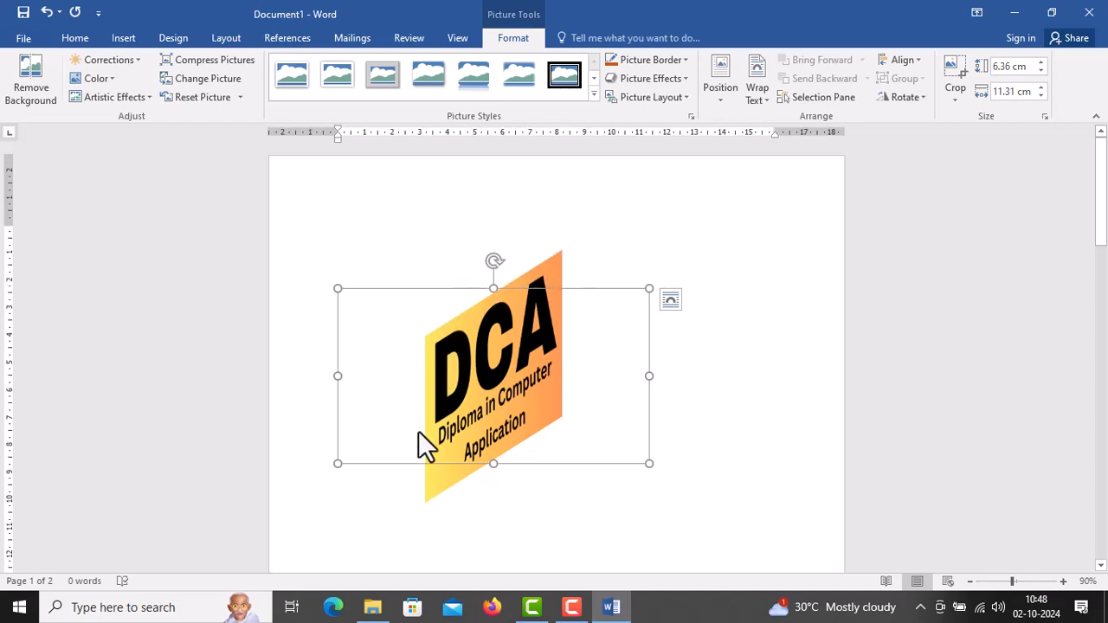
Apply the second bevel preset of the first row to the DCA picture
left_click(660, 83)
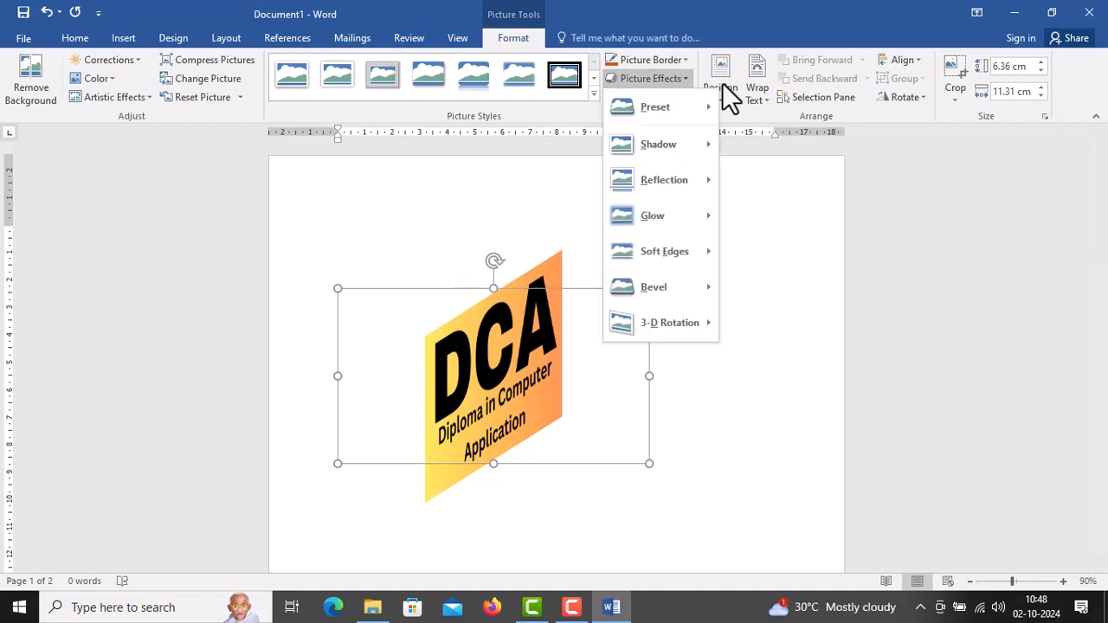
mouse_move(667, 261)
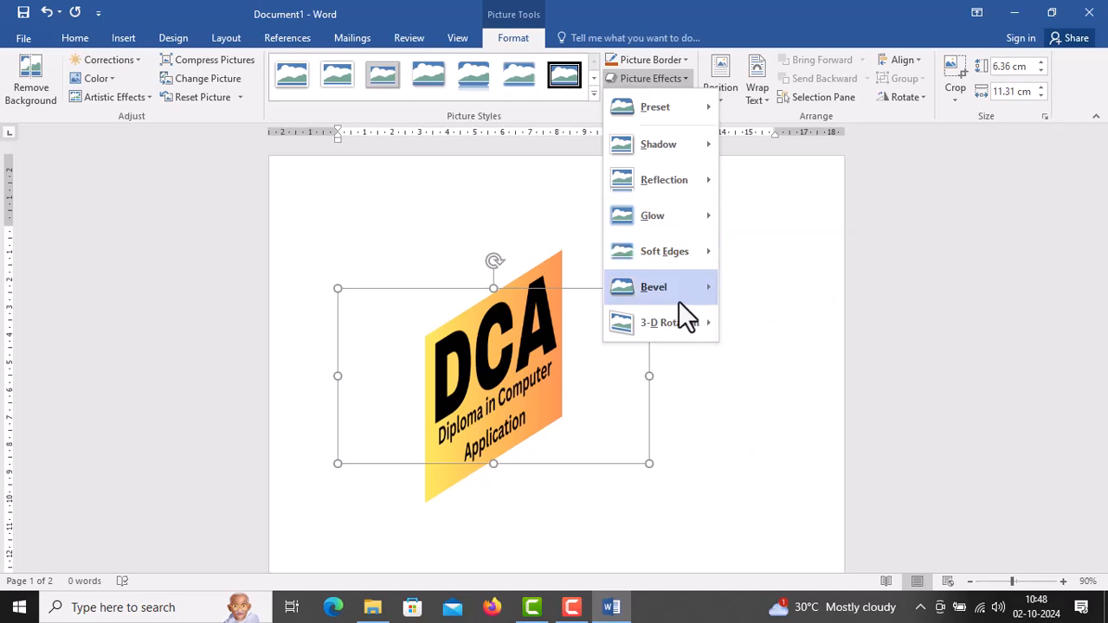
mouse_move(710, 294)
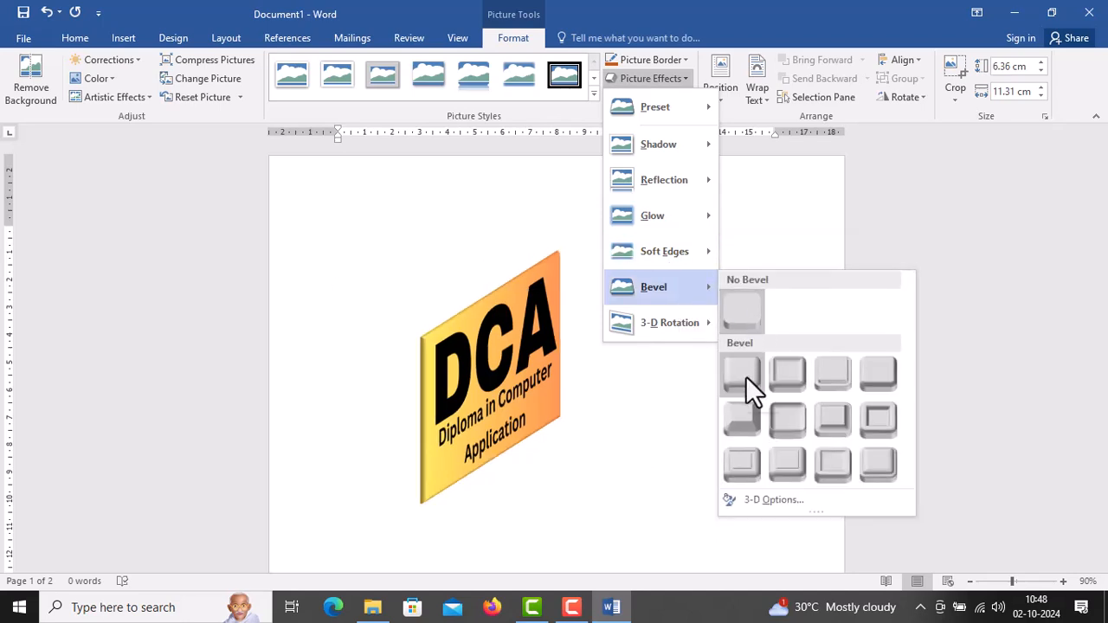
left_click(785, 386)
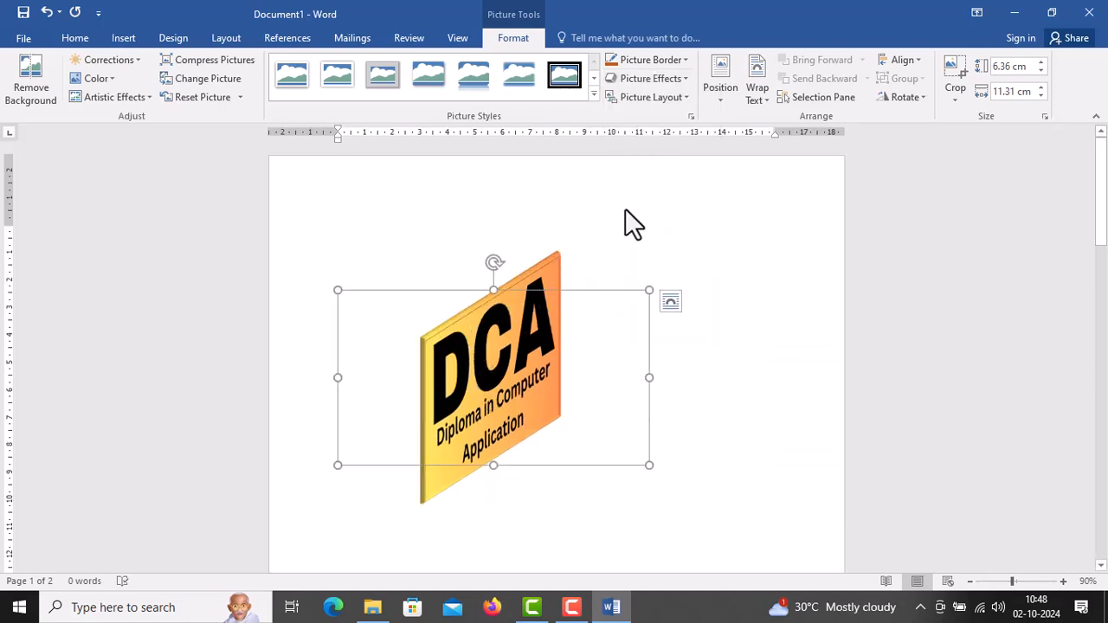
Set the DCA picture's 3-D rotation to the fourth perspective preset of the second row
left_click(665, 79)
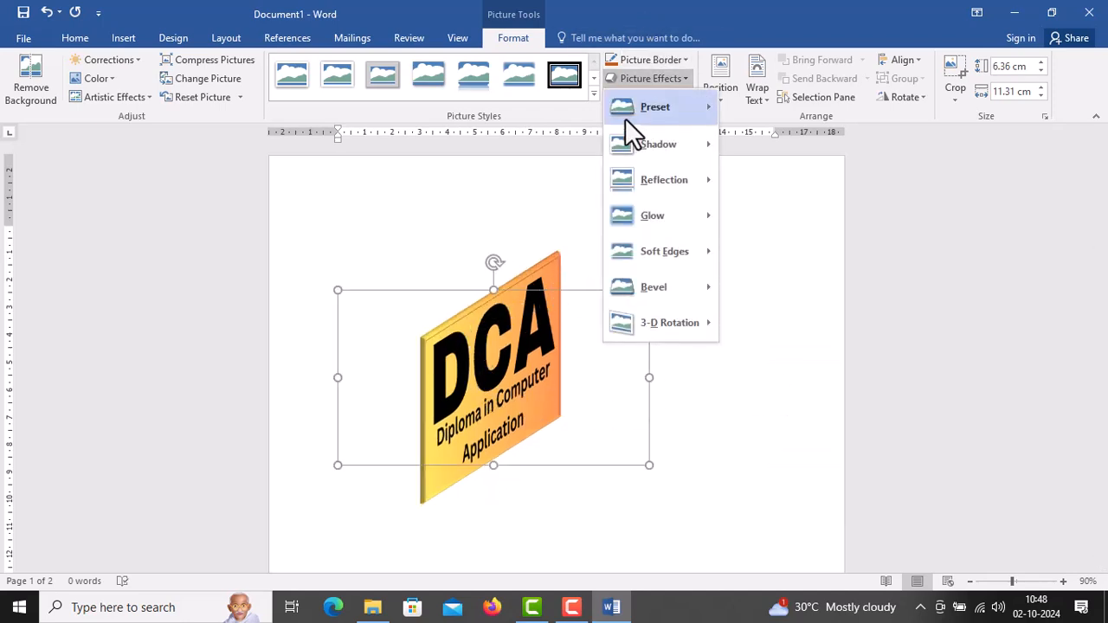
mouse_move(653, 223)
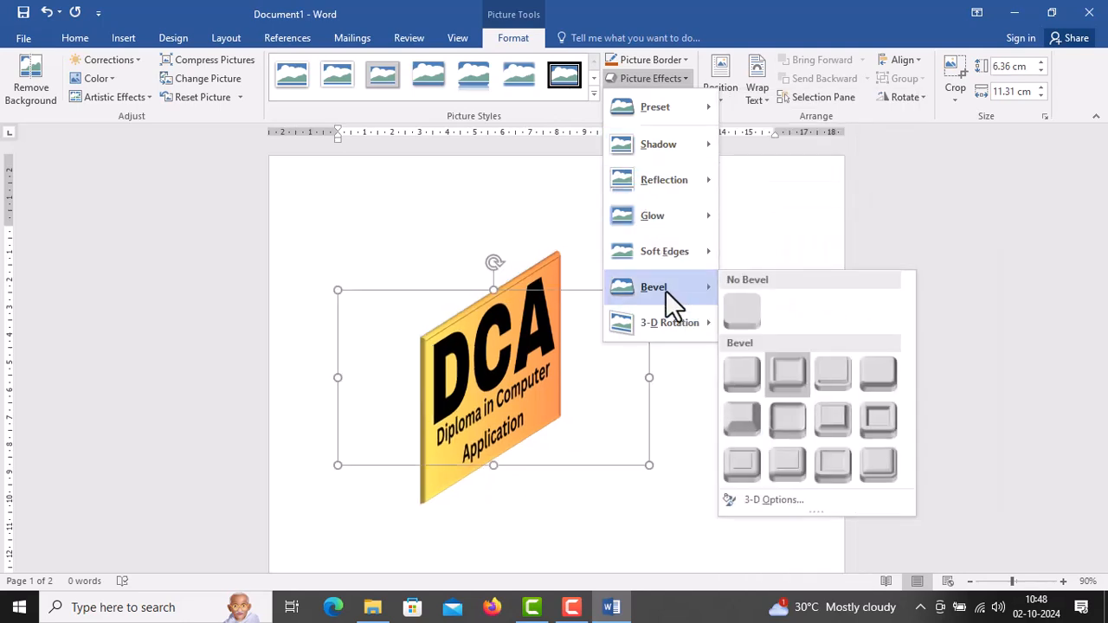
mouse_move(673, 322)
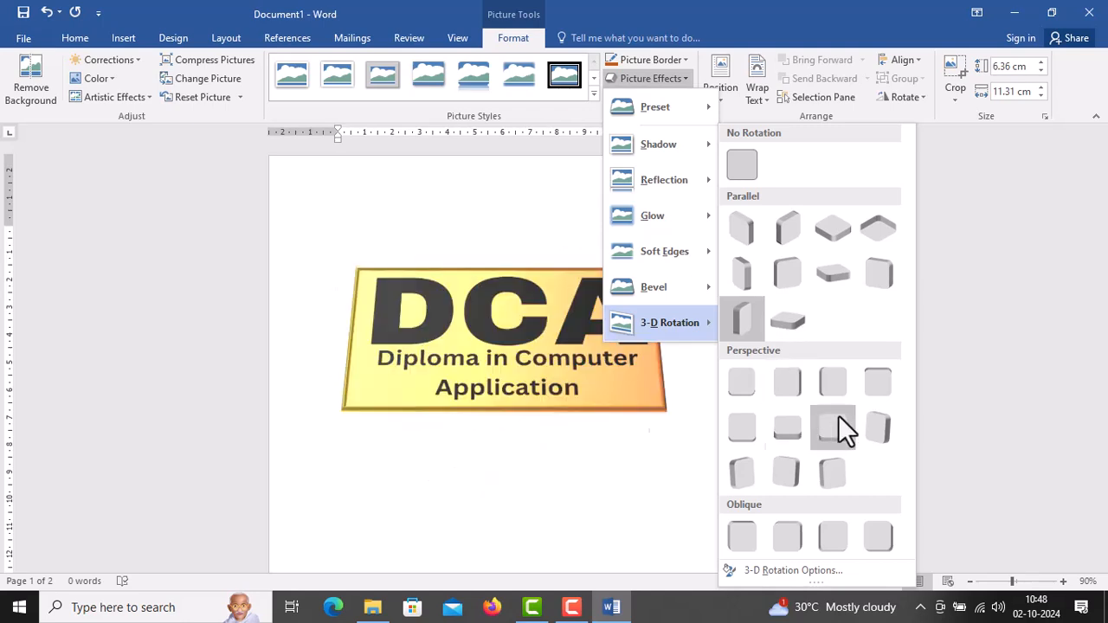
left_click(879, 428)
Delete the DCA picture and draw a closed wavy shape about 13.5 by 5.75 cm with the Curve tool
left_click(639, 392)
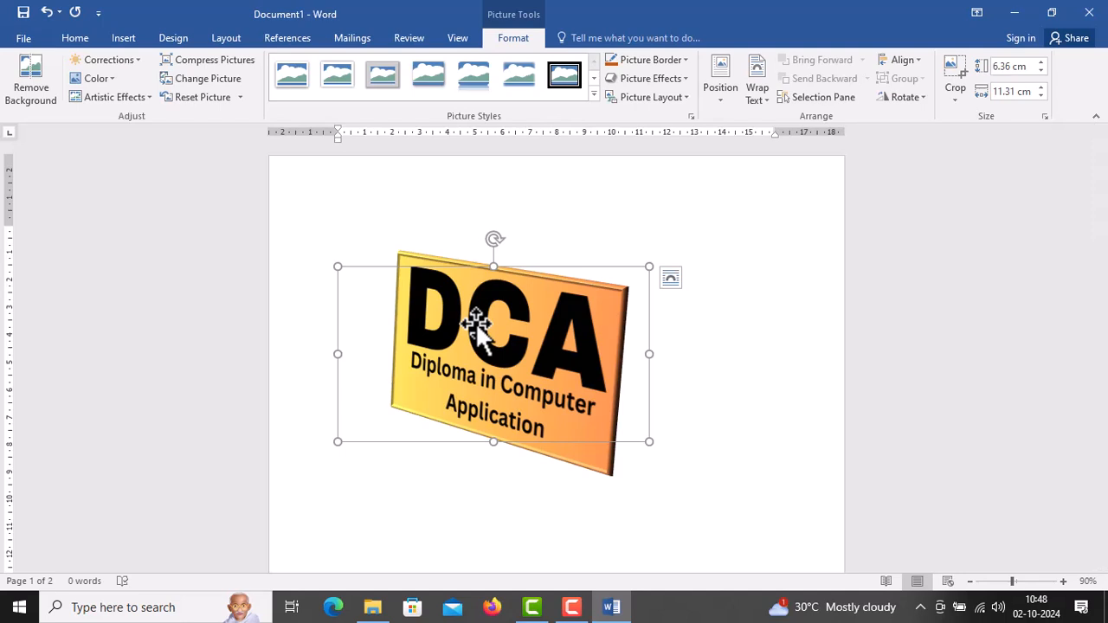
key("Delete")
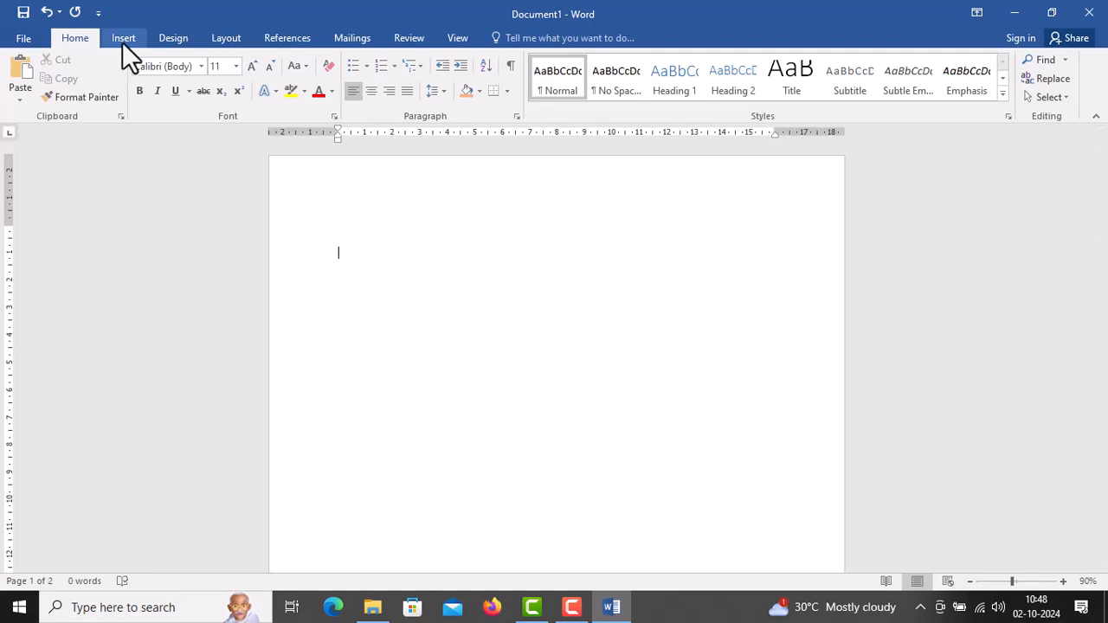
left_click(122, 38)
left_click(231, 93)
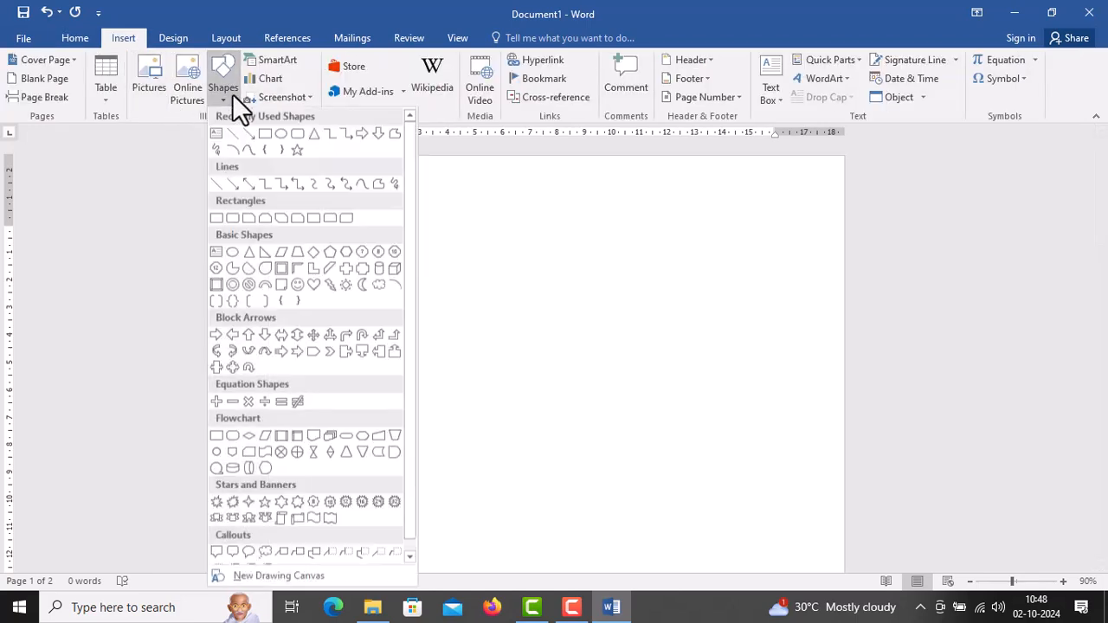
left_click(249, 153)
left_click(344, 339)
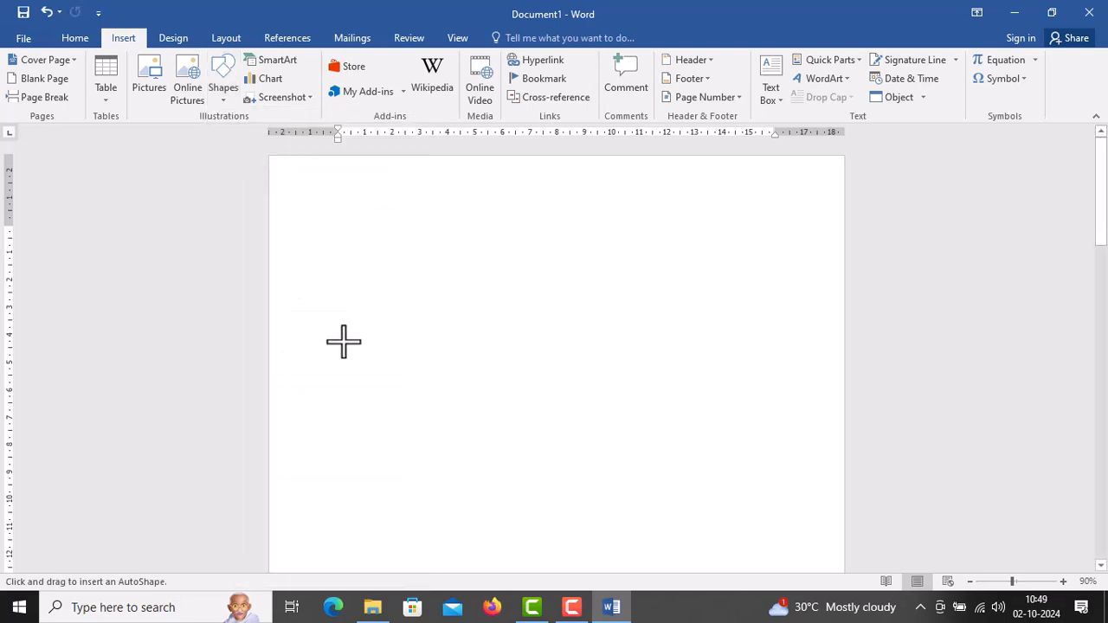
left_click(454, 307)
left_click(599, 394)
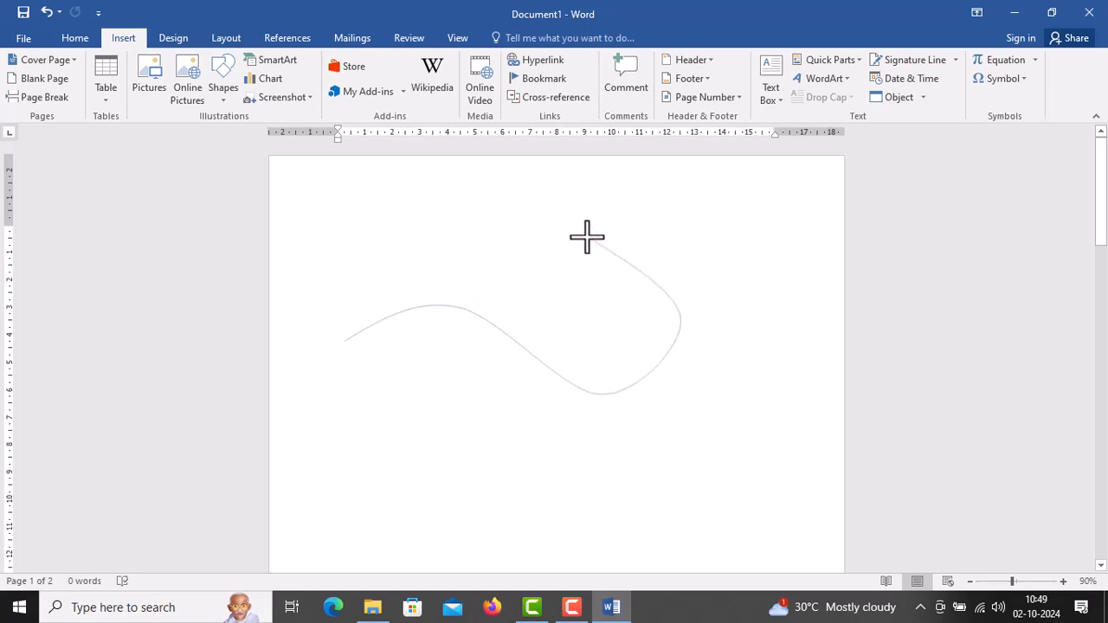
left_click(713, 263)
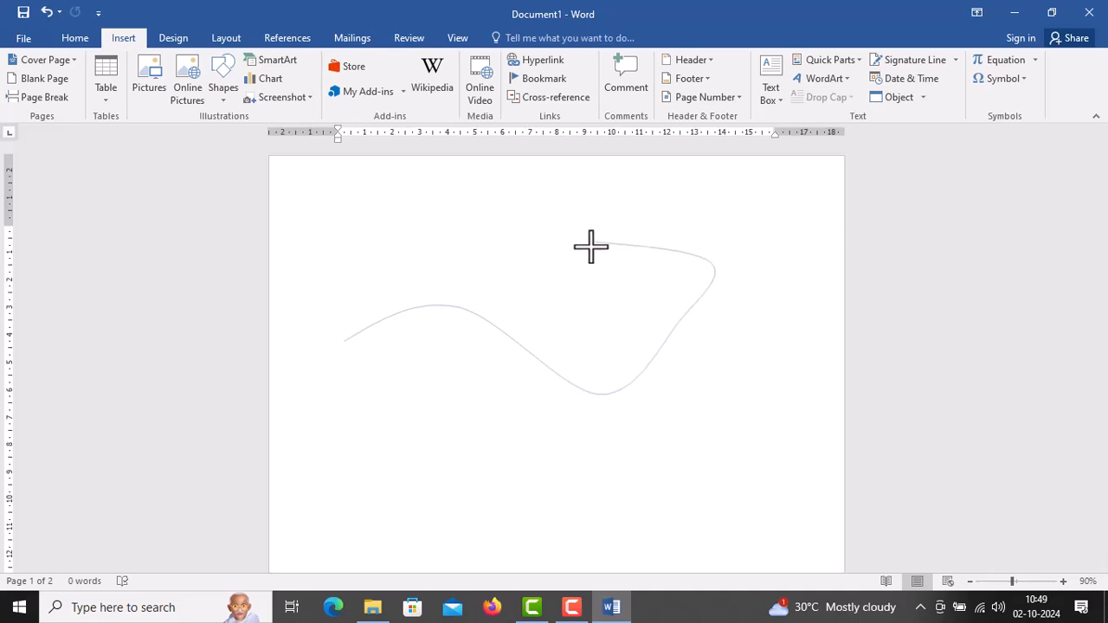
left_click(478, 233)
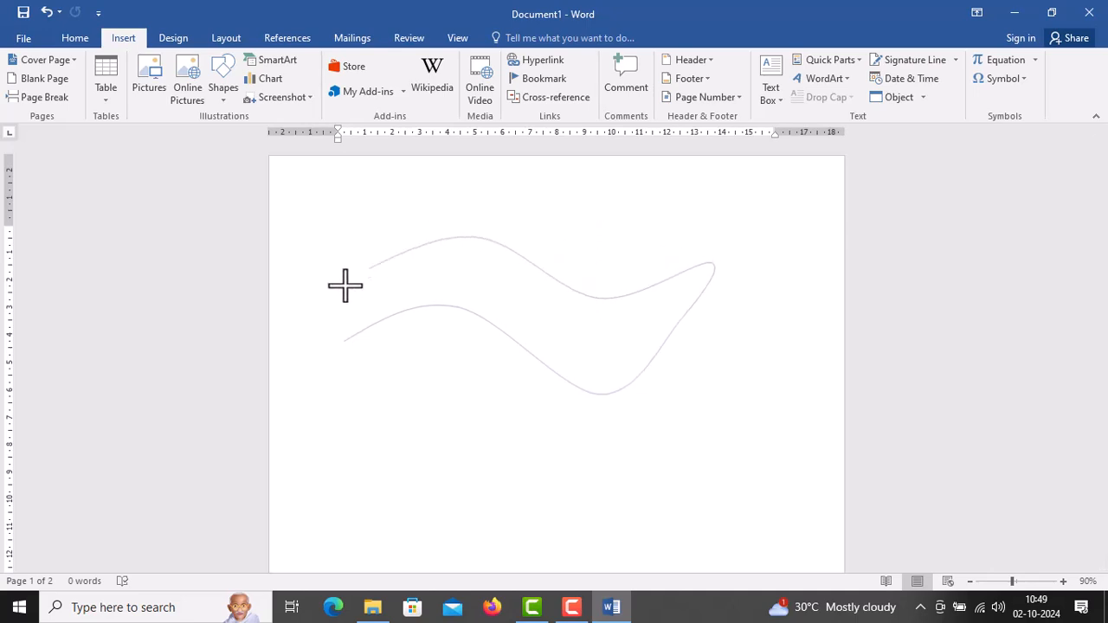
left_click(342, 336)
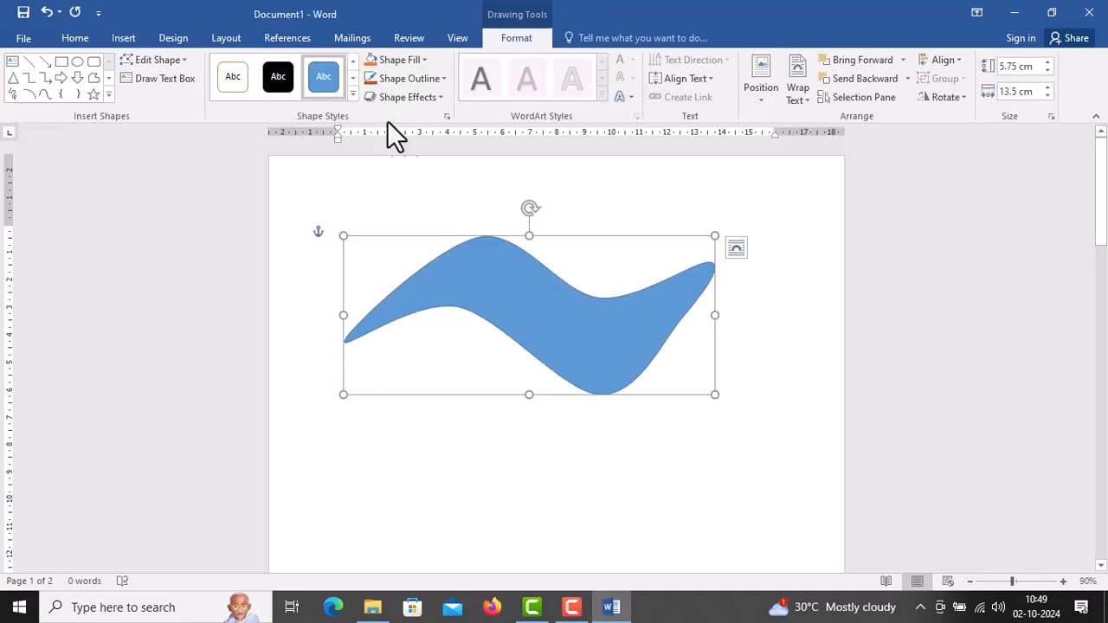
Apply the solid orange shape style to the wavy shape and fill it with the custom colour RGB 178, 225, 61
left_click(353, 78)
left_click(233, 84)
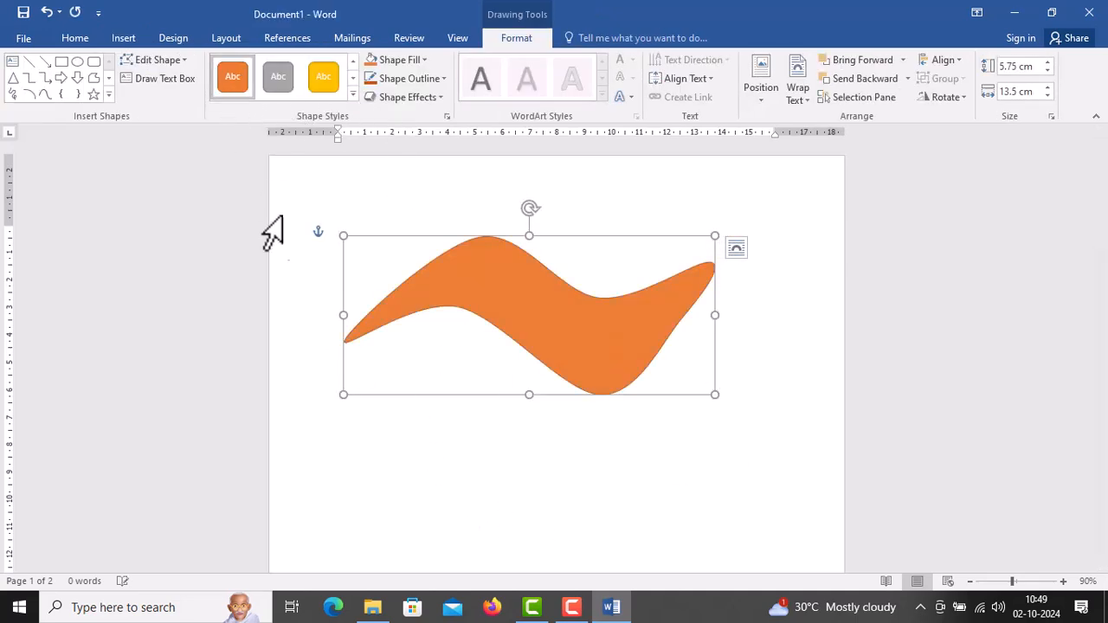
left_click(424, 59)
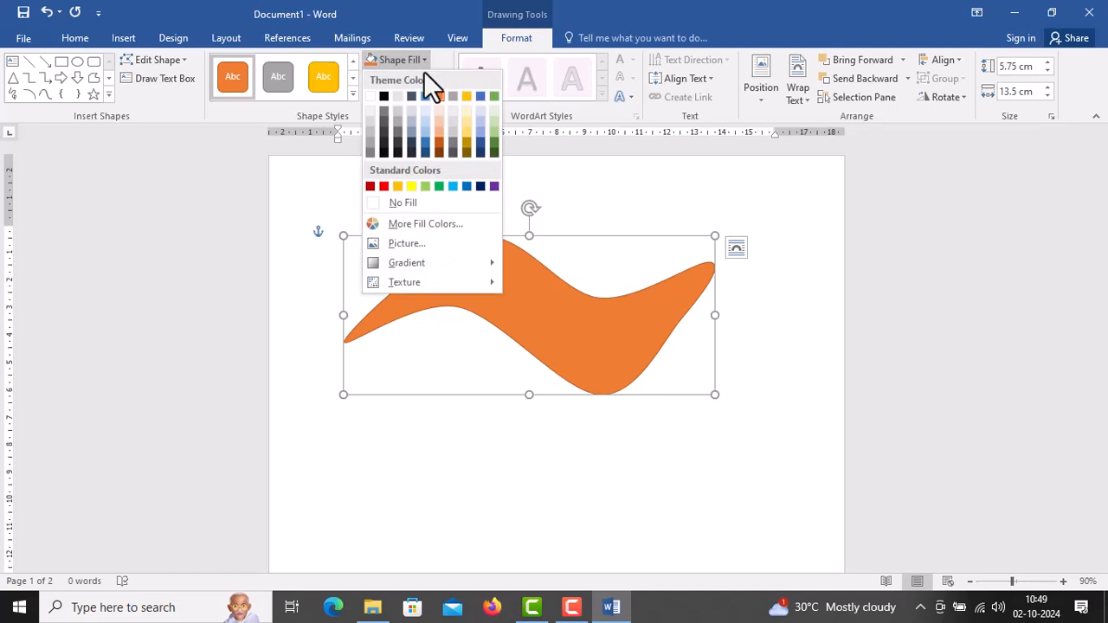
left_click(429, 224)
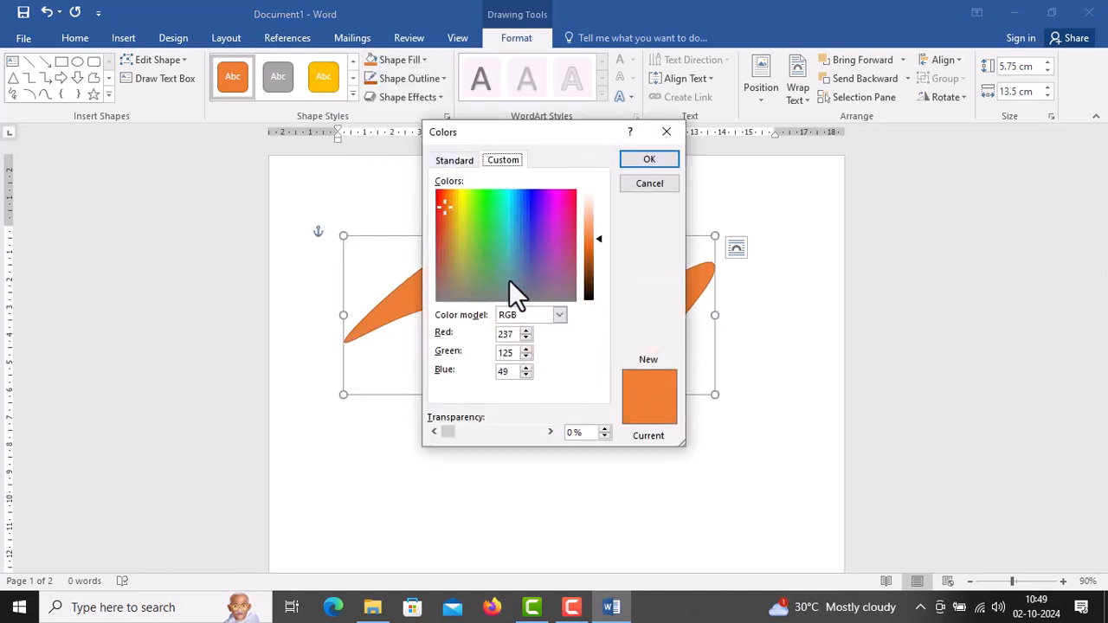
left_click_drag(471, 238, 462, 217)
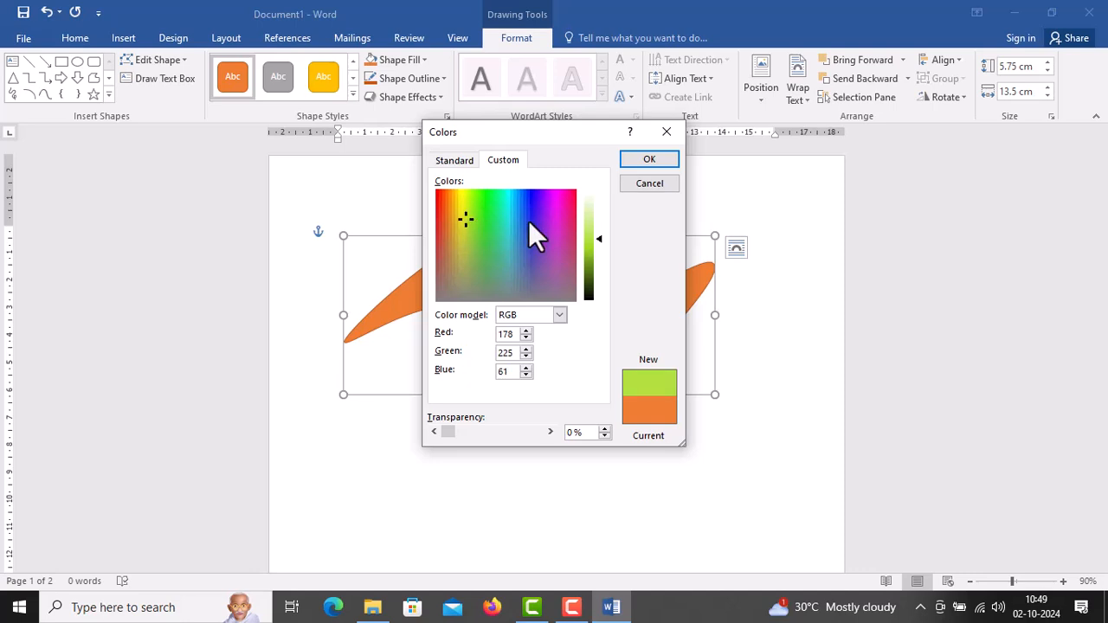
left_click(650, 159)
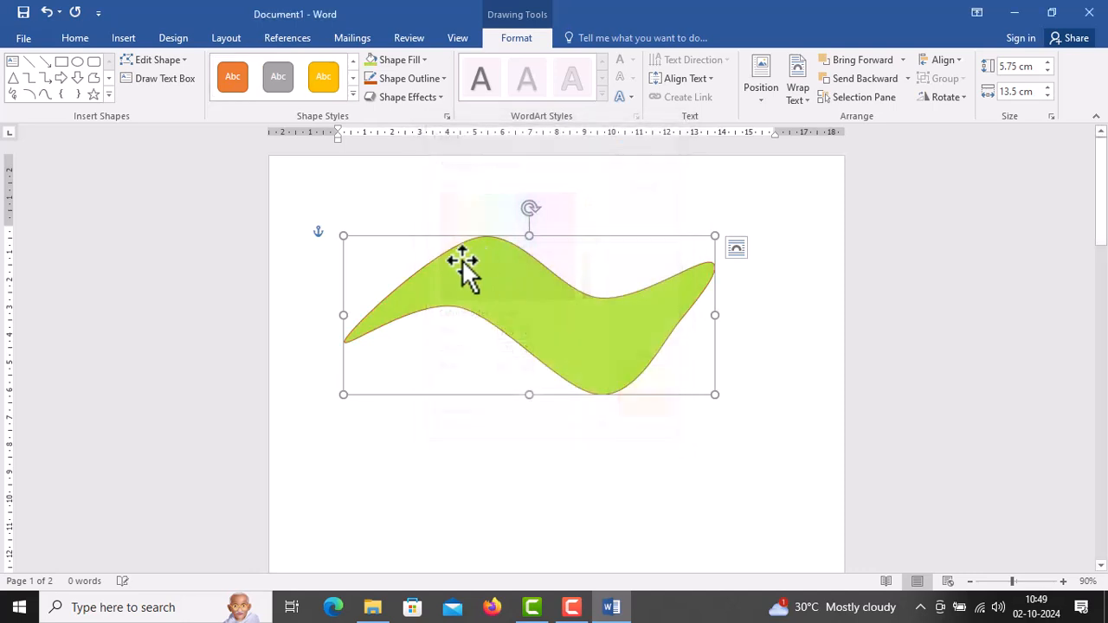
Set the wavy shape's outline to the custom colour RGB 174, 90, 33
left_click(425, 80)
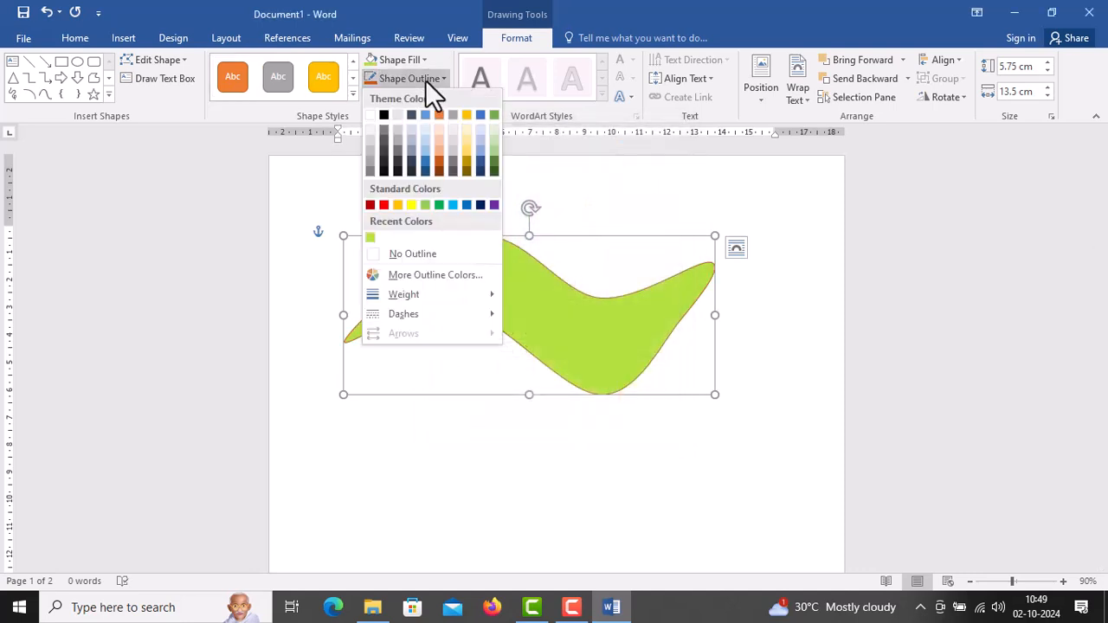
left_click(439, 273)
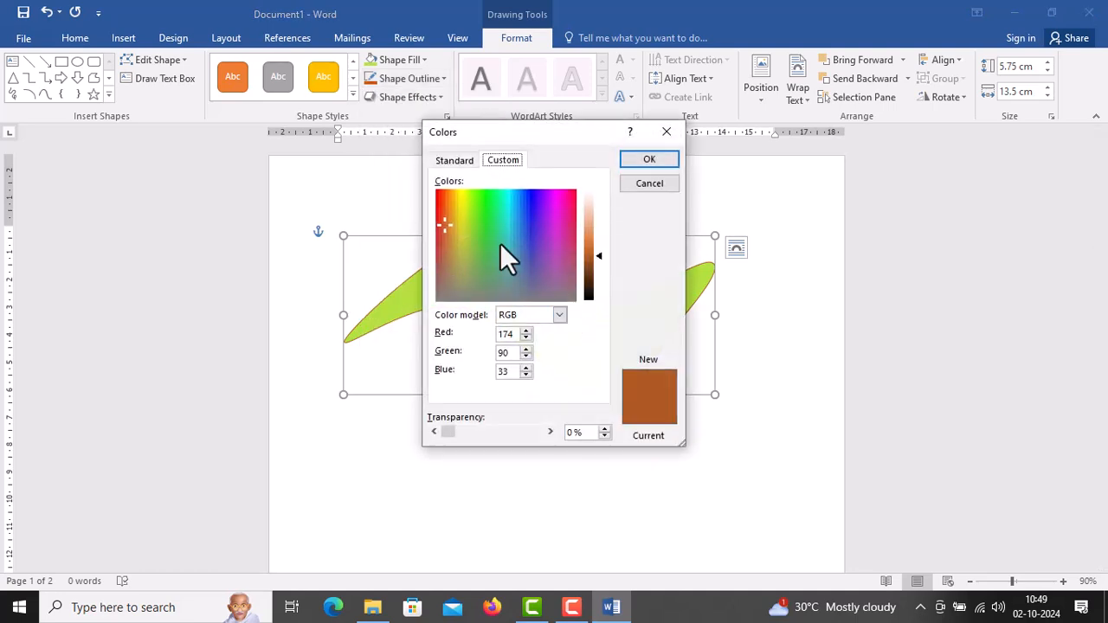
left_click(458, 161)
left_click(504, 163)
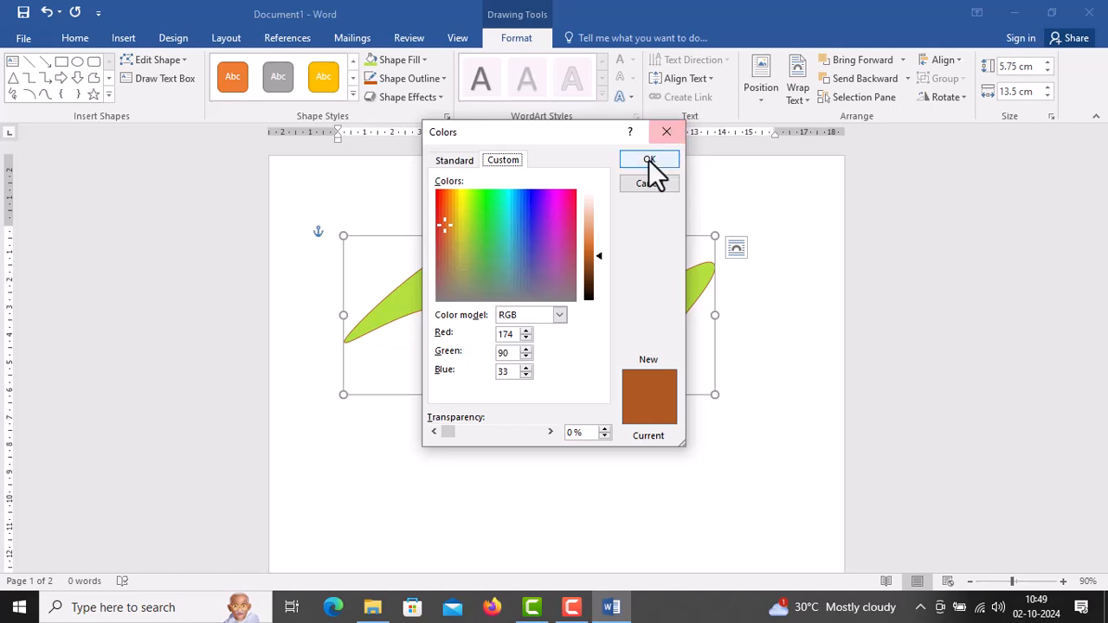
left_click(651, 163)
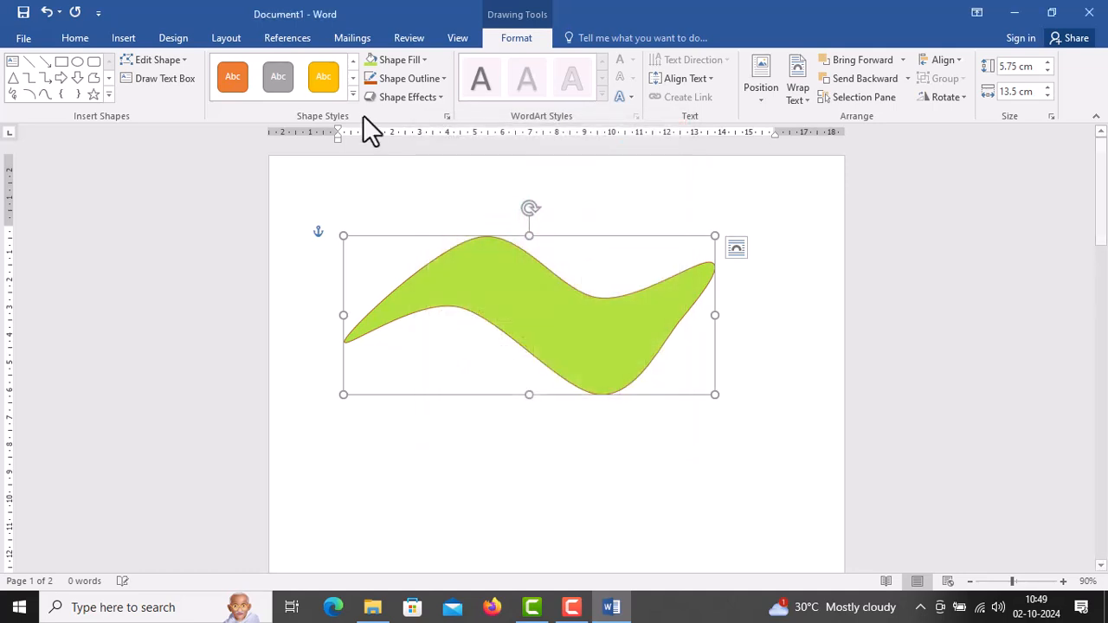
Switch the wavy shape to a gradient fill and apply an orange radial preset gradient
left_click(412, 61)
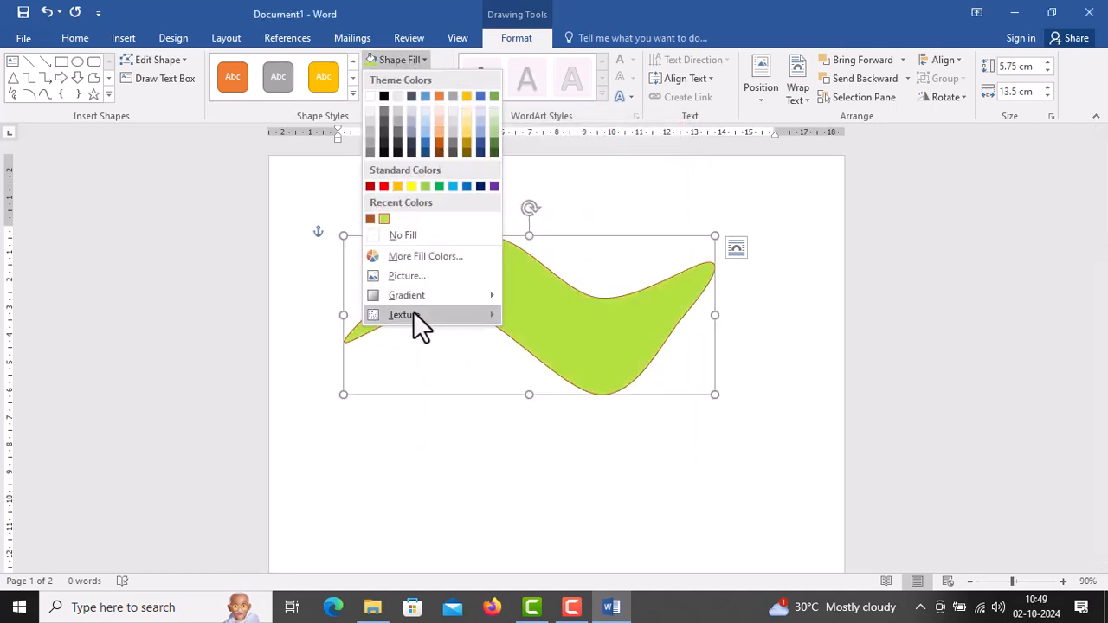
mouse_move(432, 295)
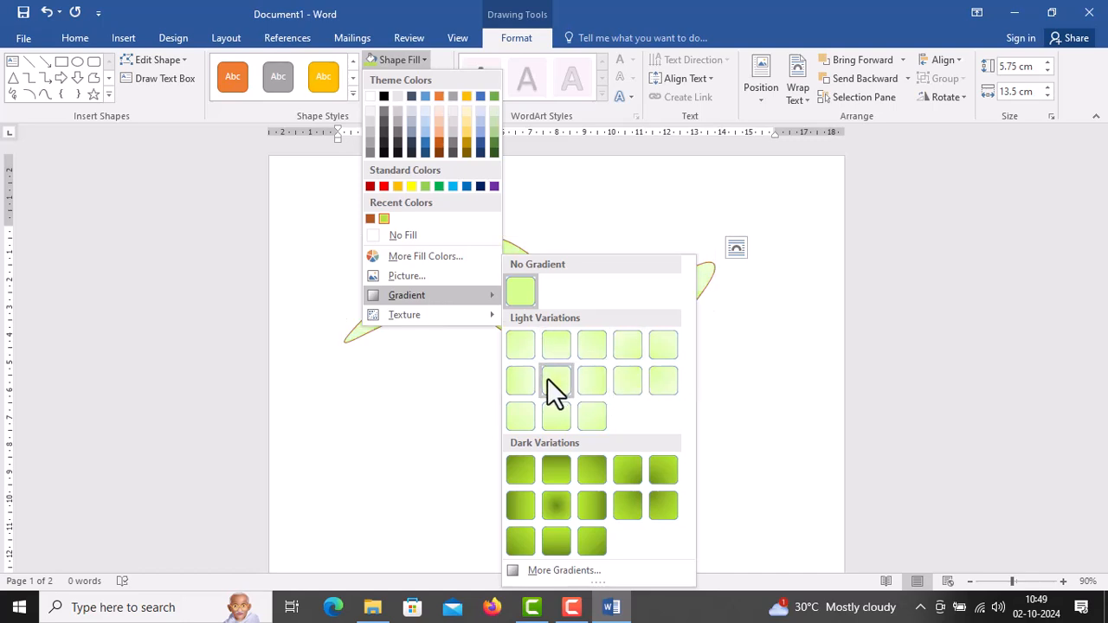
left_click(575, 571)
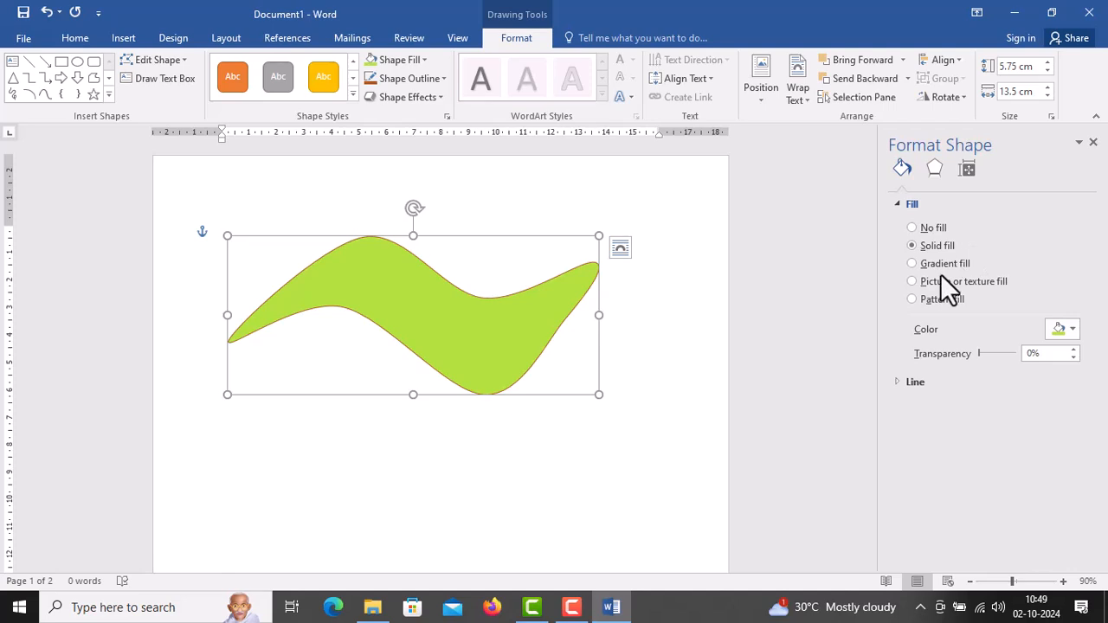
left_click(948, 265)
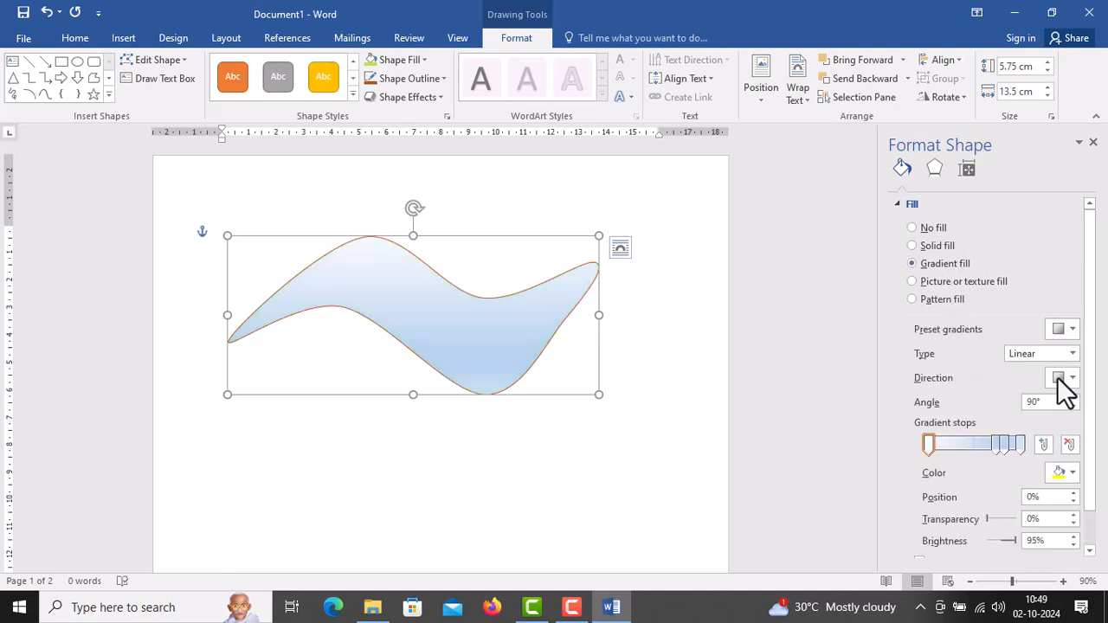
left_click(1071, 330)
left_click(930, 391)
Change the gradient type to Linear and its direction to the third option of the first row, at 135°
left_click(1072, 378)
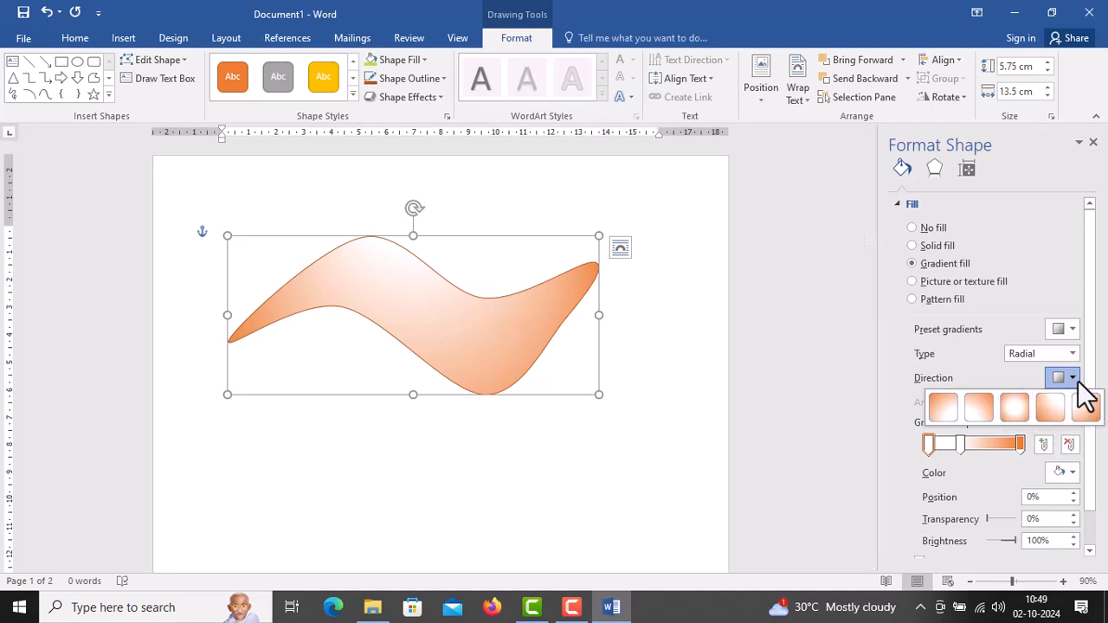
left_click(1073, 381)
left_click(1072, 354)
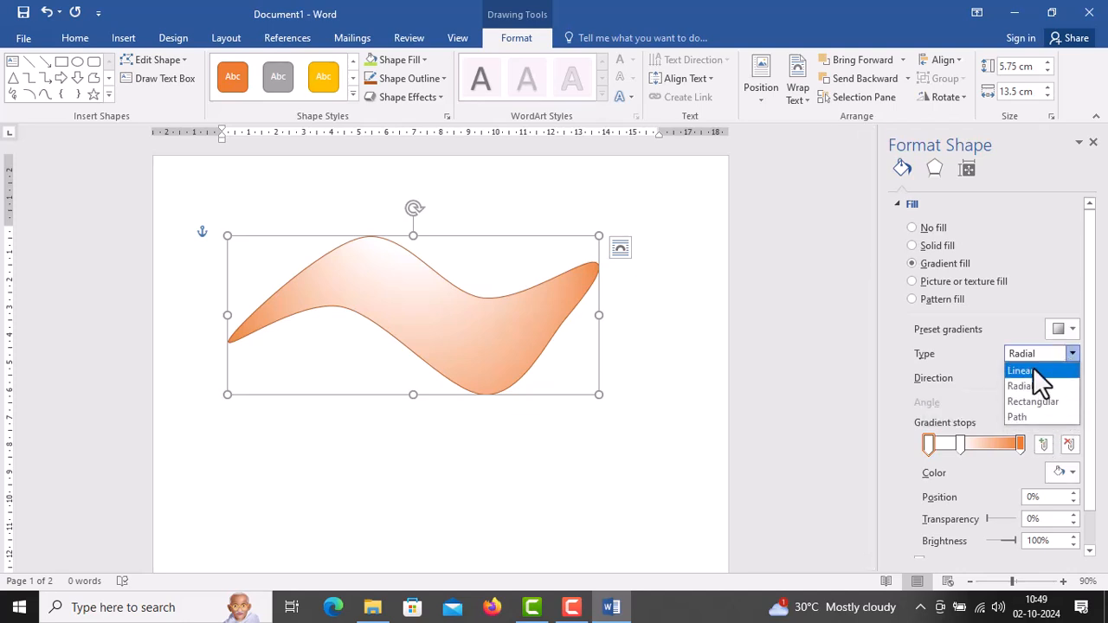
left_click(1065, 370)
left_click(1067, 378)
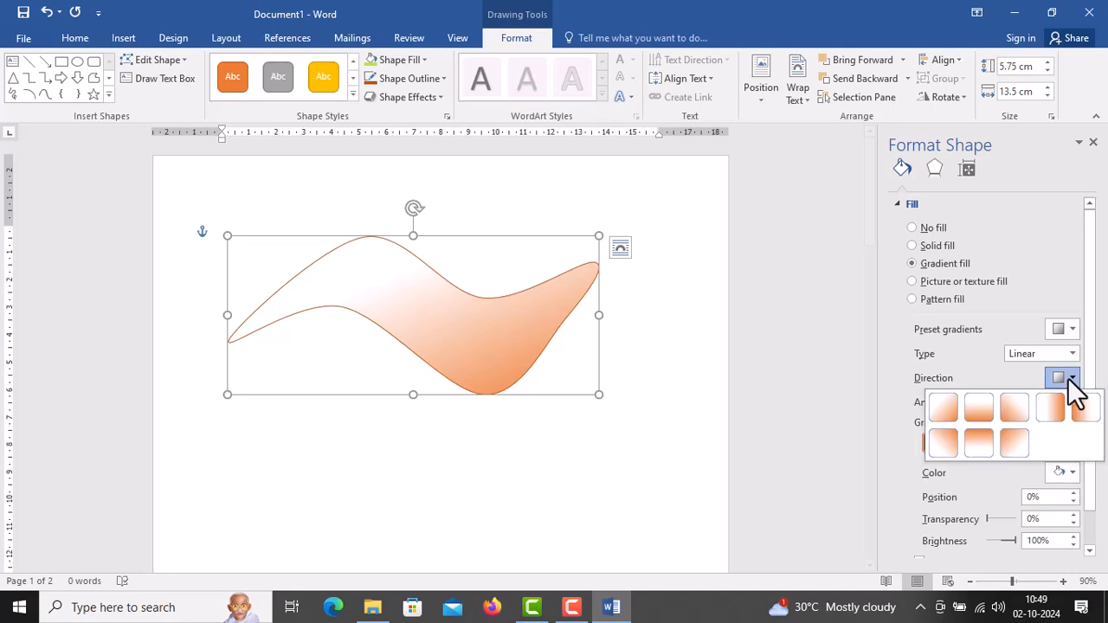
left_click(1018, 410)
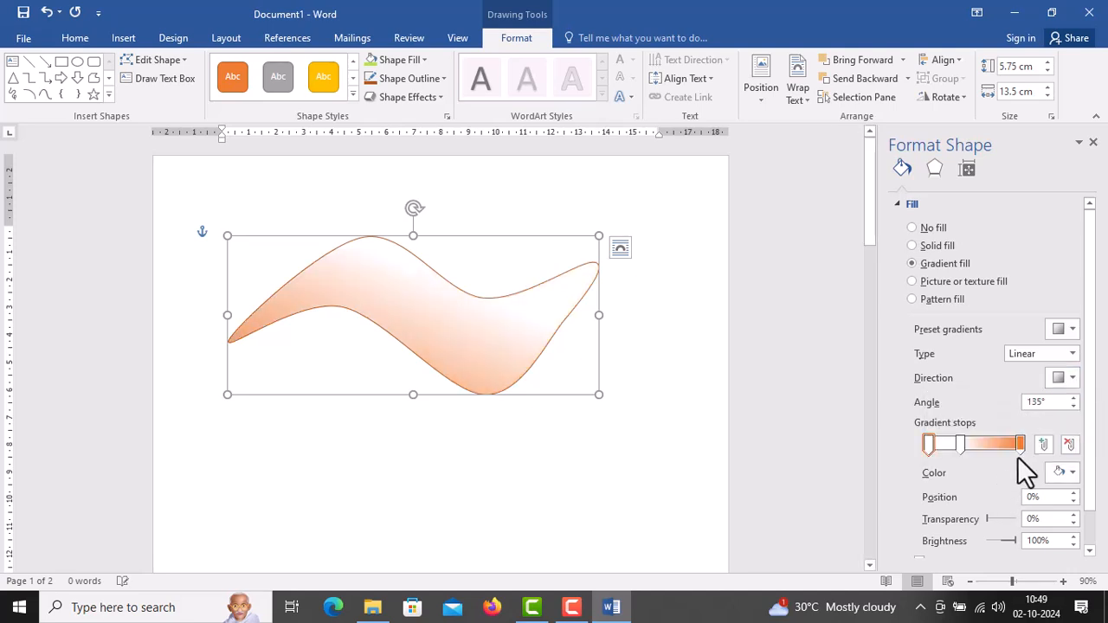
Look over the shape's effects and layout settings, and try a solid fill before restoring the gradient fill
left_click(932, 169)
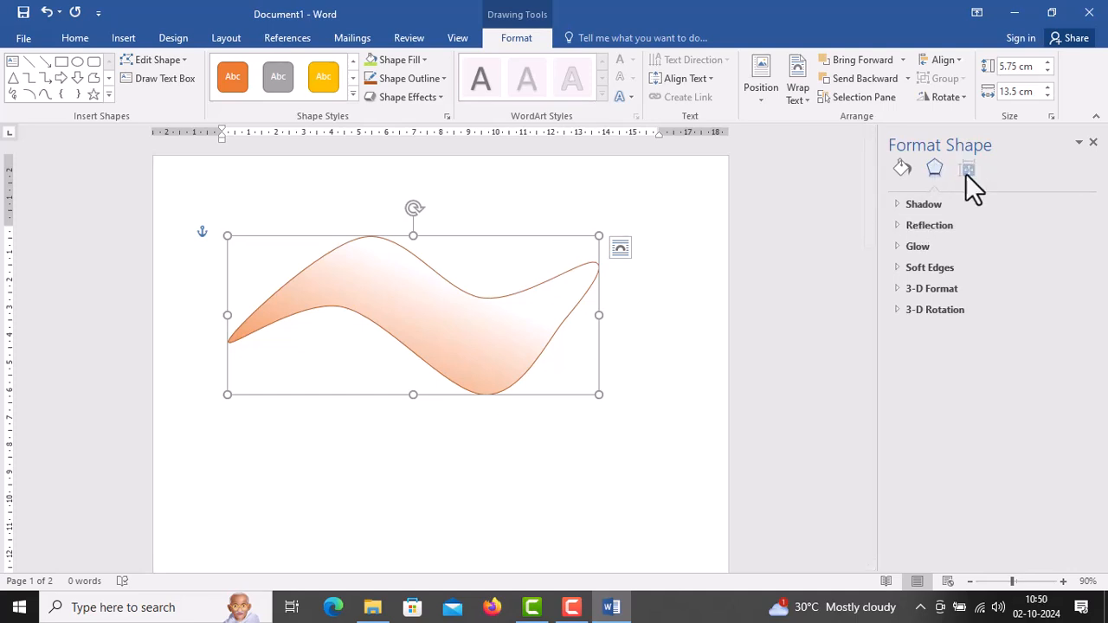
left_click(967, 169)
left_click(903, 170)
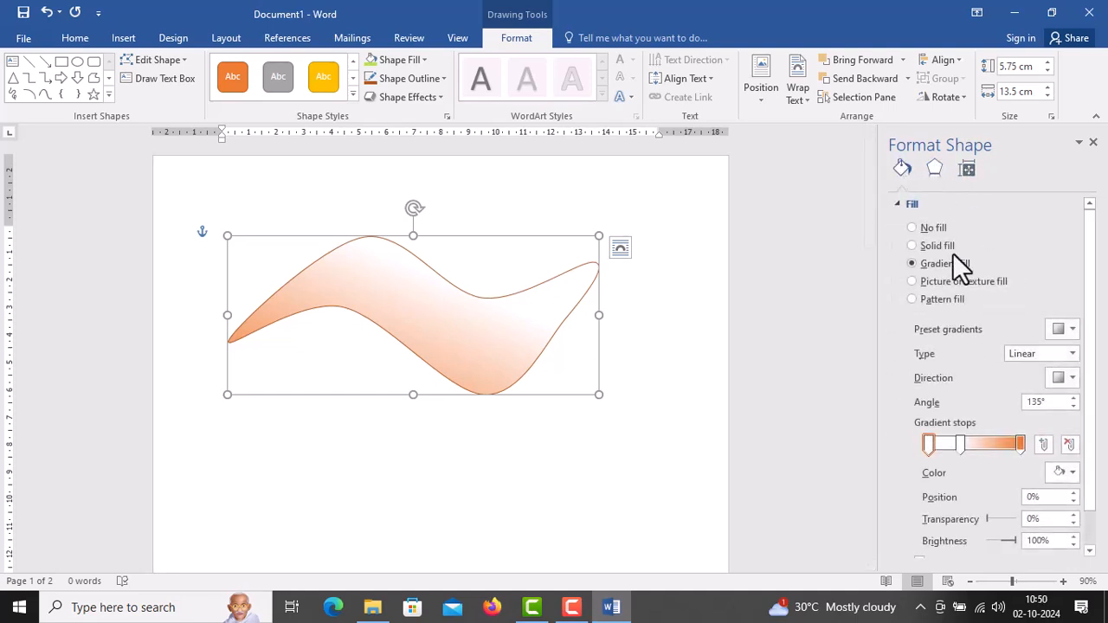
left_click(929, 246)
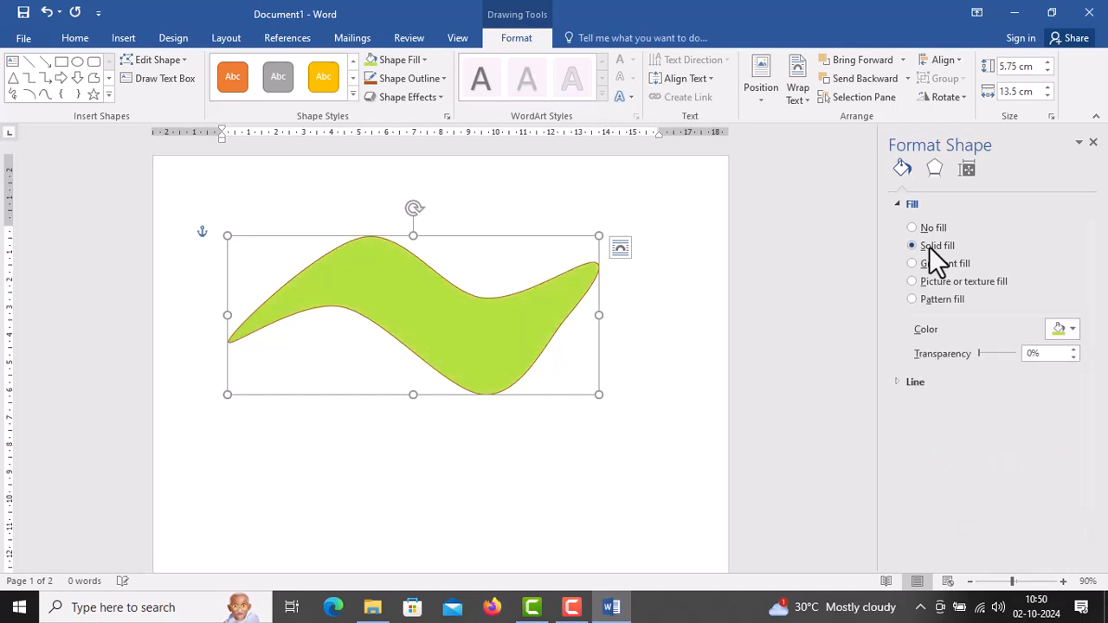
left_click(925, 264)
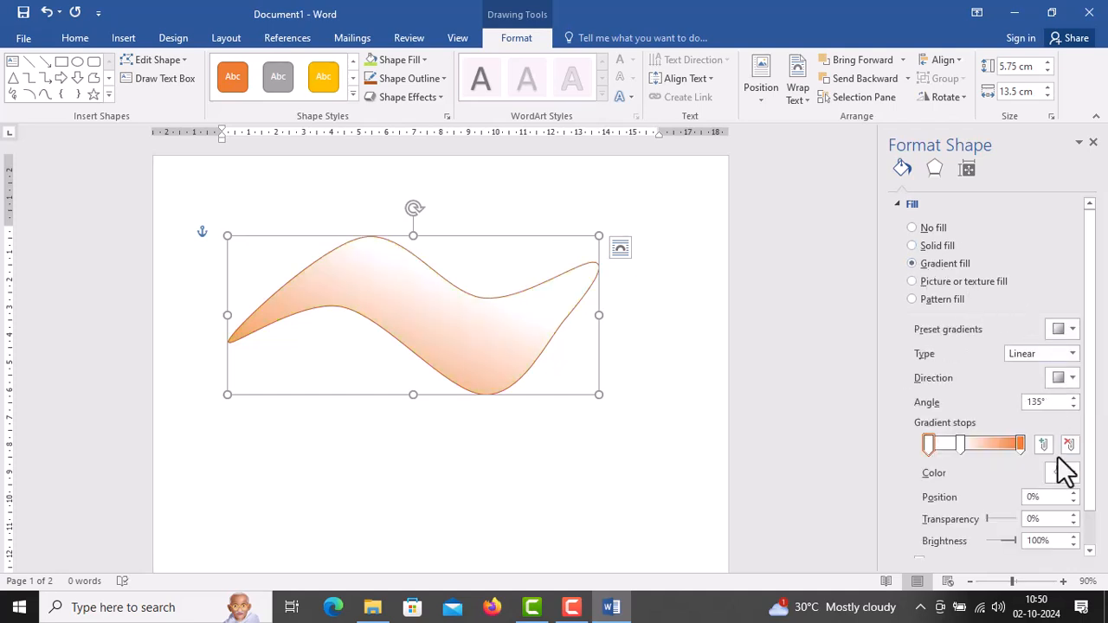
Add a gradient stop to the wavy shape's fill and remove it again
scroll(1050, 528, "down", 1)
left_click(1044, 406)
left_click(1070, 407)
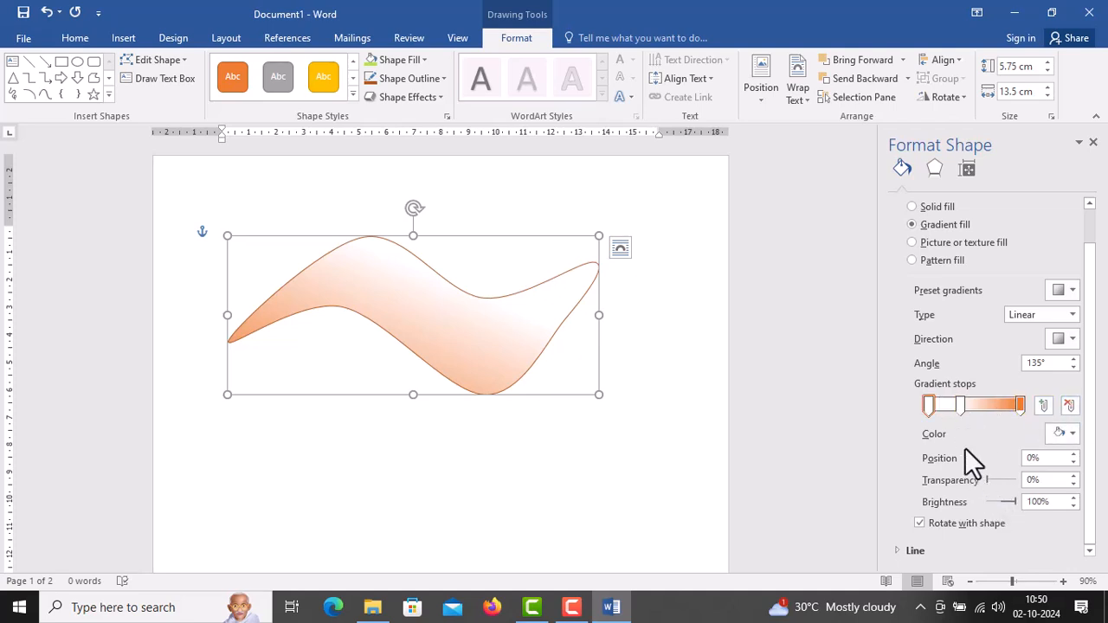